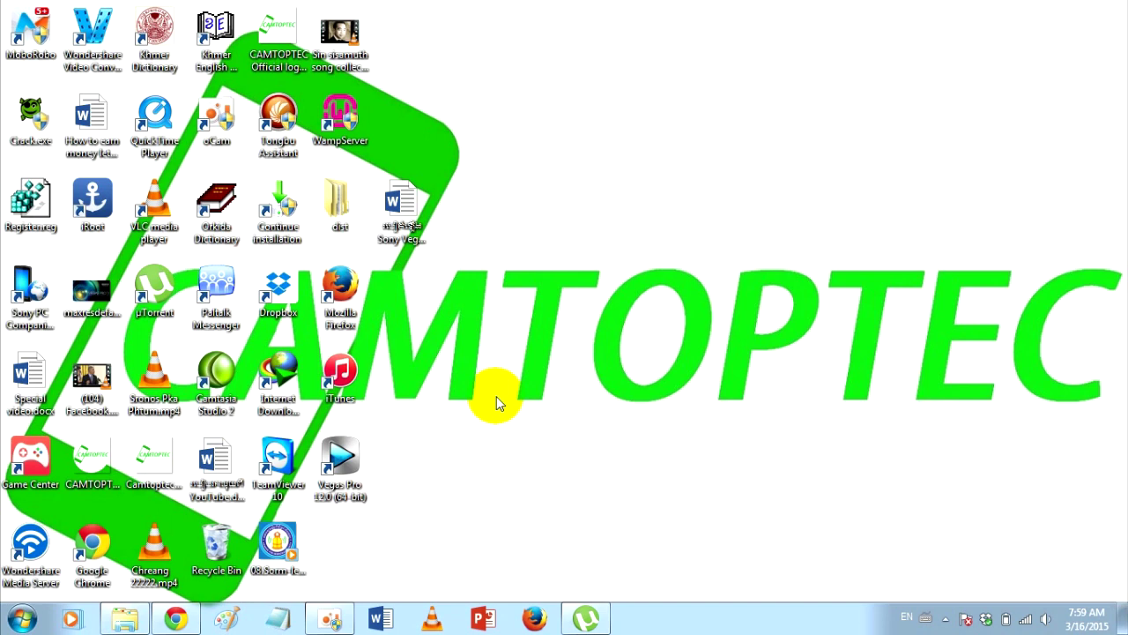
Open the Computer window showing Local Disk (C:), DATA (D:) and the DVD RW Drive (E:)
key("super+e")
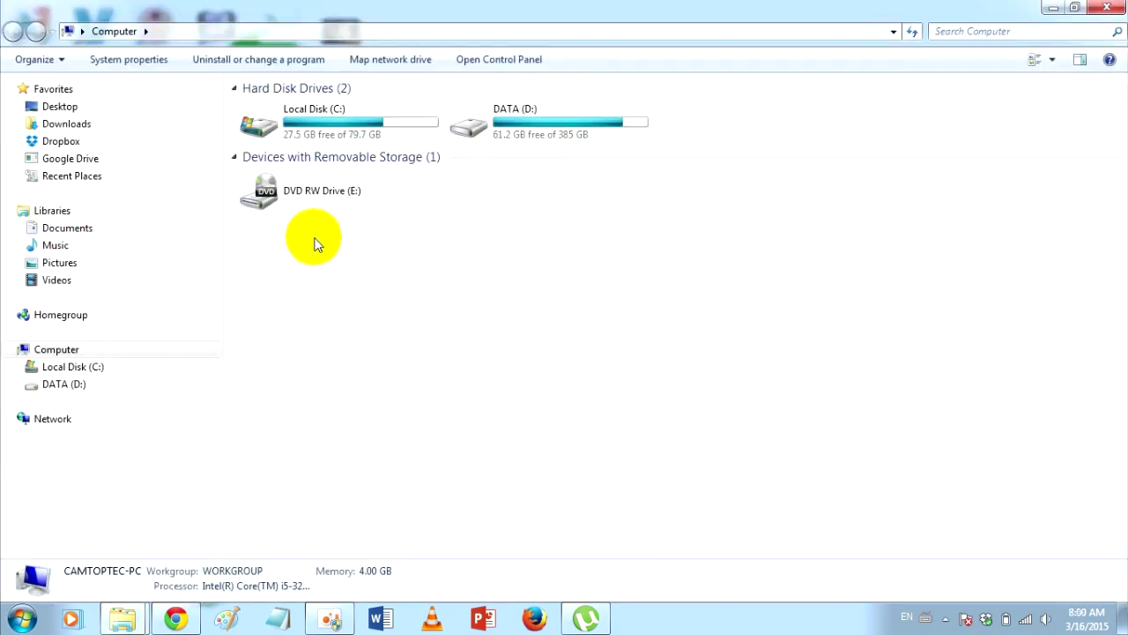
Check System properties shows Windows 7 Ultimate 64-bit with 4.00 GB RAM, then close it
left_click(134, 66)
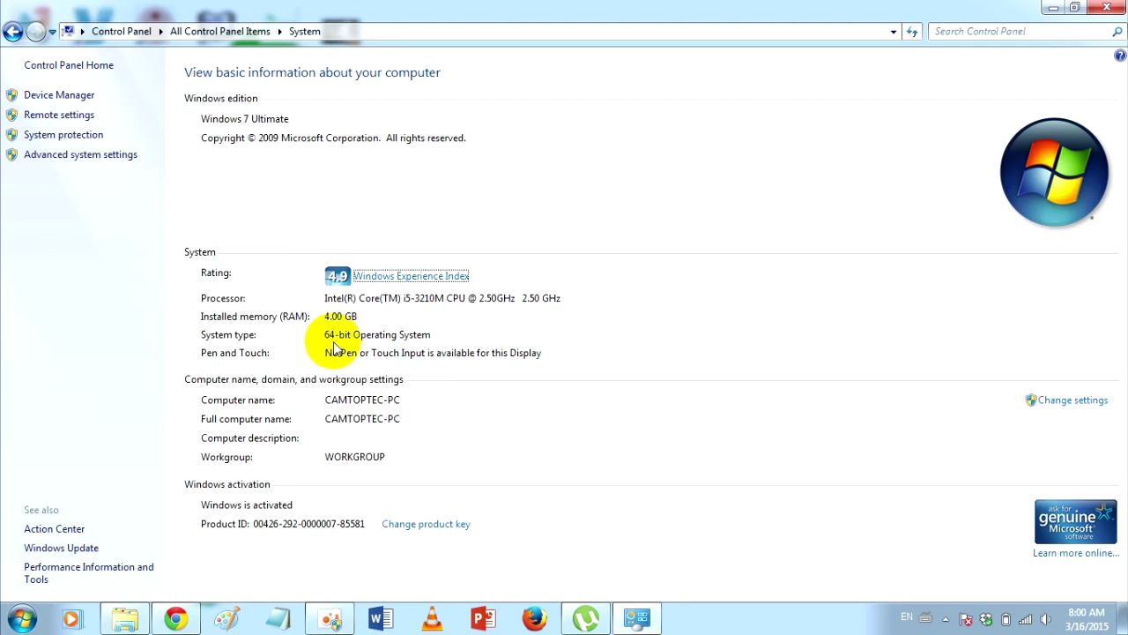
left_click(1107, 7)
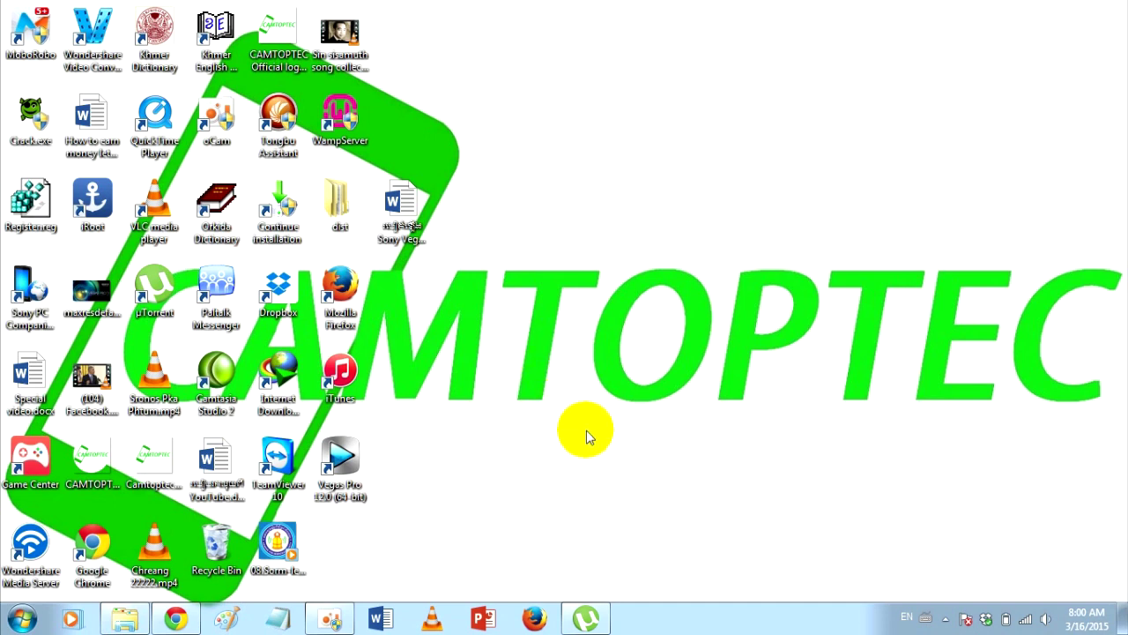
Launch Chrome and go to 4shared.com
left_click(176, 618)
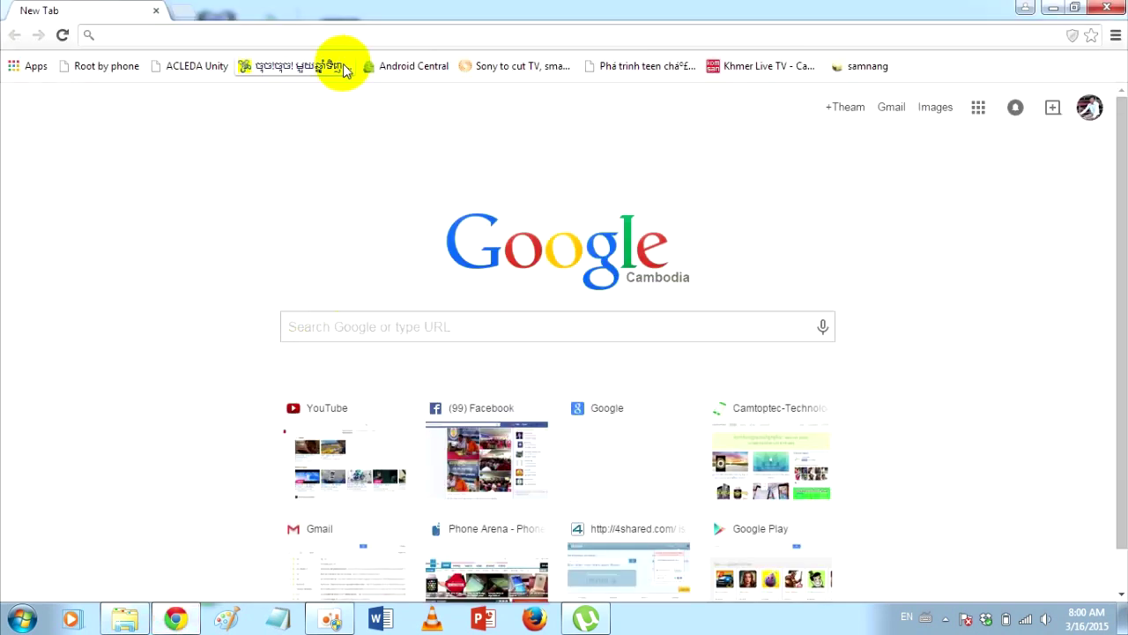
left_click(311, 34)
type("4s")
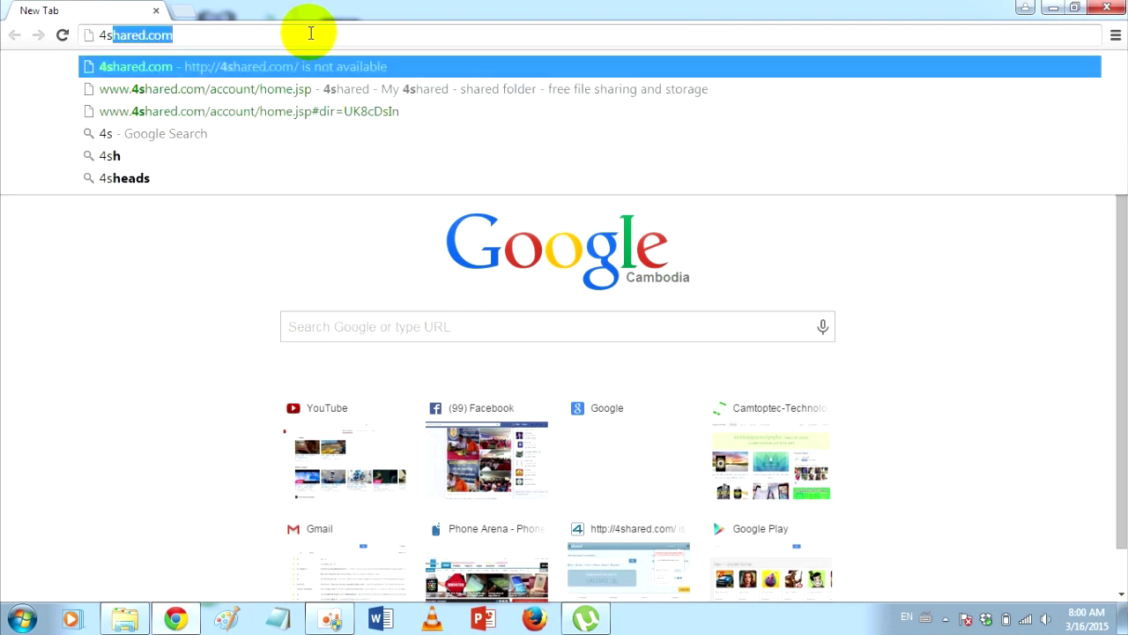
type("har")
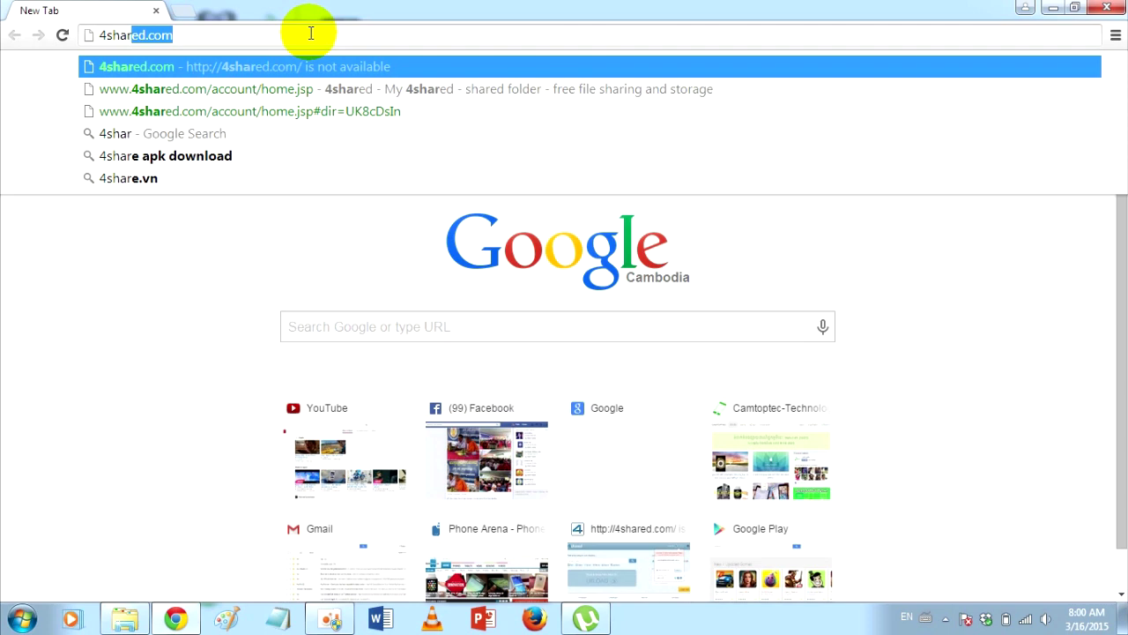
type("ed.com")
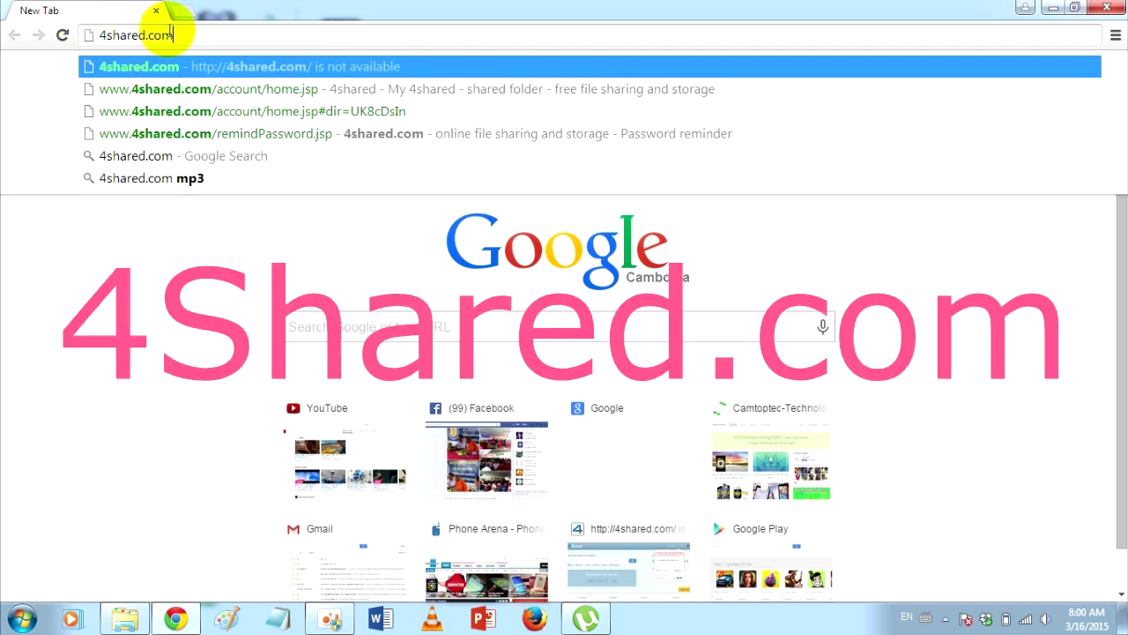
key("Return")
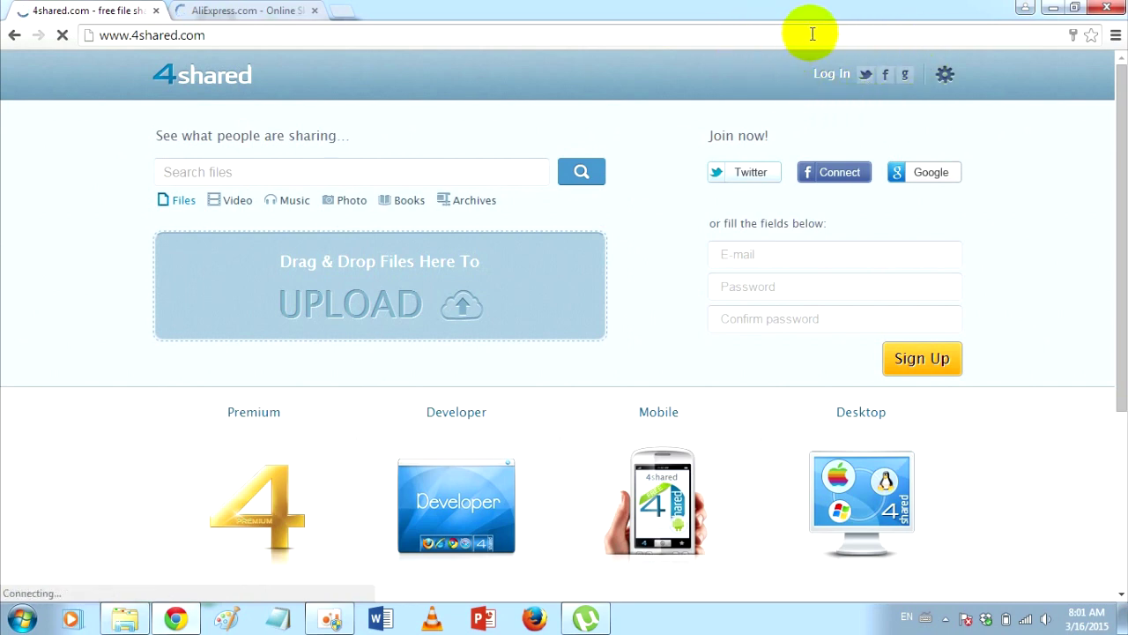
Log in to 4shared with the saved email and password to reach My 4shared
left_click(831, 75)
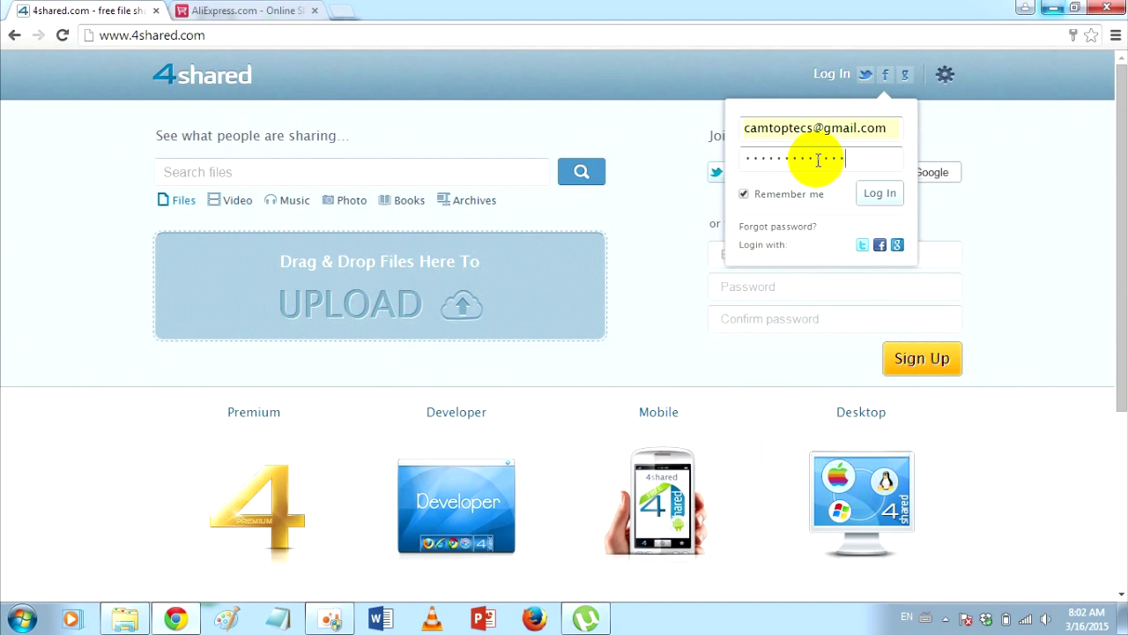
left_click(877, 187)
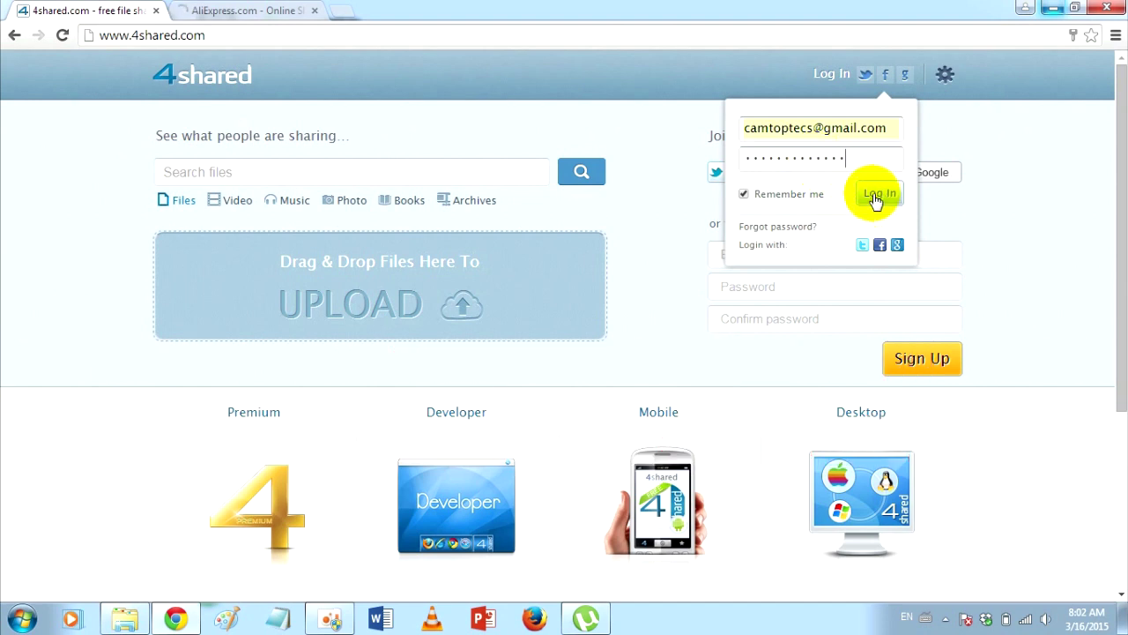
left_click(879, 195)
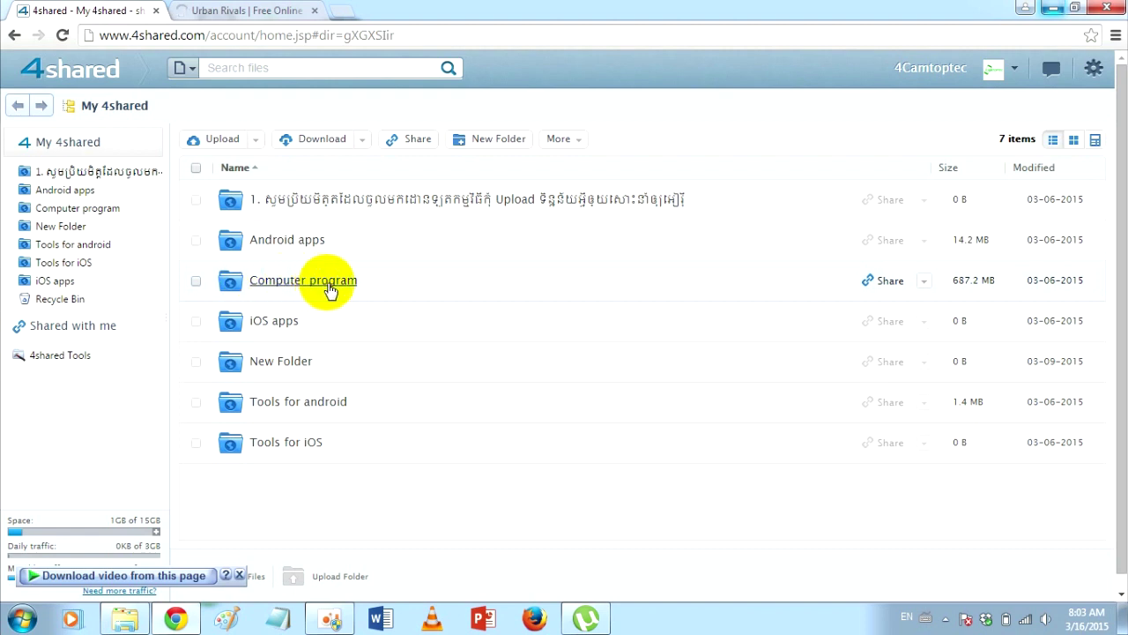
Open the Sony Vegas Pro 11.0.682 32 bit zip in Computer program and go to its download page
left_click(328, 288)
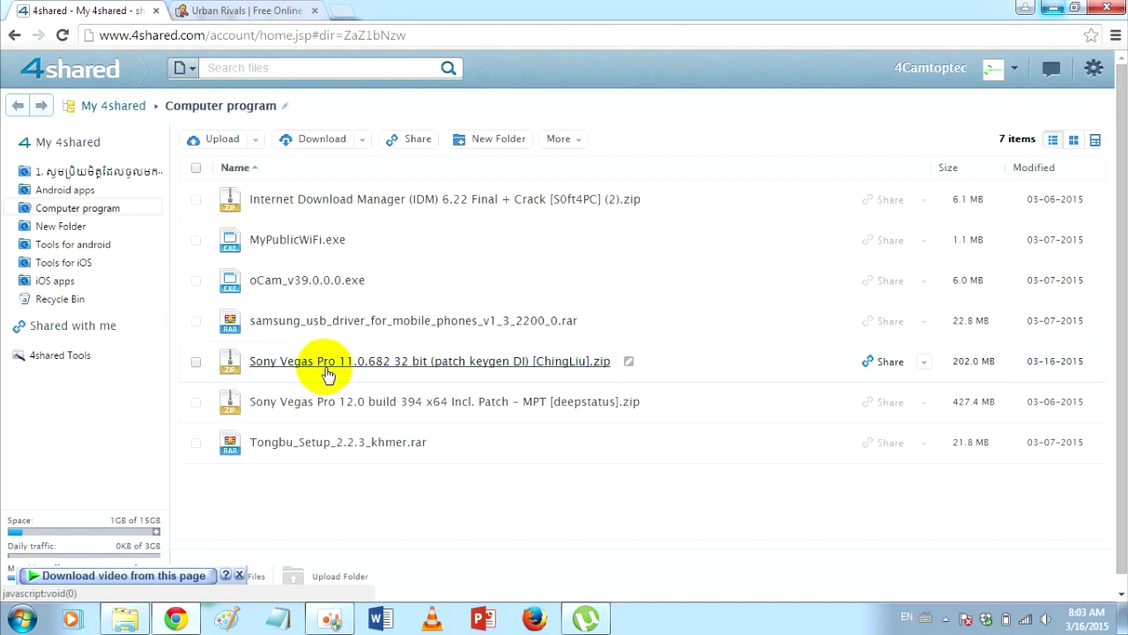
left_click(429, 363)
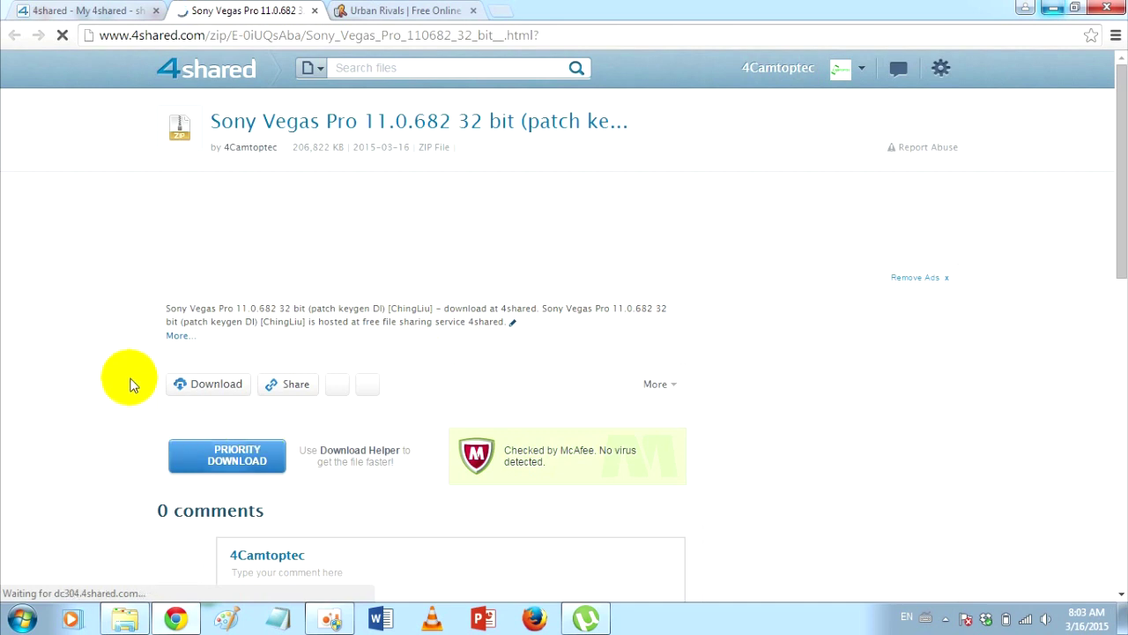
left_click(222, 387)
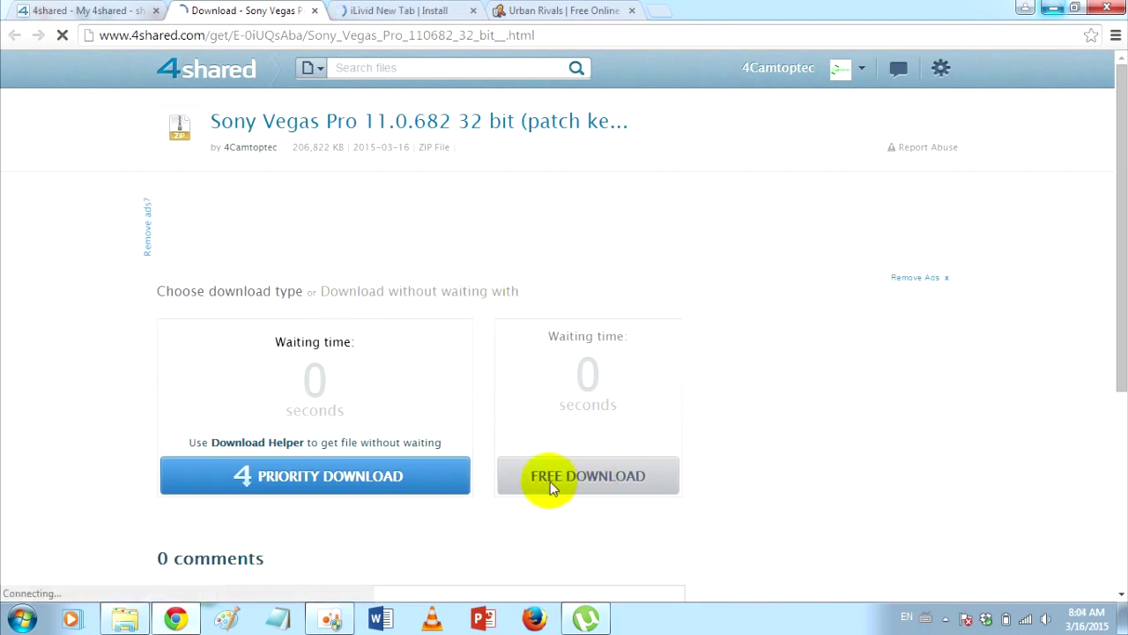
Start the free download of the 201.97 MB Sony Vegas Pro zip in Internet Download Manager
left_click(597, 482)
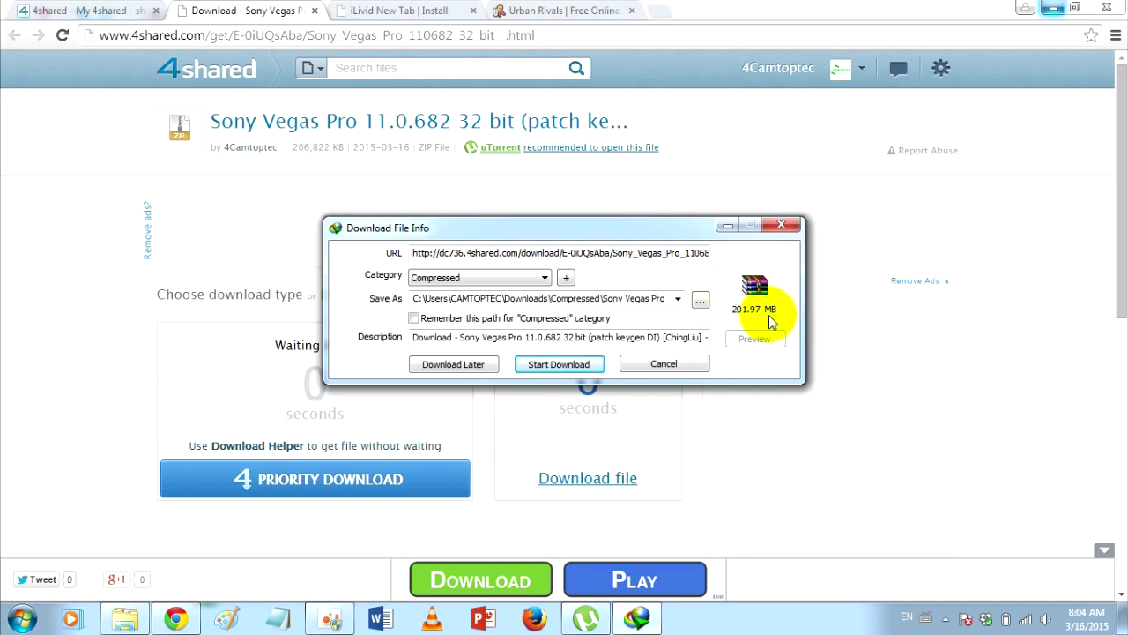
left_click(564, 366)
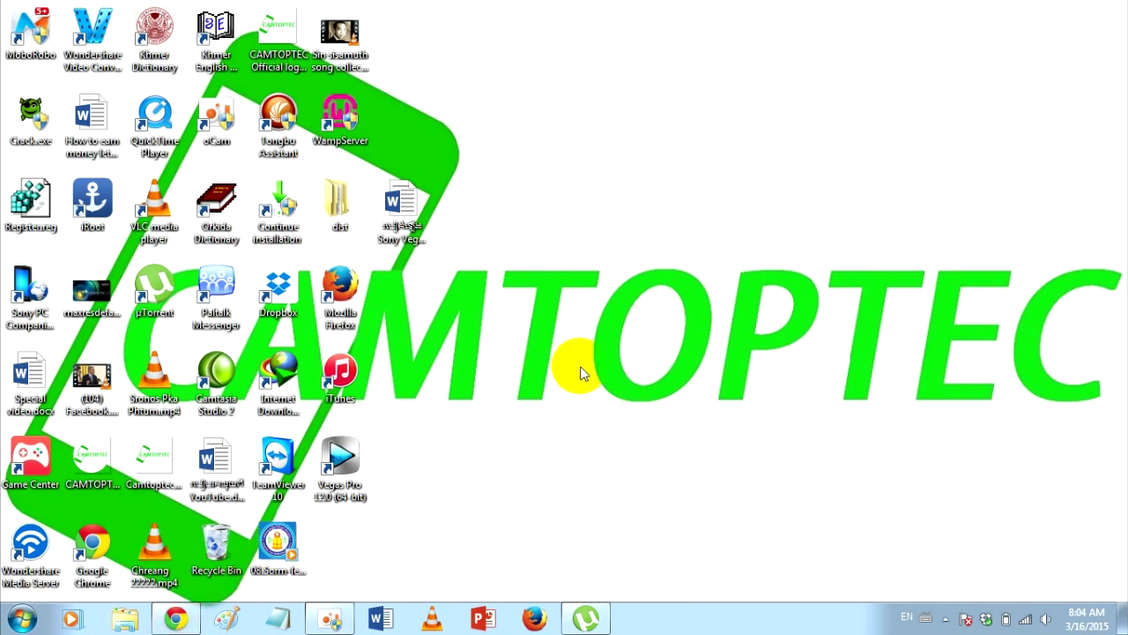
Open the Sony Vegas Pro 11.0.682 zip from Downloads › Compressed in WinRAR
key("super+e")
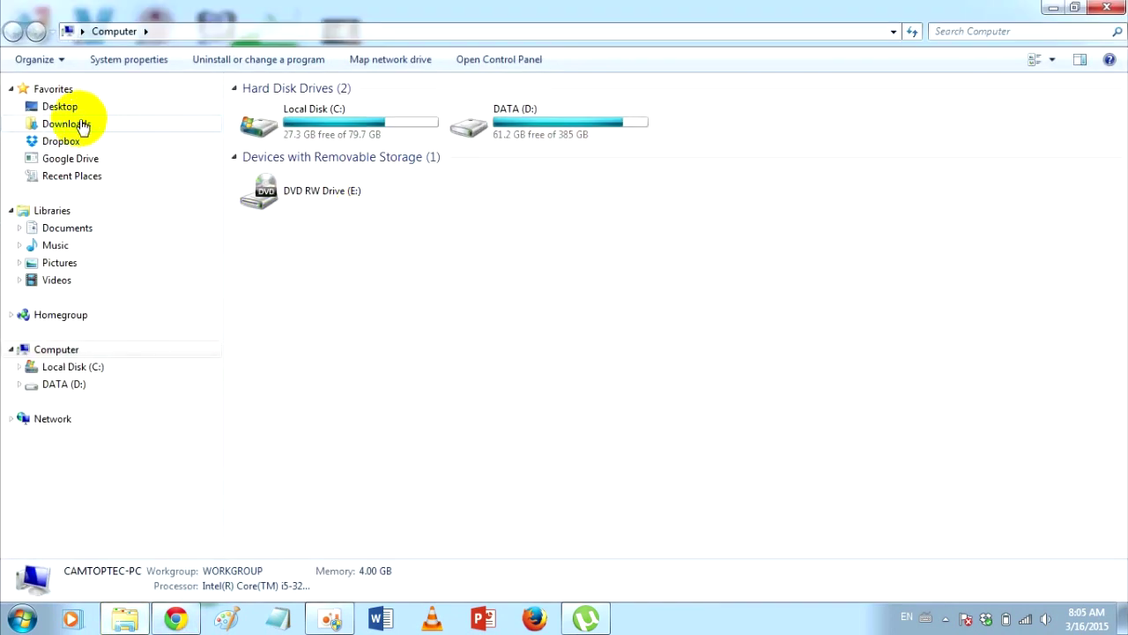
left_click(65, 127)
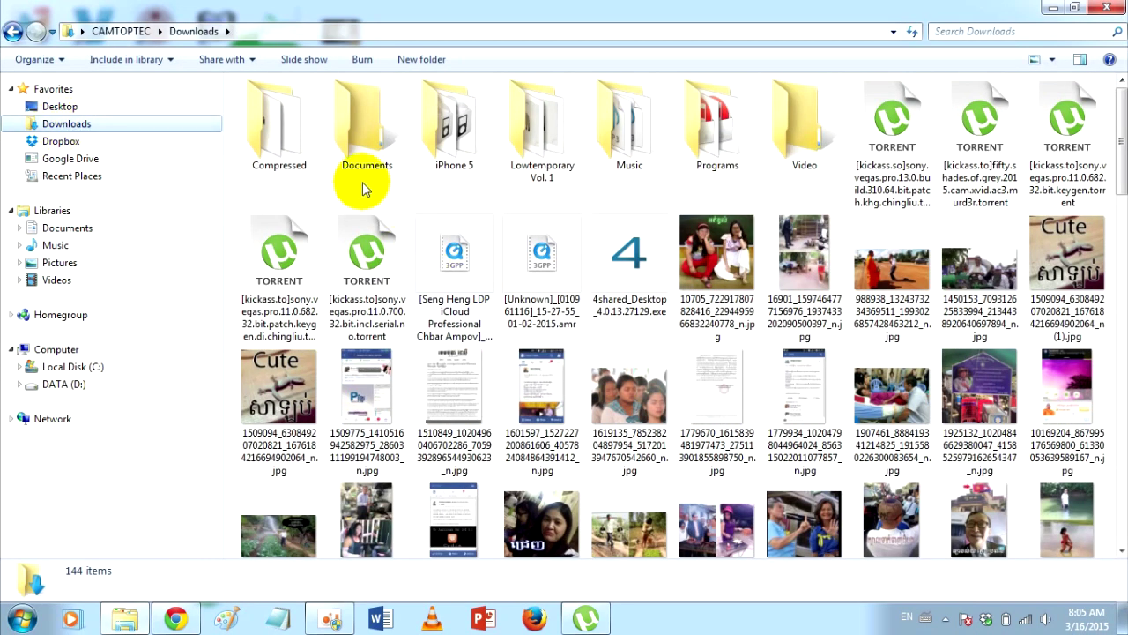
mouse_move(290, 145)
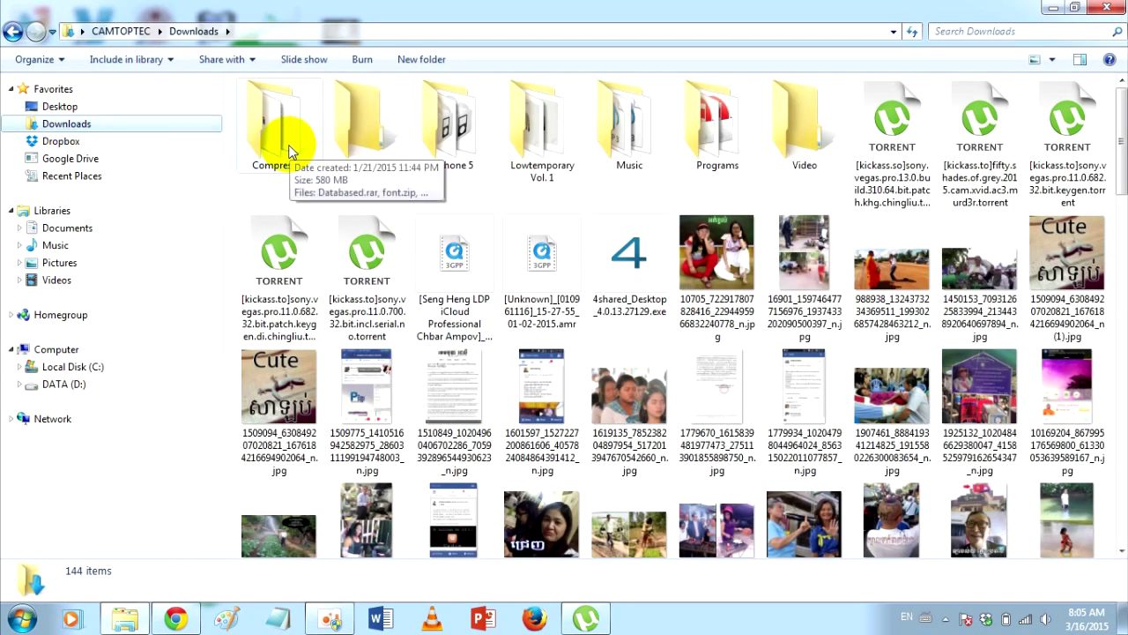
double_click(283, 148)
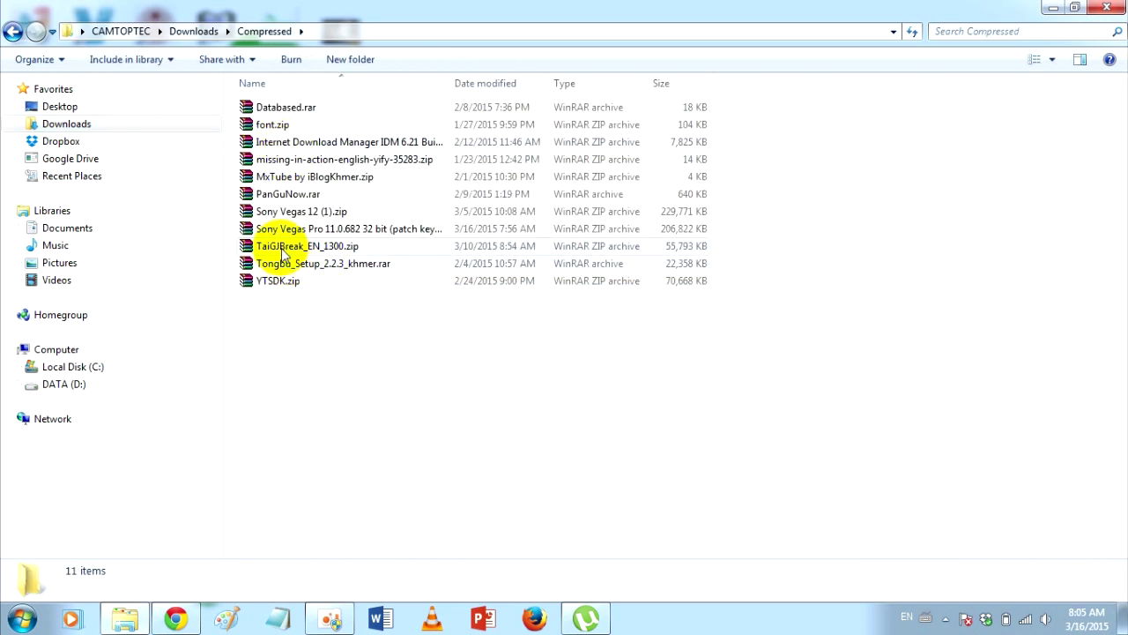
mouse_move(342, 236)
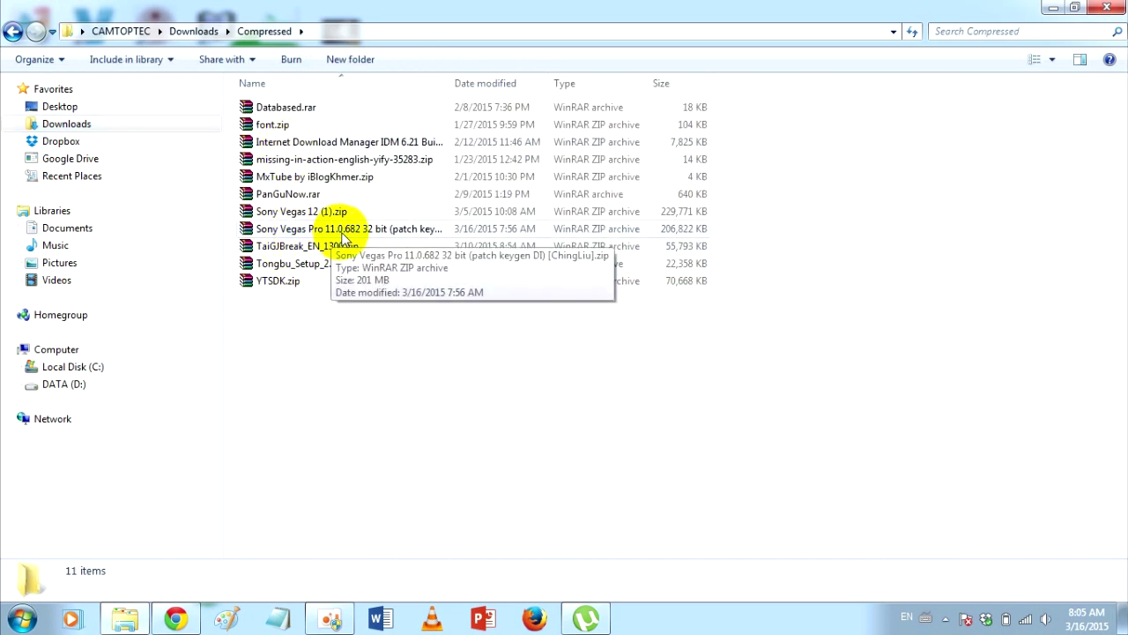
left_click(343, 238)
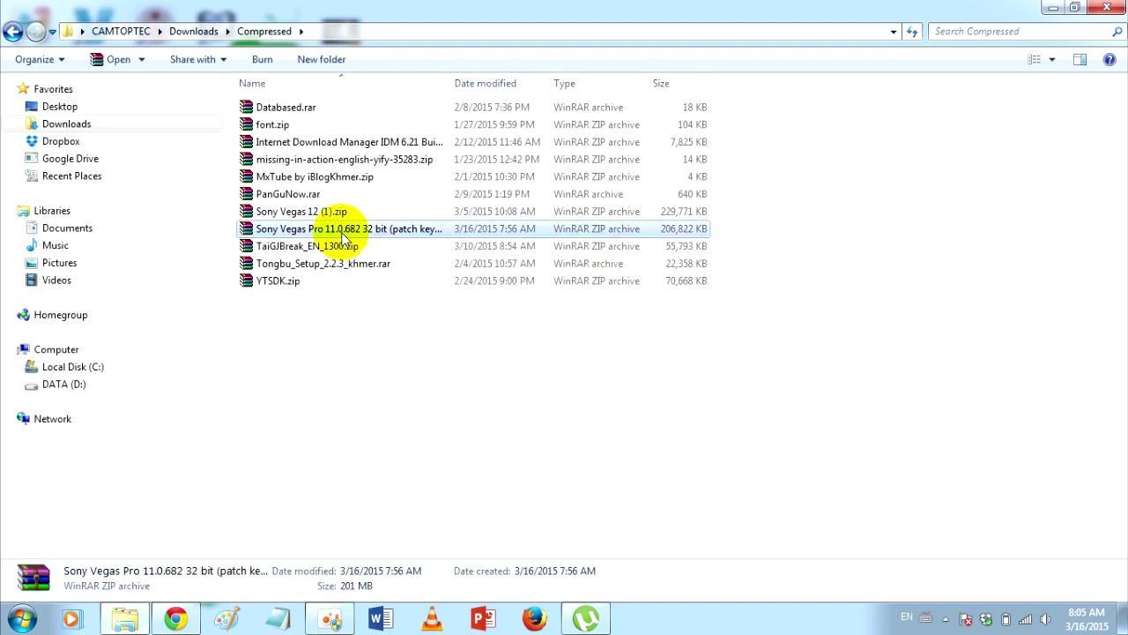
double_click(344, 236)
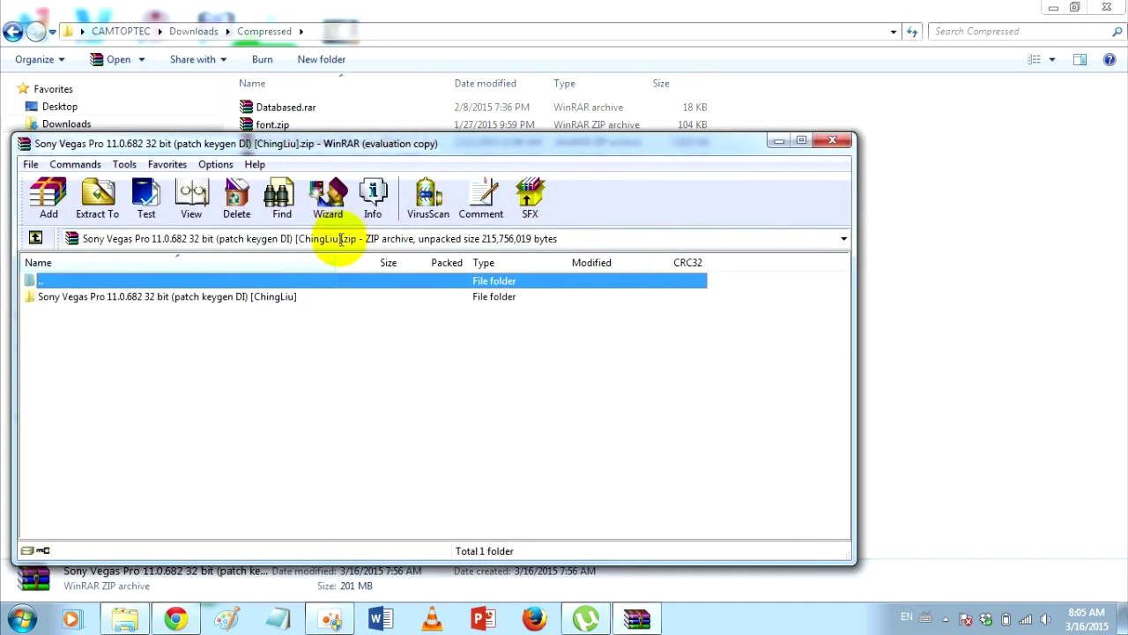
Extract the Sony Vegas Pro 11.0.682 folder to the Desktop, then close WinRAR and the Compressed folder
left_click(114, 301)
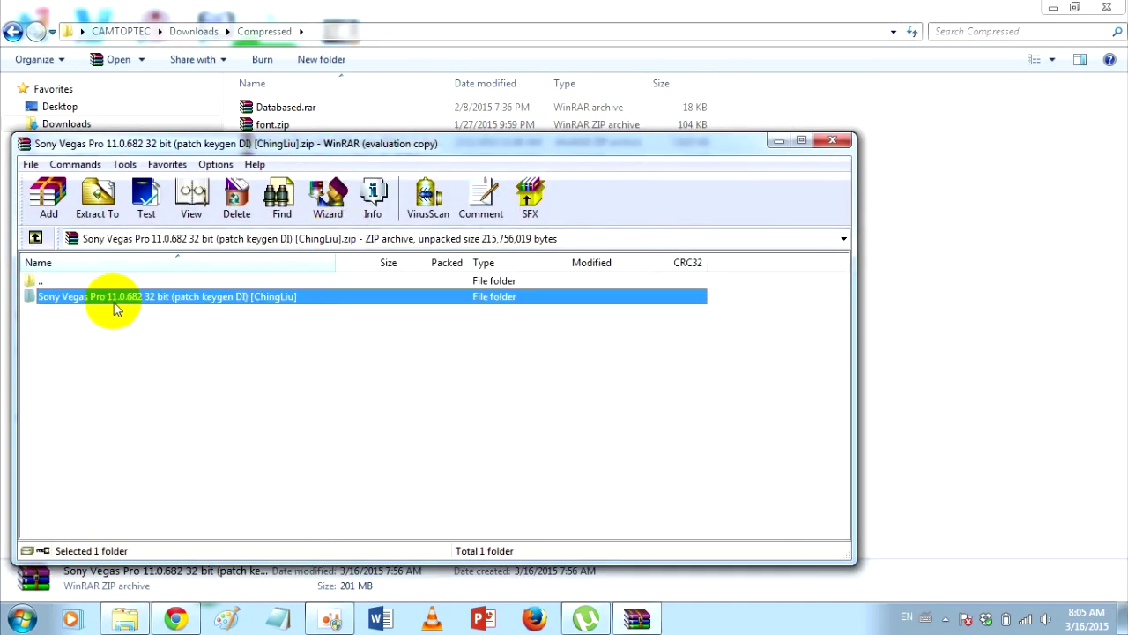
left_click(97, 201)
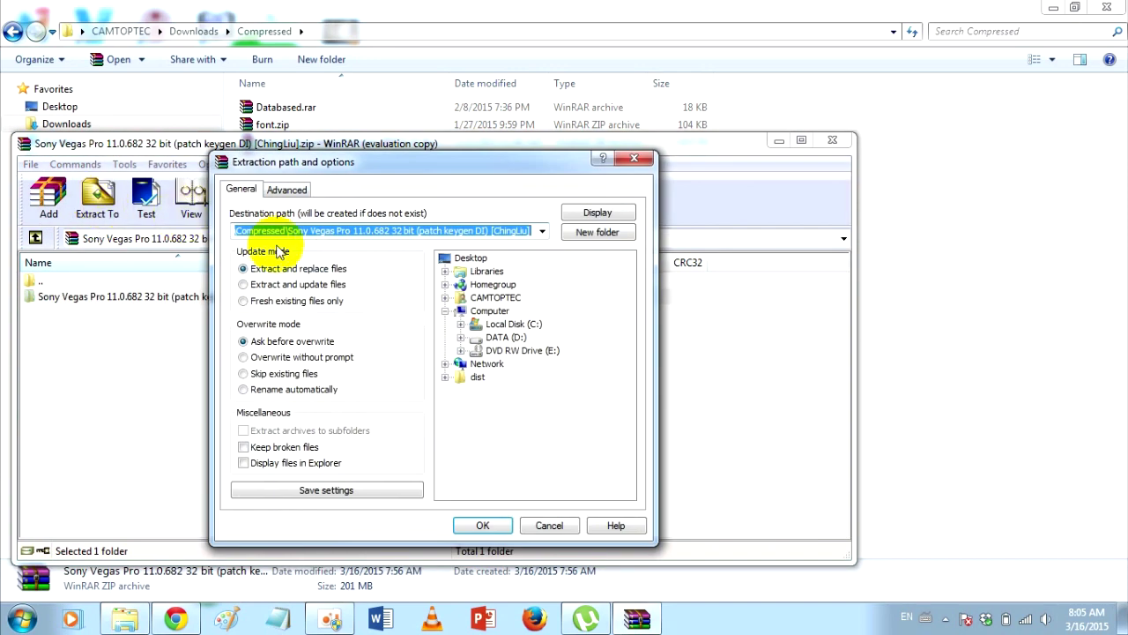
left_click(470, 258)
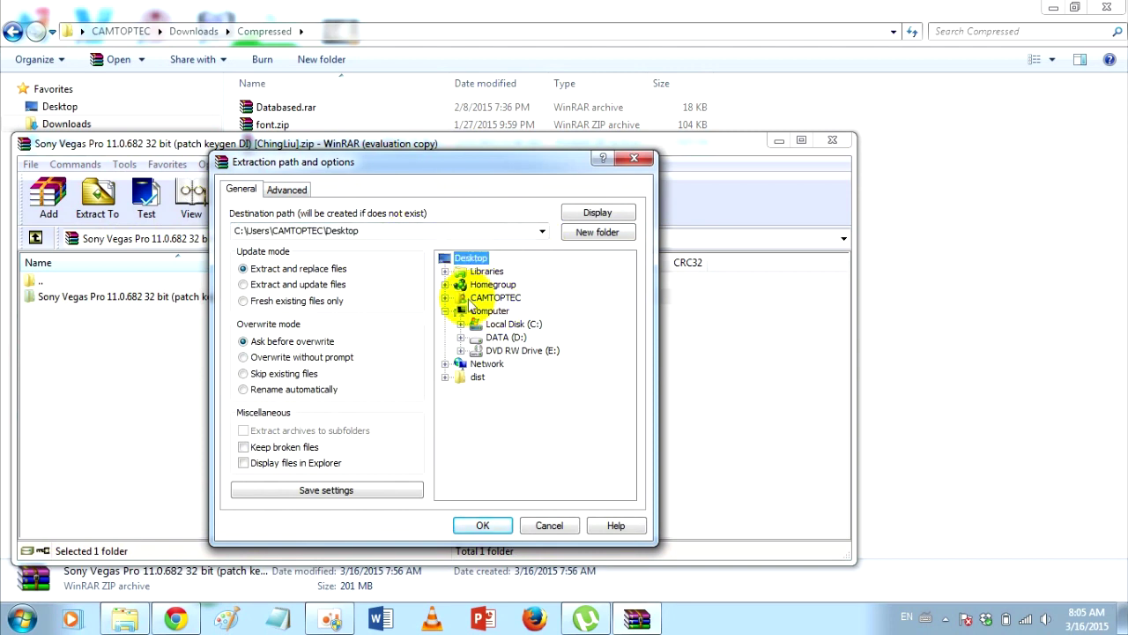
left_click(483, 527)
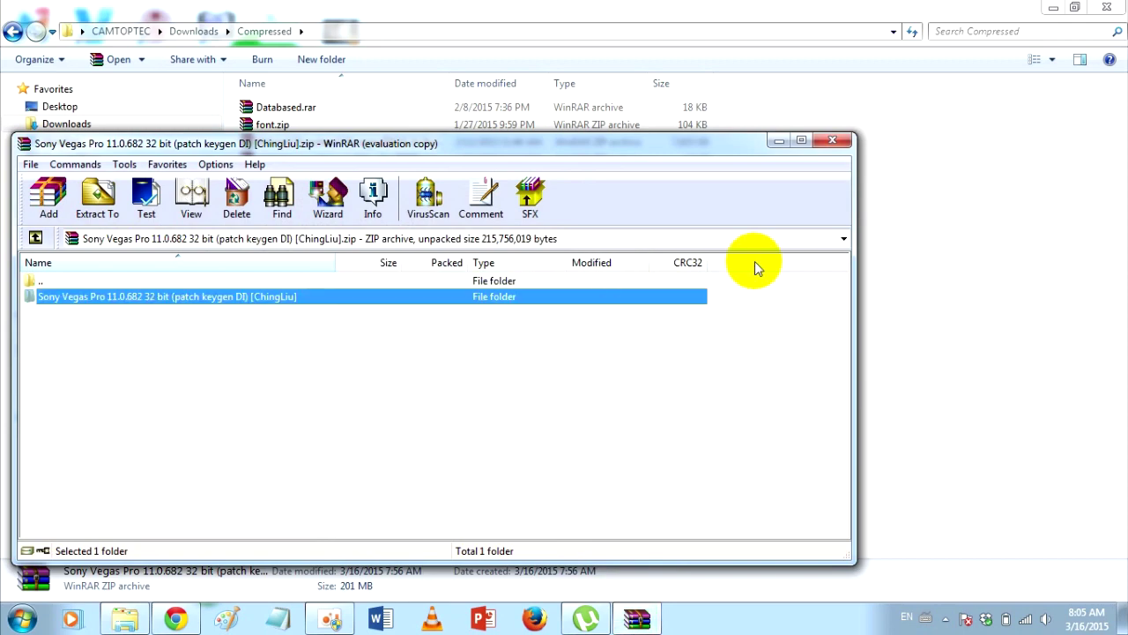
left_click(838, 139)
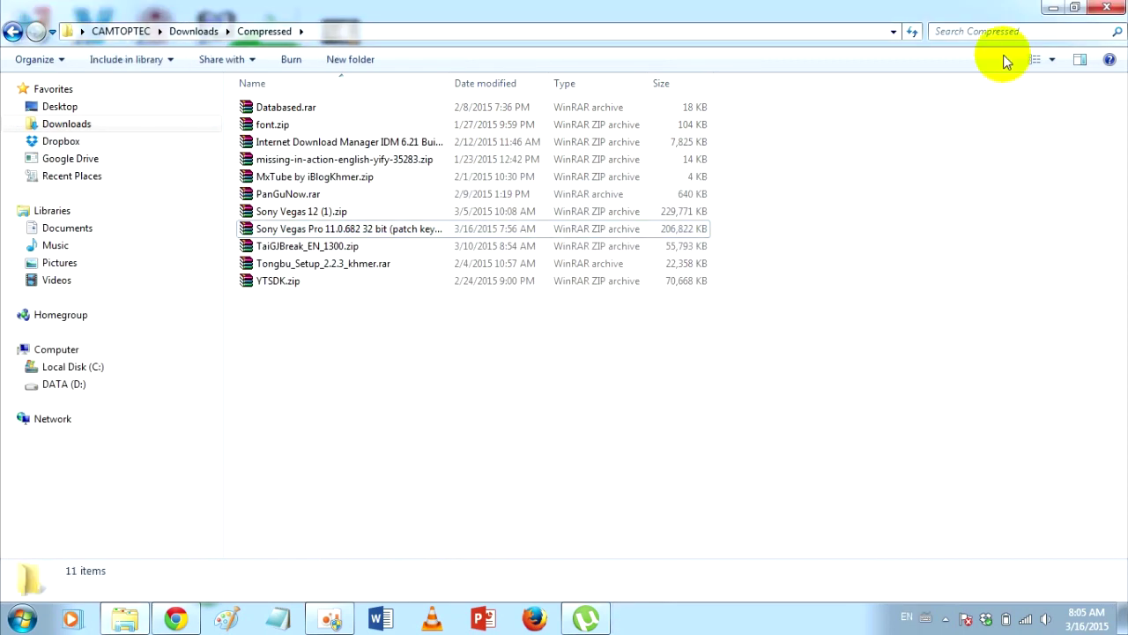
left_click(1103, 10)
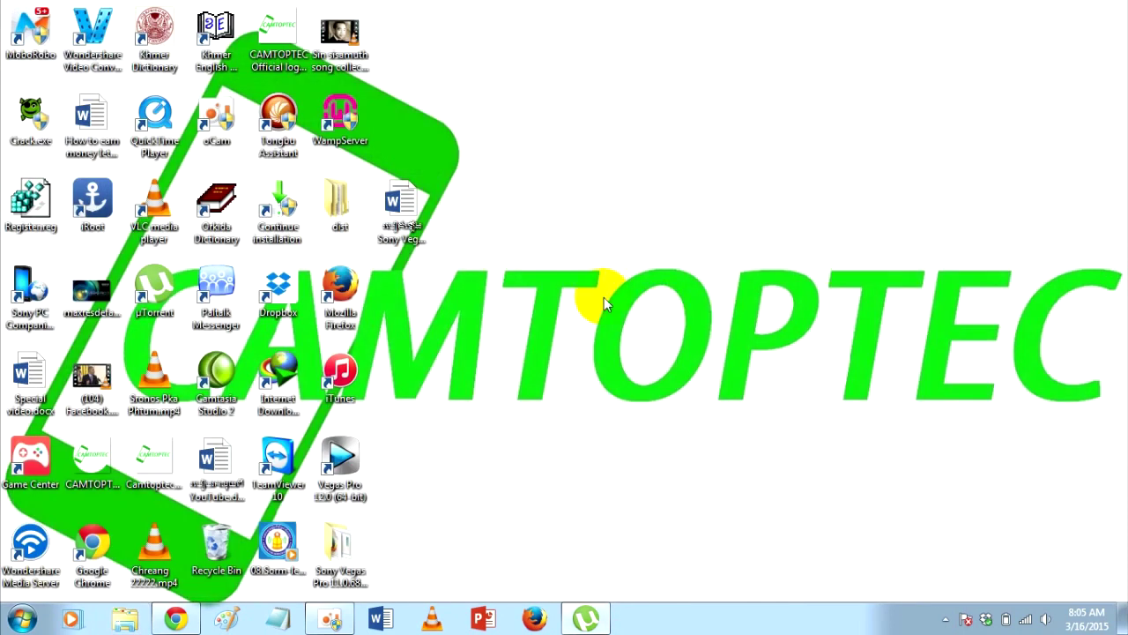
Move the extracted folder up the desktop, open it, and run vegaspro11.0.682_32bit_full.exe
left_click(328, 557)
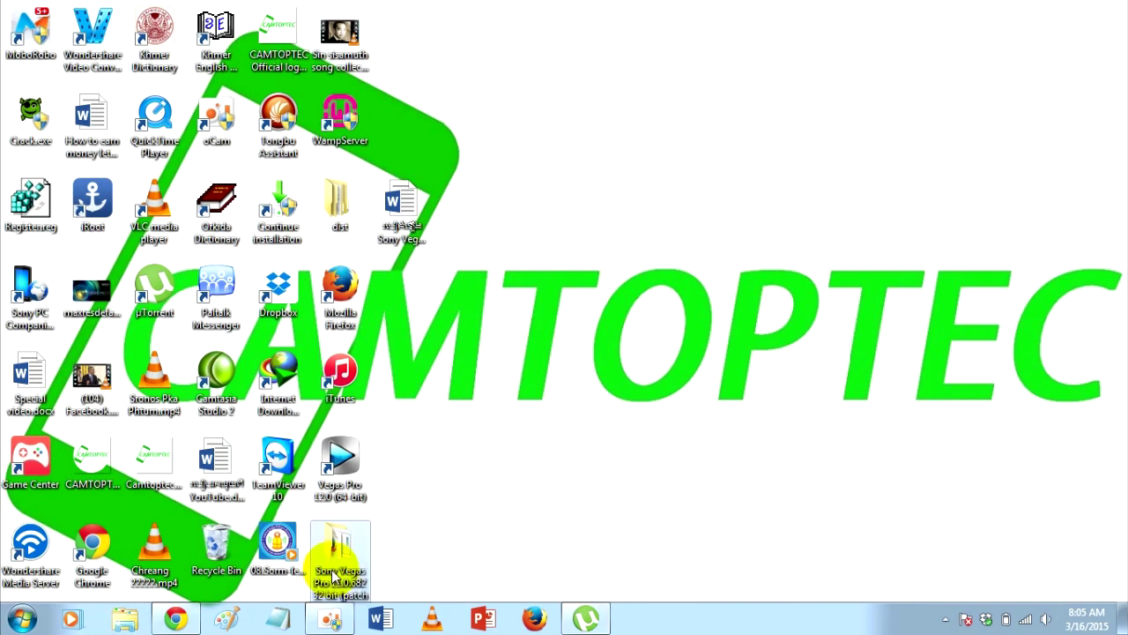
left_click_drag(326, 560, 696, 130)
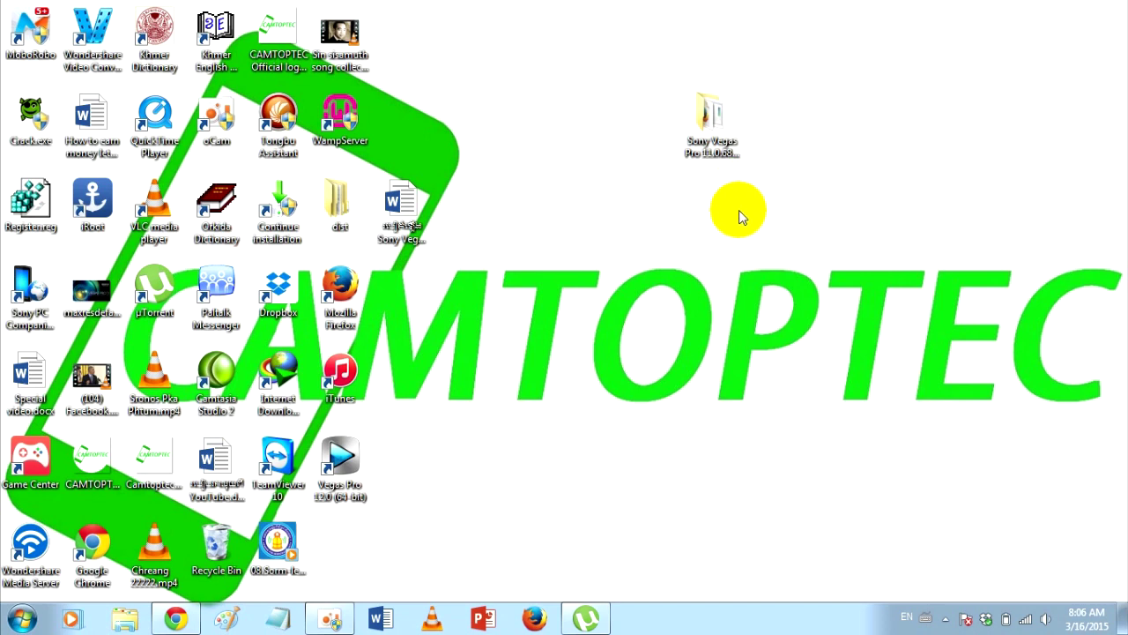
double_click(715, 120)
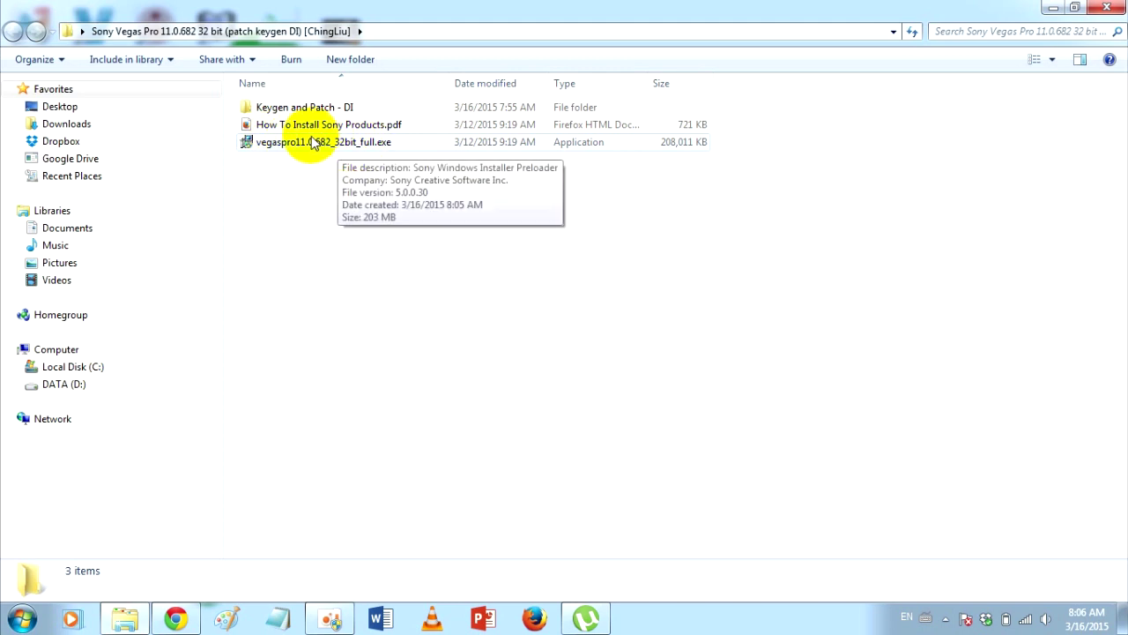
double_click(394, 150)
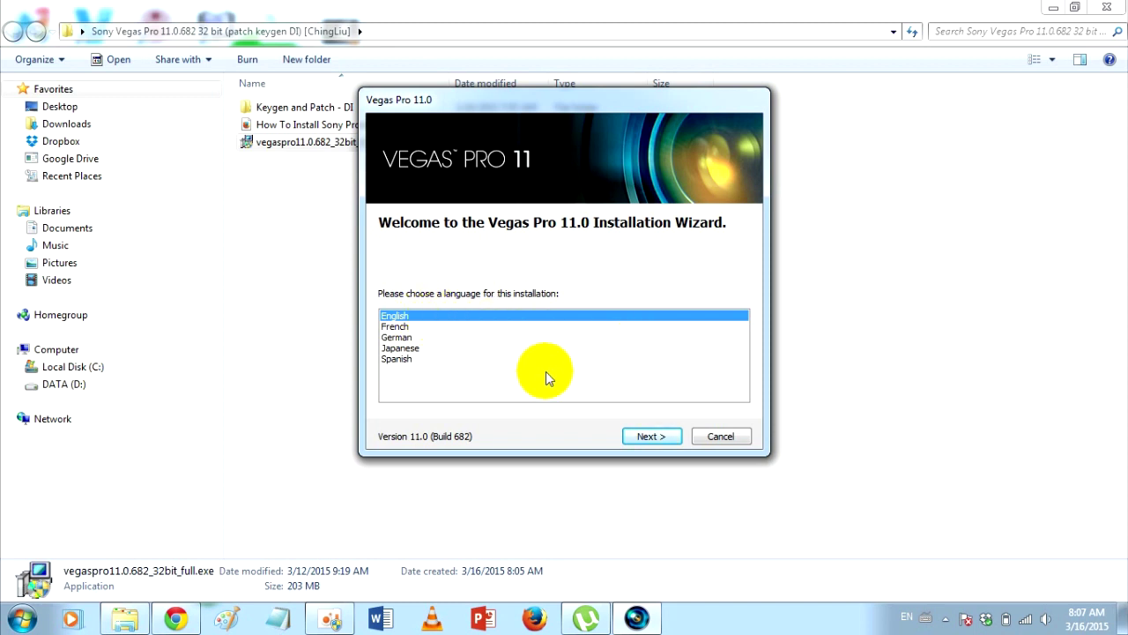
Install the current version of Vegas Pro 11.0 in English, accepting the EULA, and finish
left_click(653, 435)
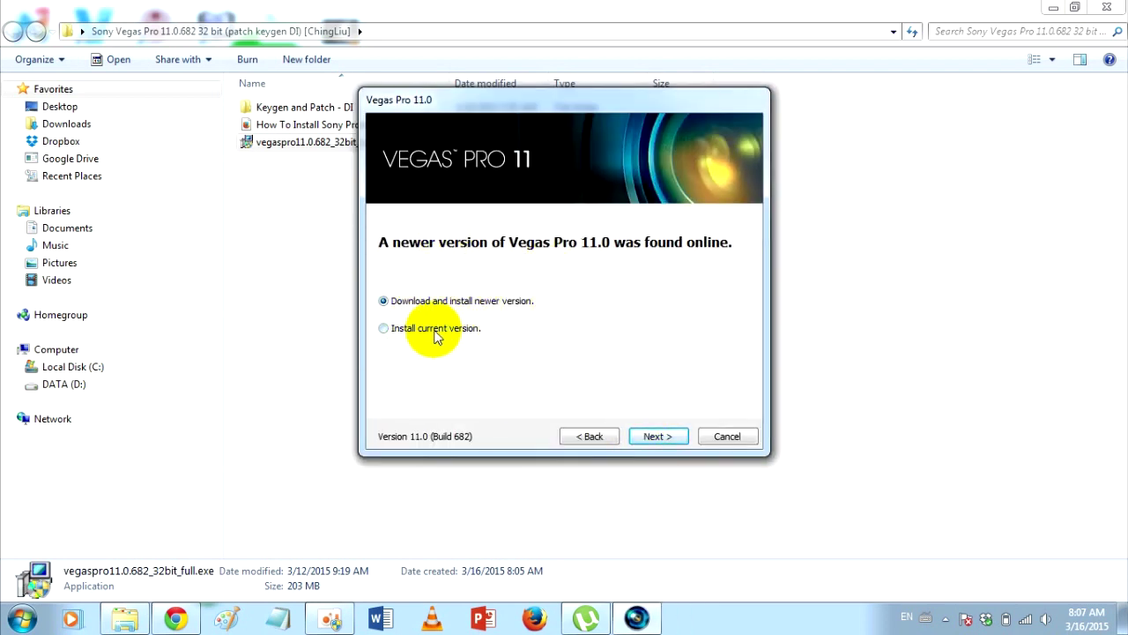
left_click(384, 328)
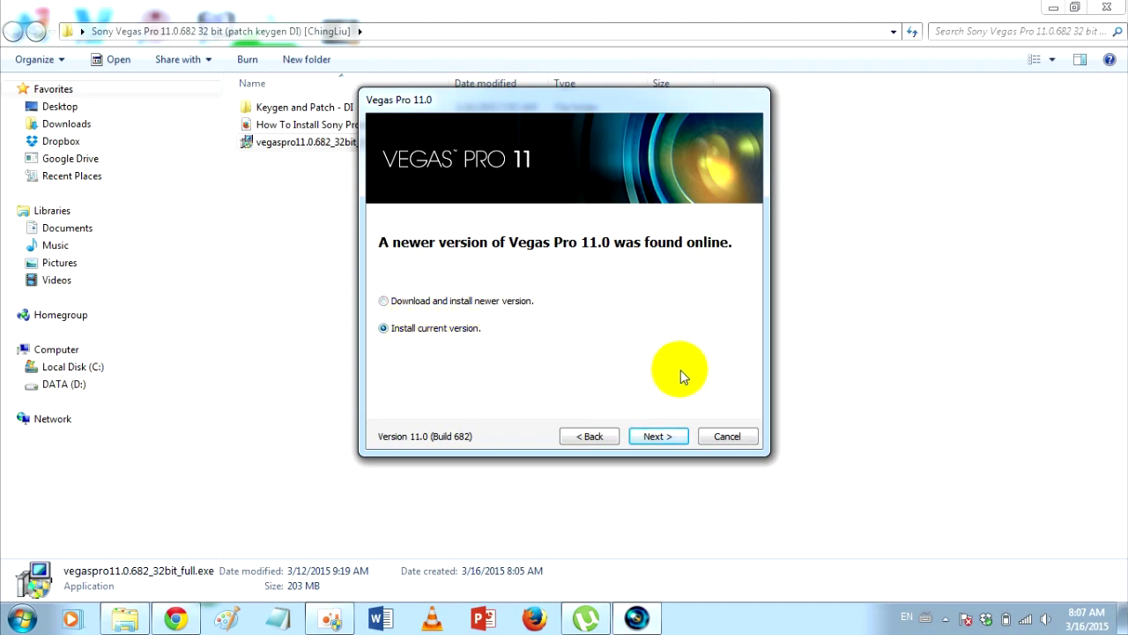
left_click(658, 435)
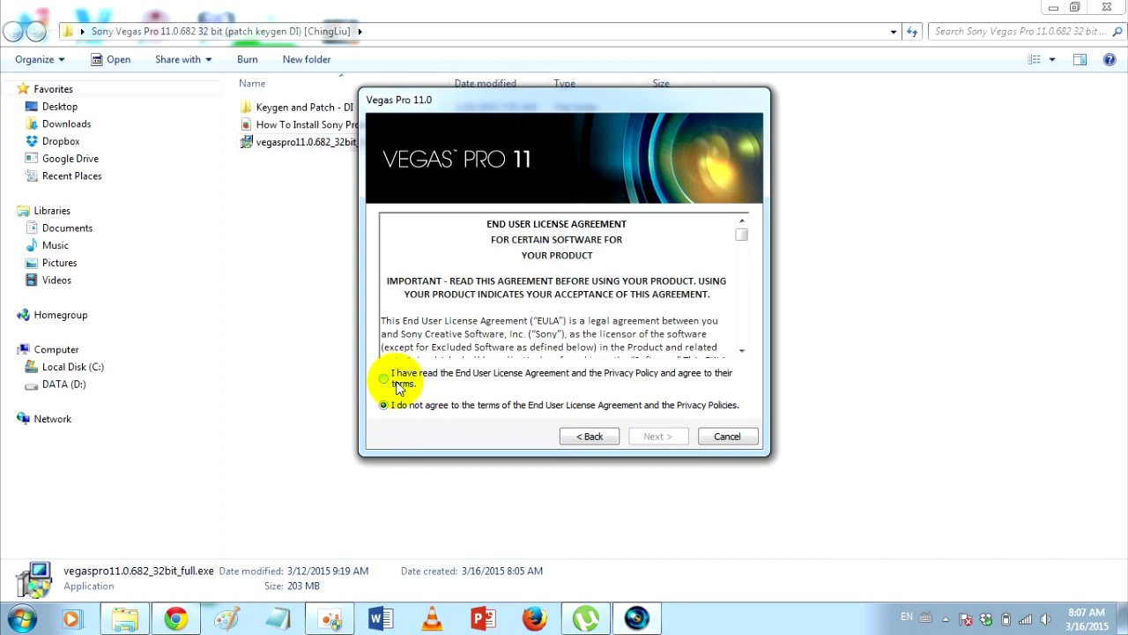
left_click(385, 379)
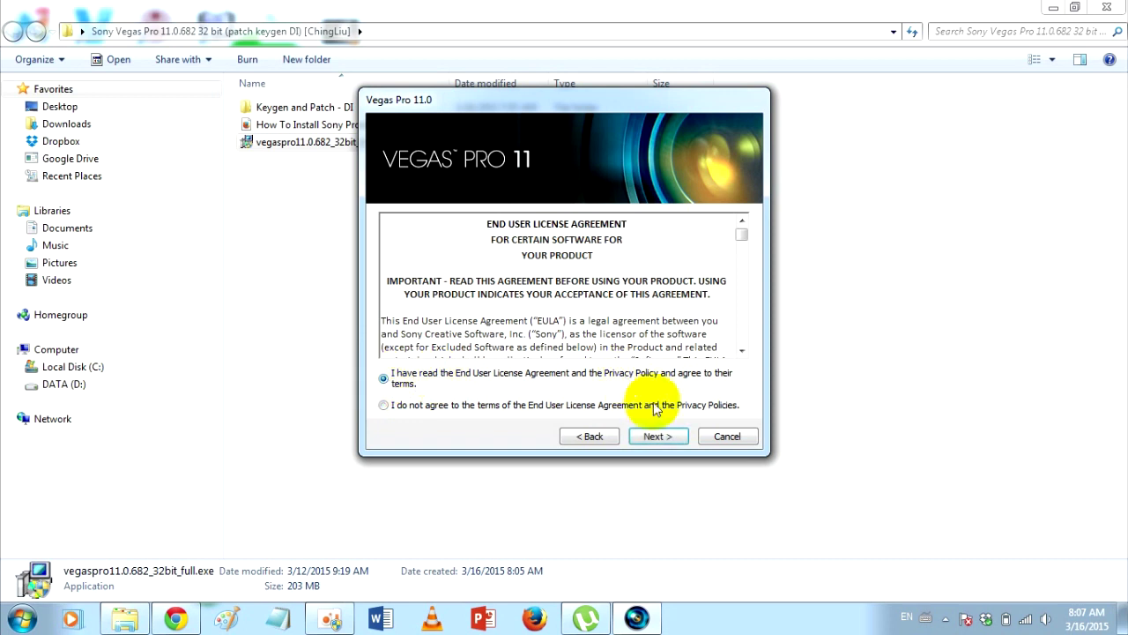
left_click(652, 435)
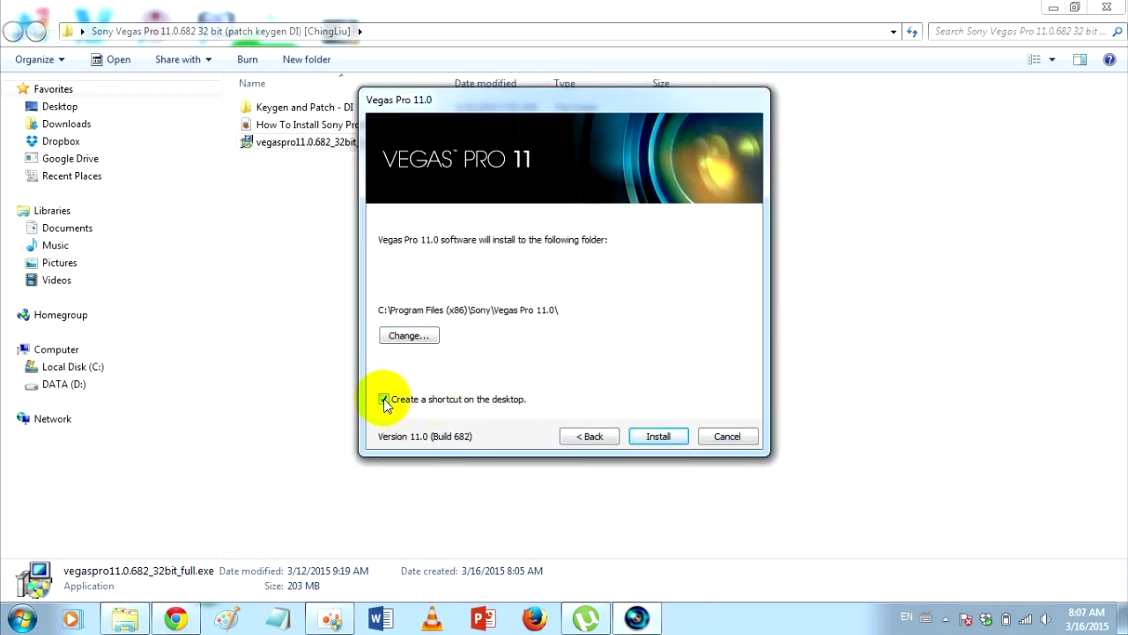
left_click(657, 437)
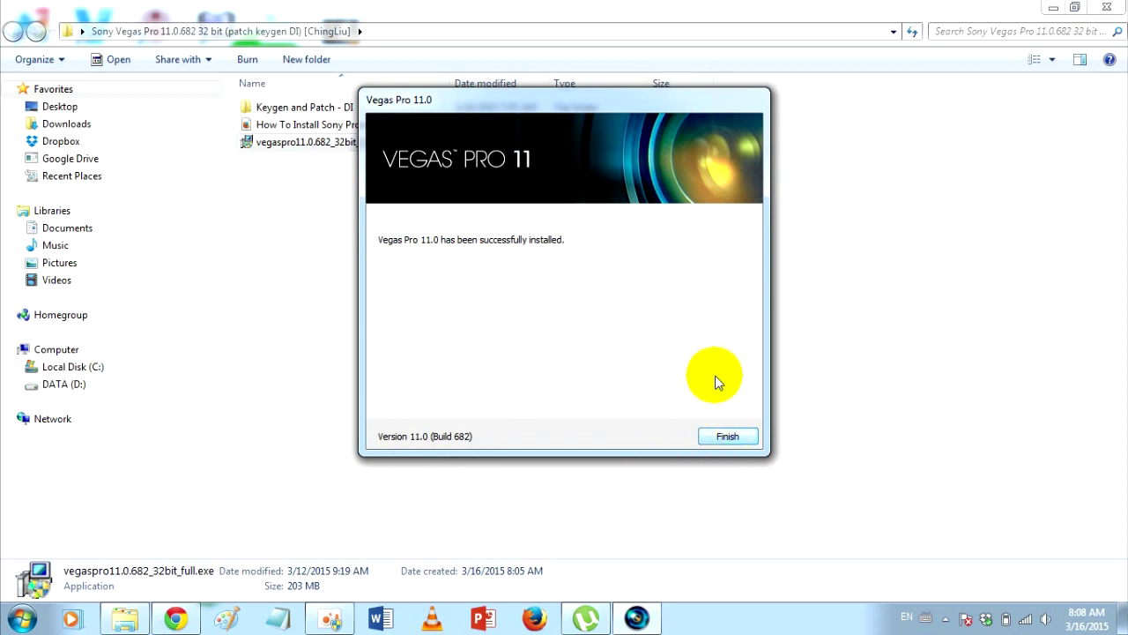
left_click(728, 438)
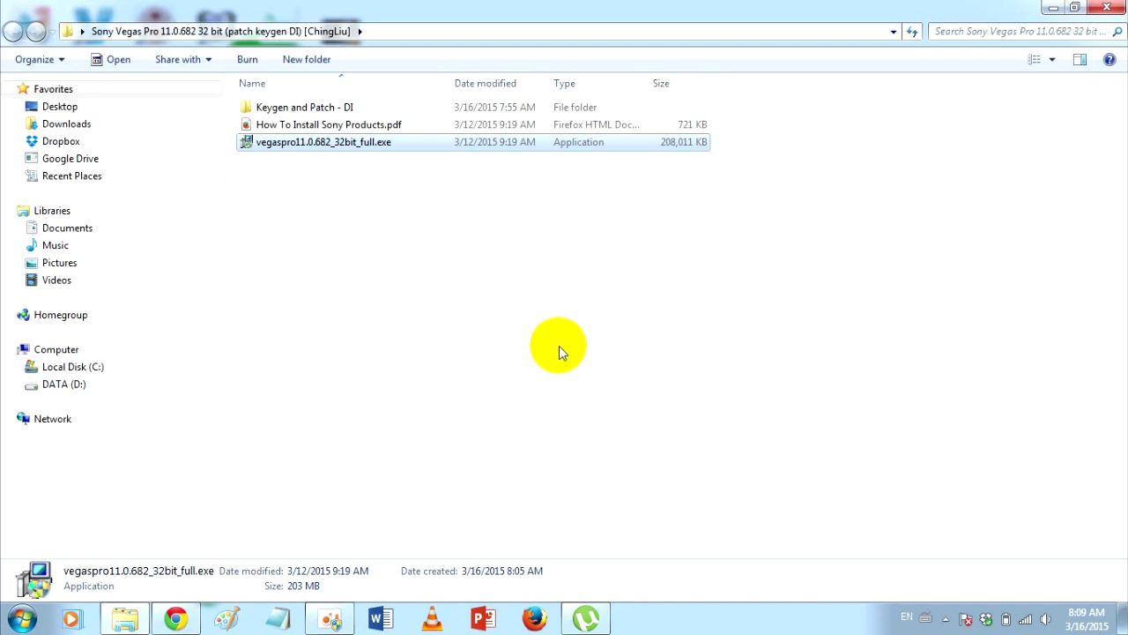
Open the Keygen and Patch - DI folder and bring up the context menu for Keygen.exe
left_click(410, 291)
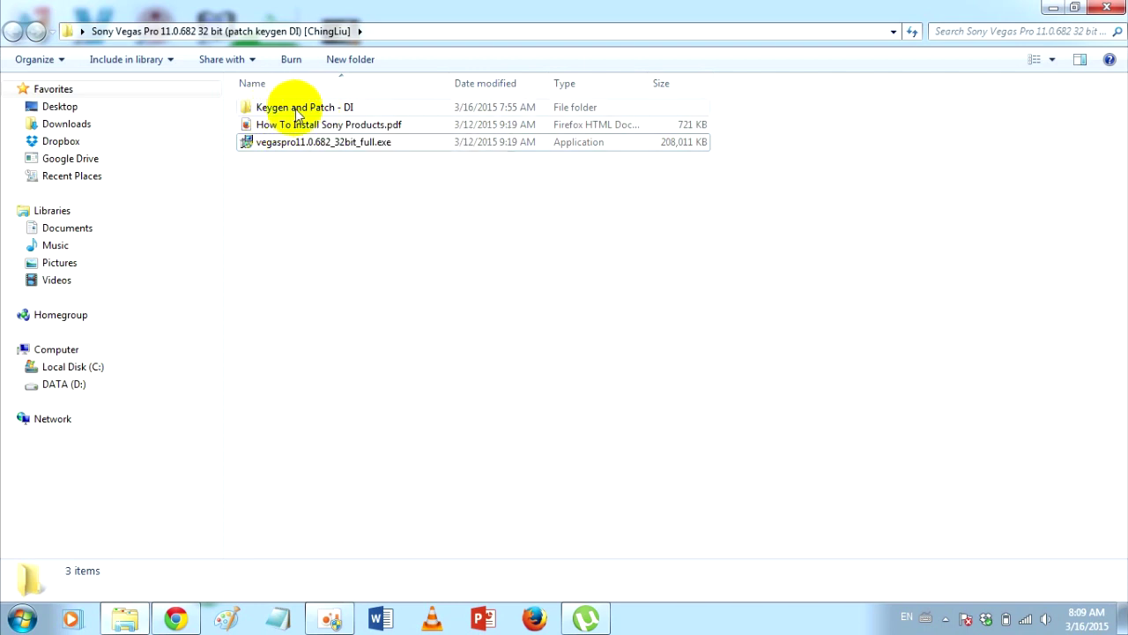
double_click(349, 108)
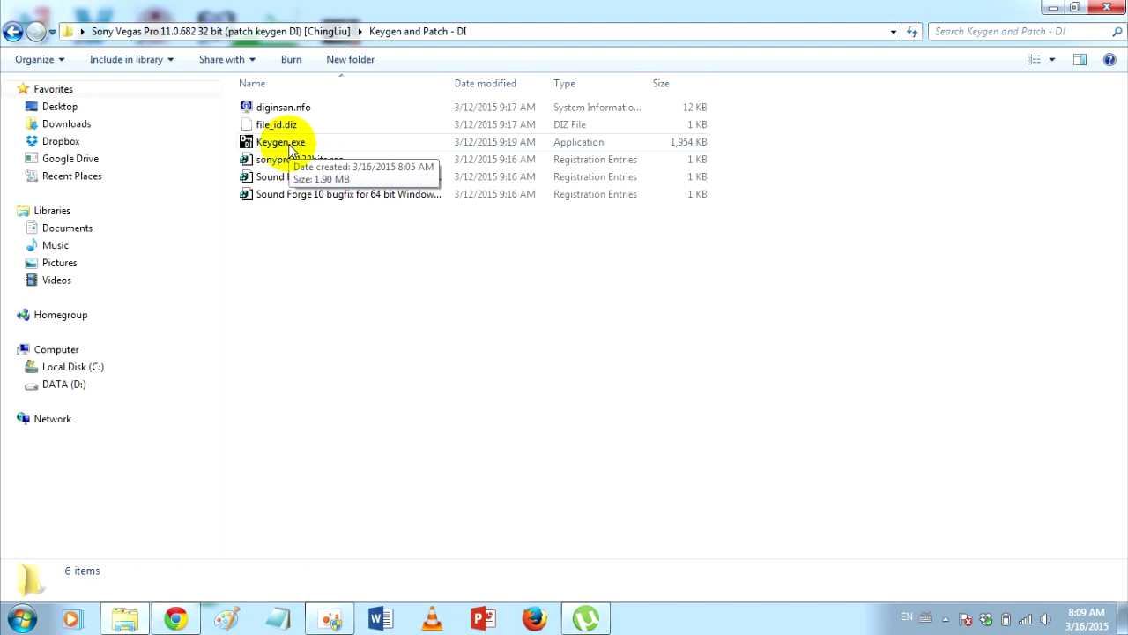
left_click(331, 148)
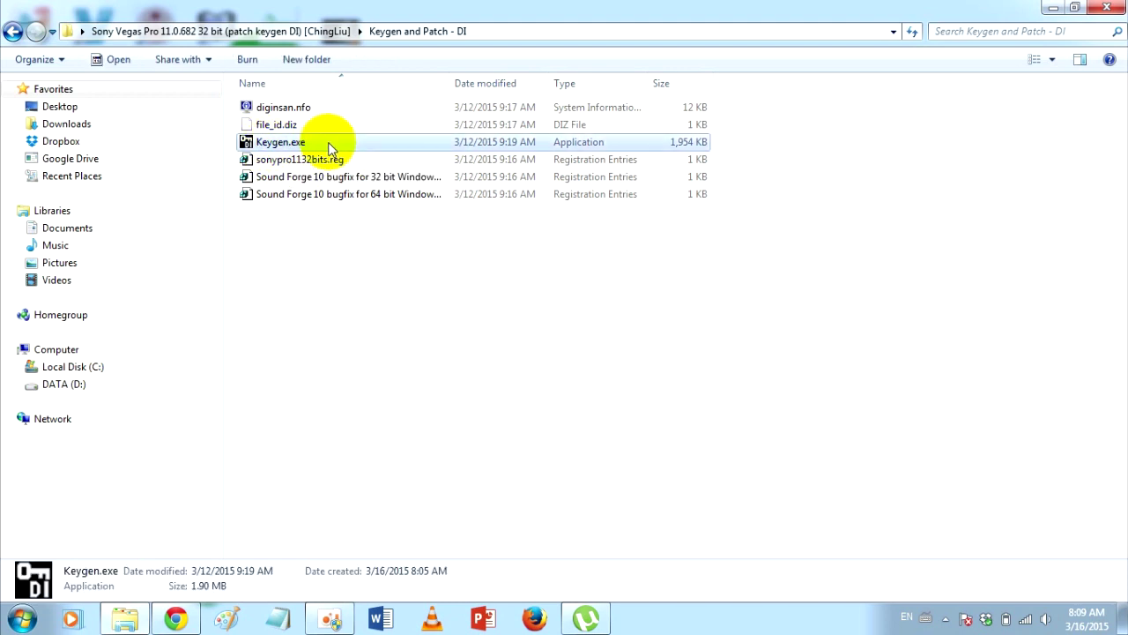
right_click(330, 148)
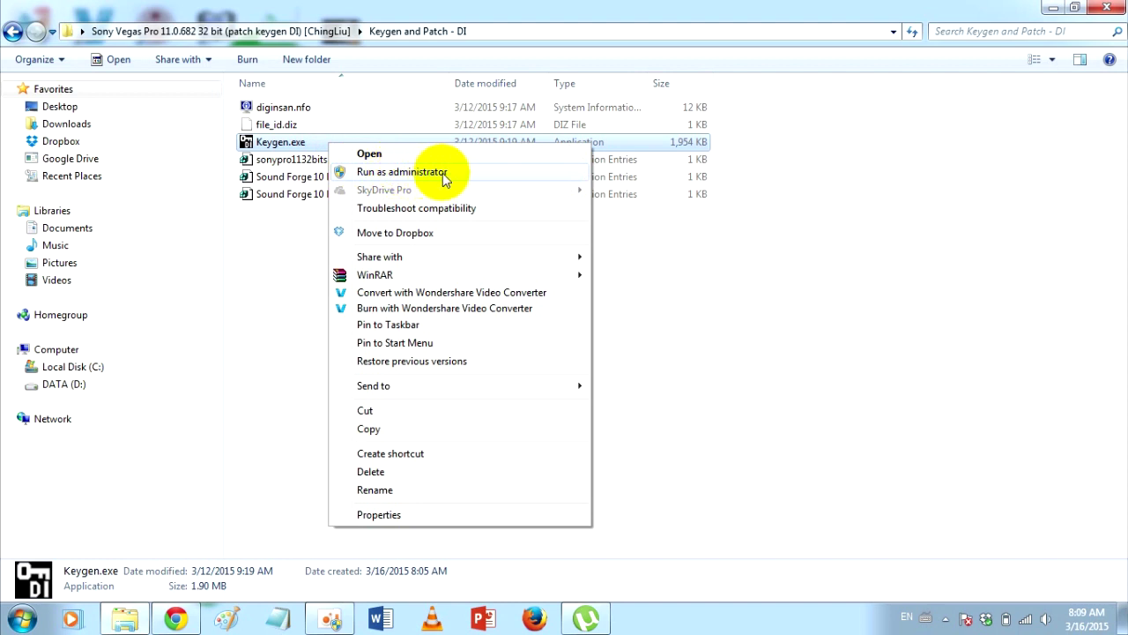
Run Keygen.exe as administrator, choose Vegas Pro 11.0 (32 bit) Series, and start patching
left_click(398, 173)
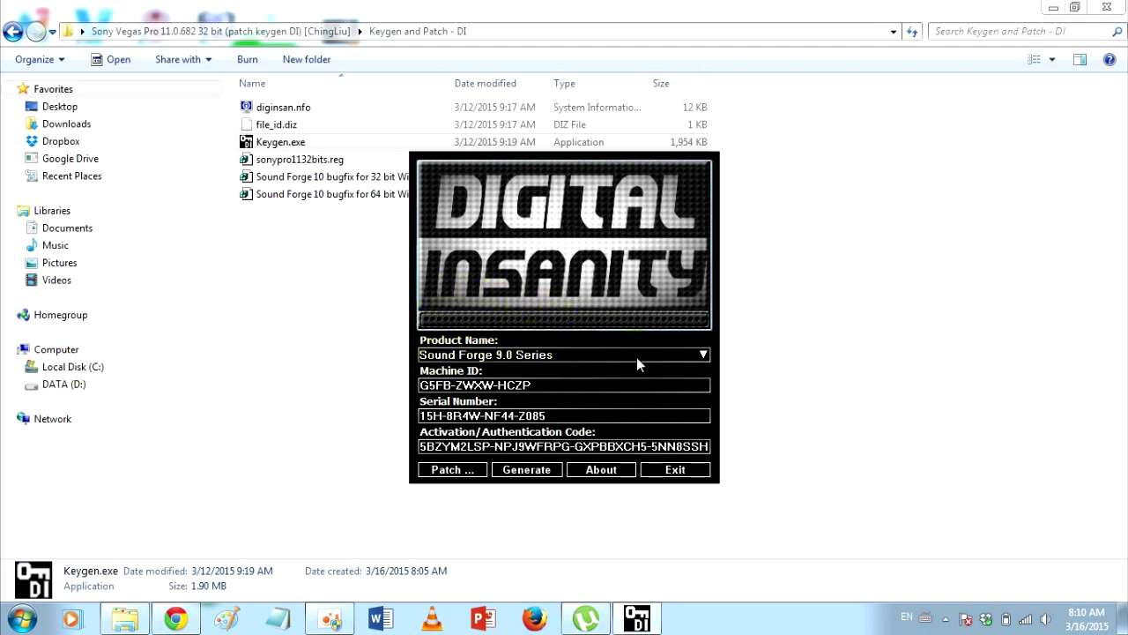
left_click(702, 355)
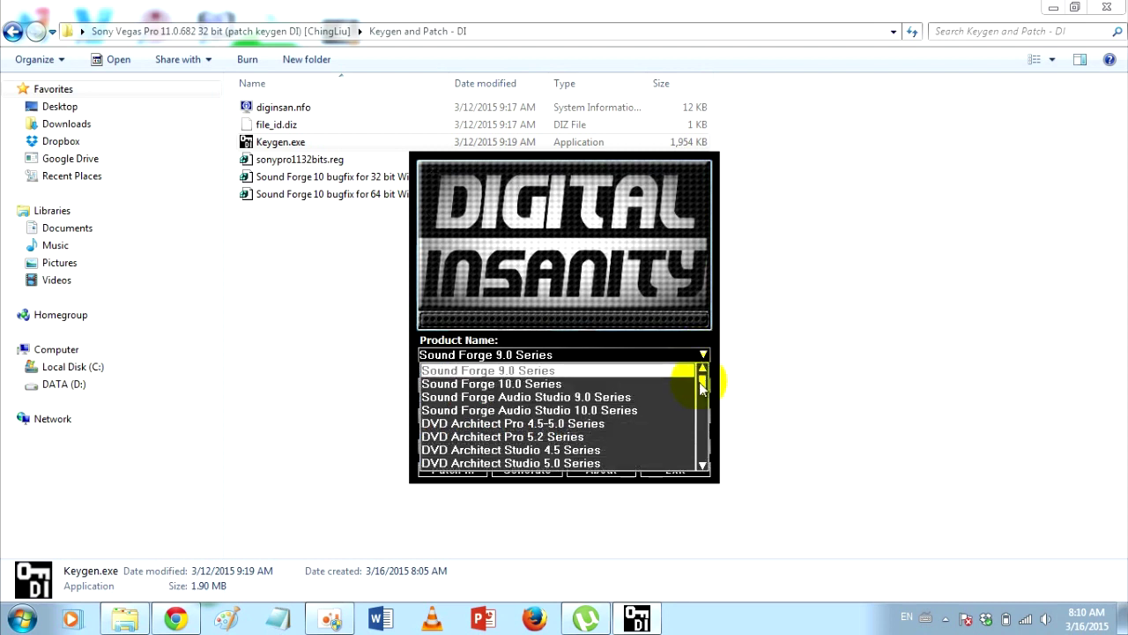
left_click_drag(699, 382, 703, 402)
scroll(702, 403, "down", 2)
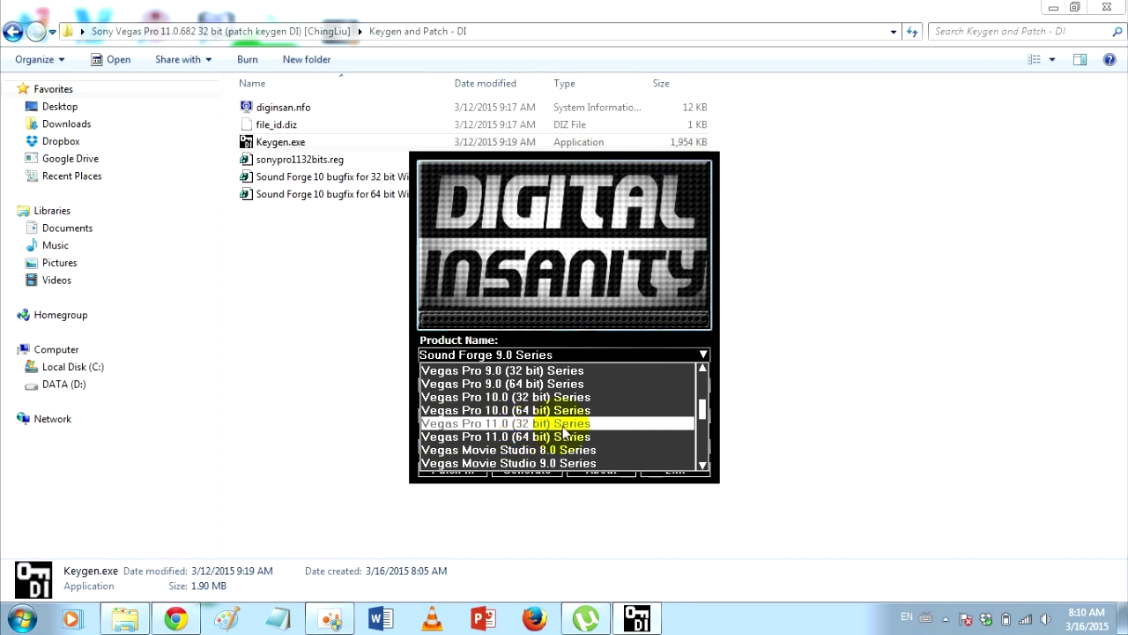
left_click(536, 424)
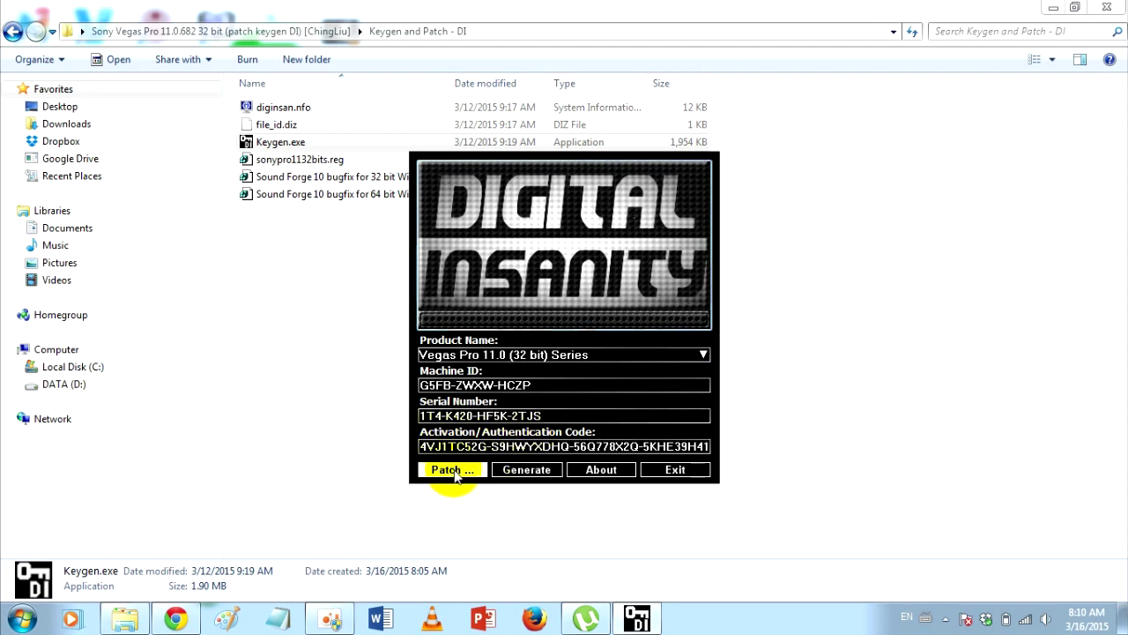
left_click(452, 470)
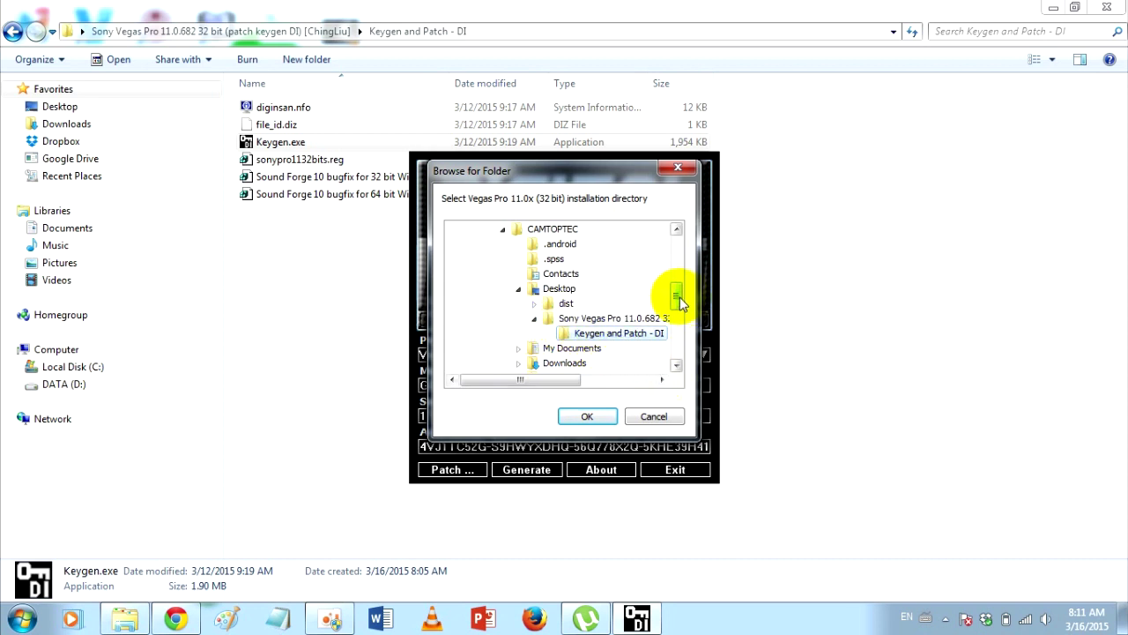
Set the patch directory to Program Files (x86)\Sony\Vegas Pro 11.0 and confirm it
left_click_drag(680, 303, 676, 282)
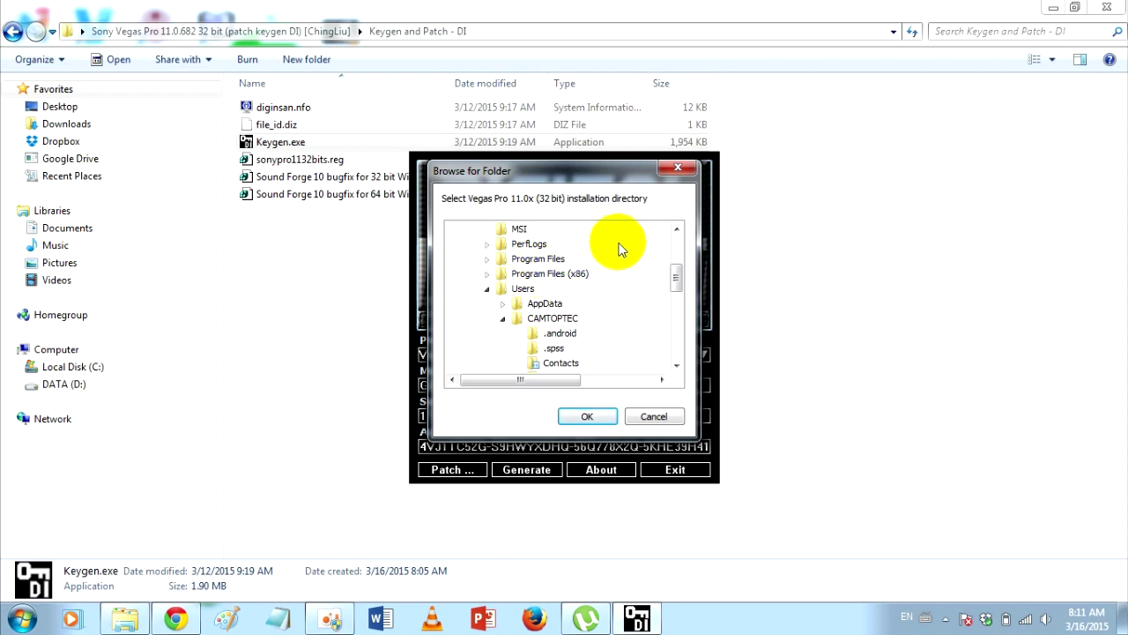
double_click(542, 274)
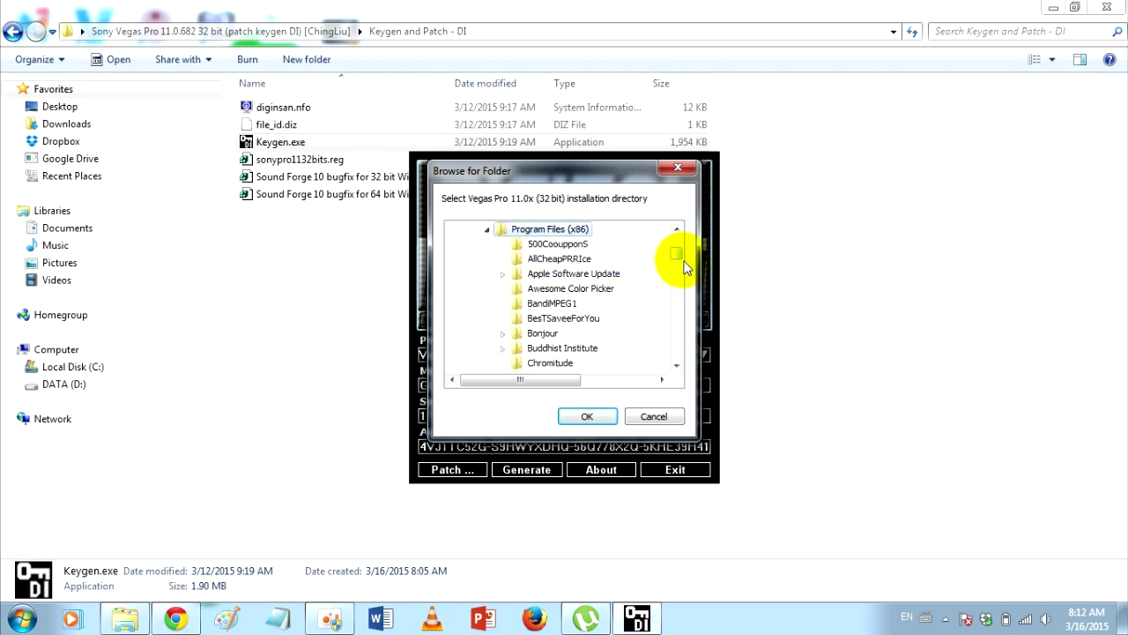
left_click_drag(679, 254, 679, 303)
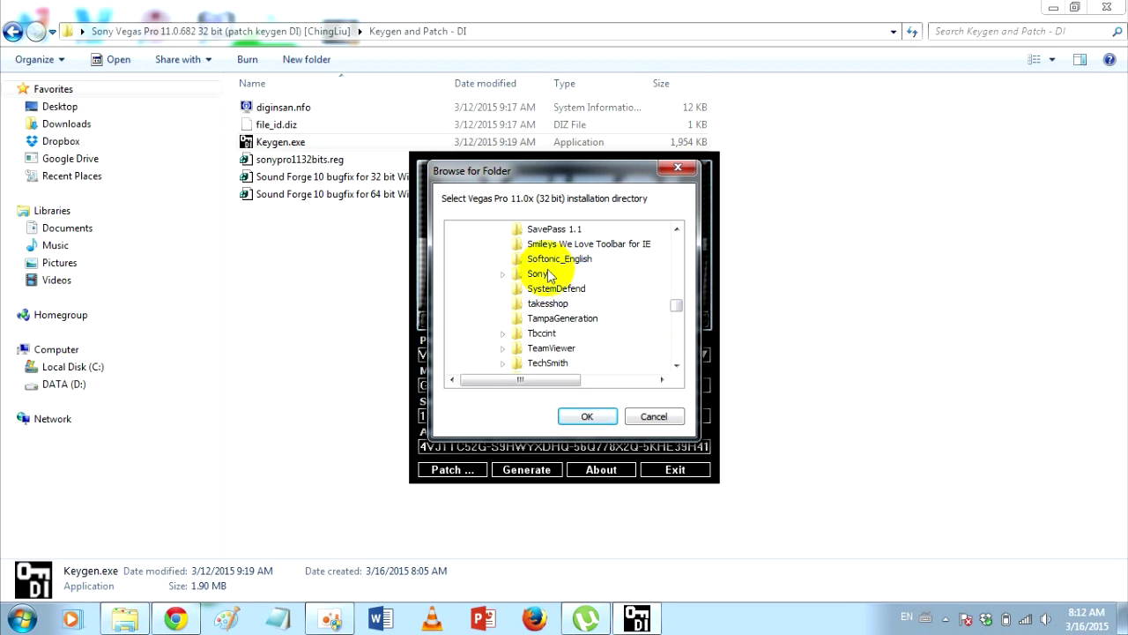
double_click(533, 277)
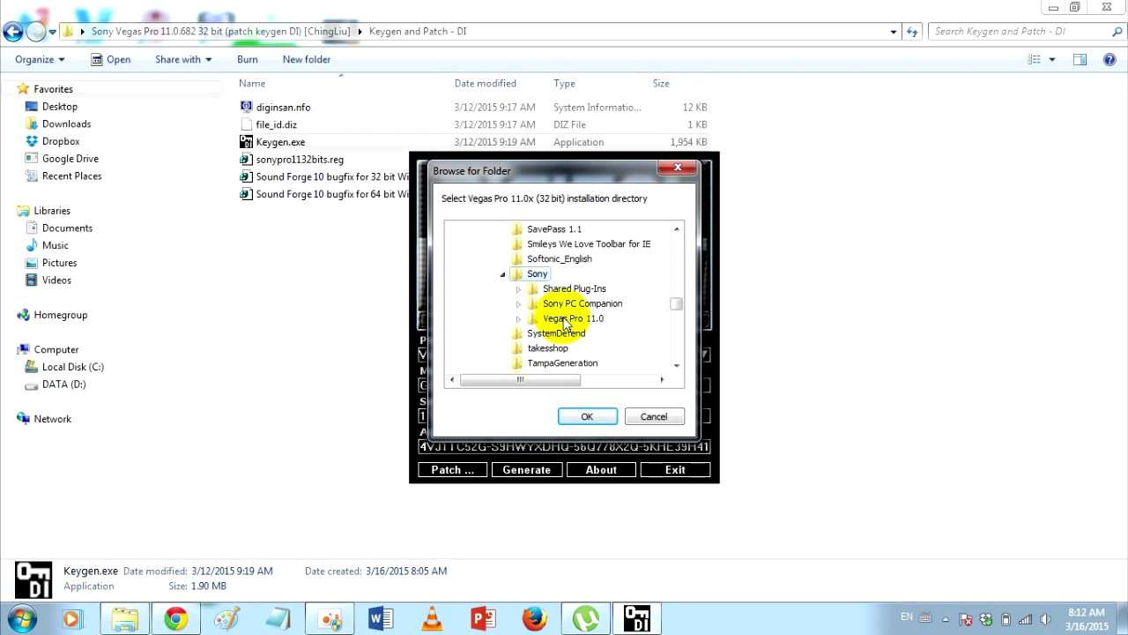
left_click(564, 320)
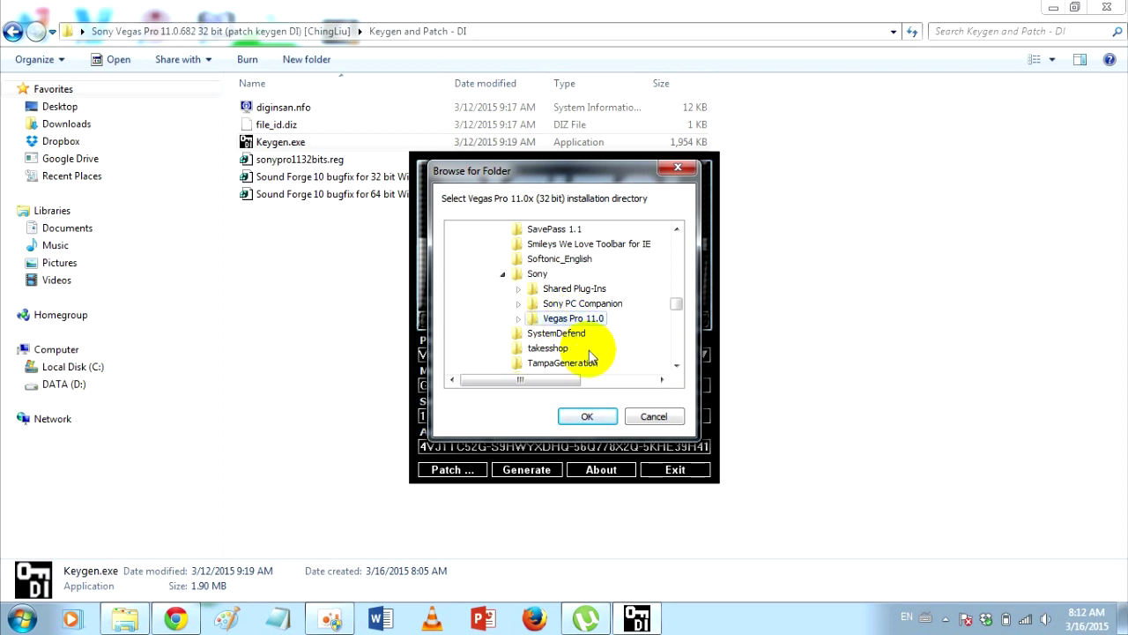
left_click(586, 416)
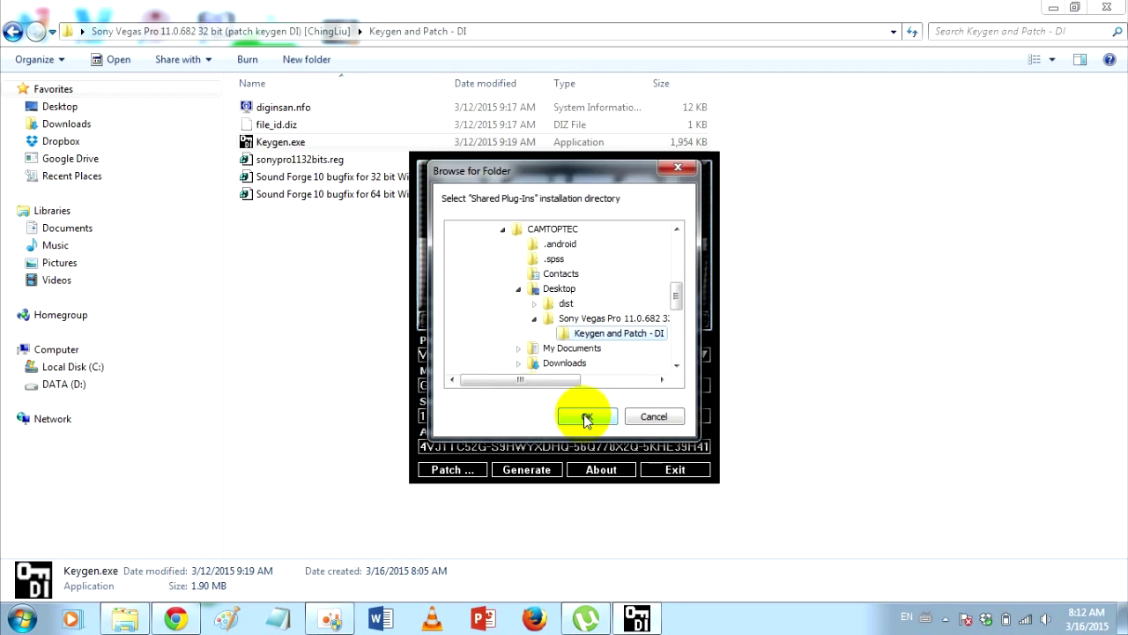
Answer the next folder request with Program Files (x86)\Sony\Vegas Pro 11.0 to run the patch
left_click_drag(675, 308, 676, 280)
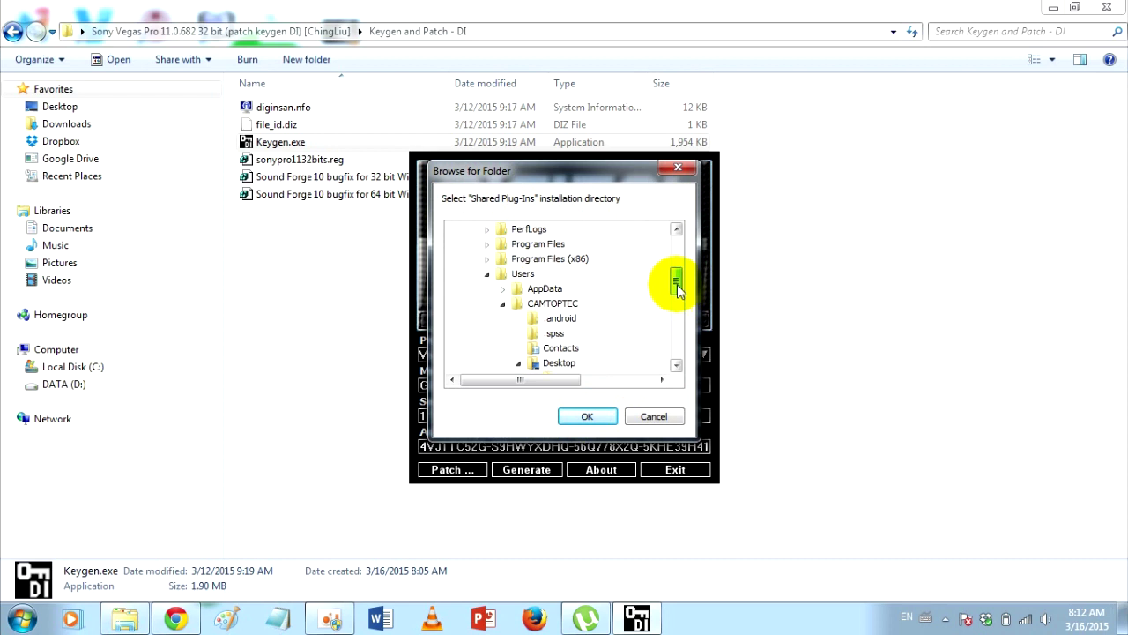
double_click(533, 259)
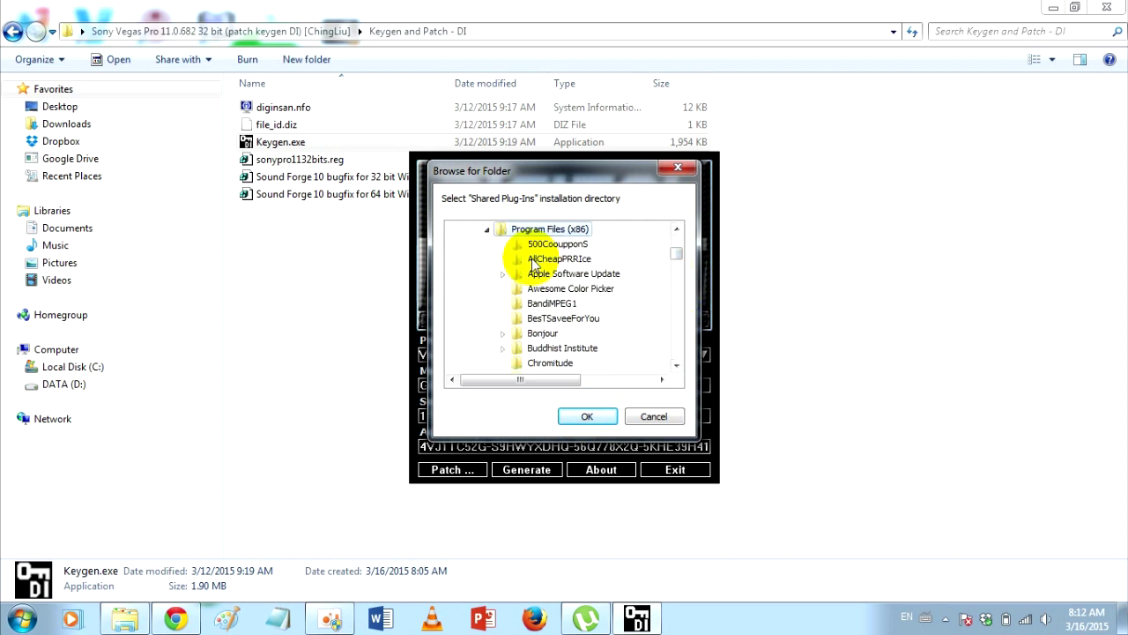
left_click_drag(676, 258, 679, 306)
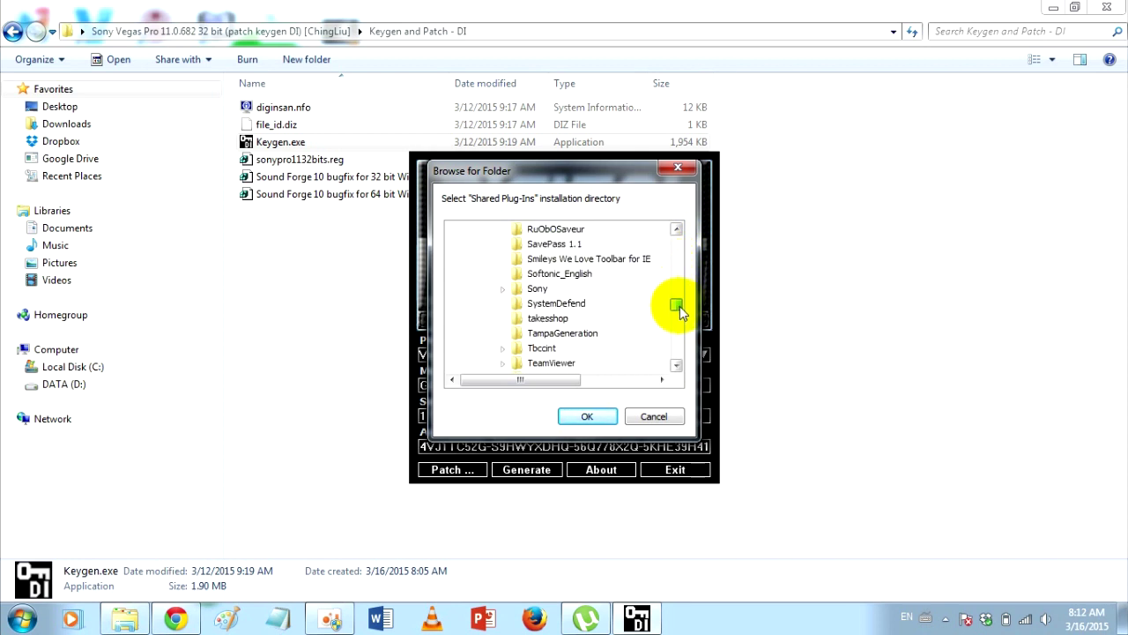
double_click(538, 291)
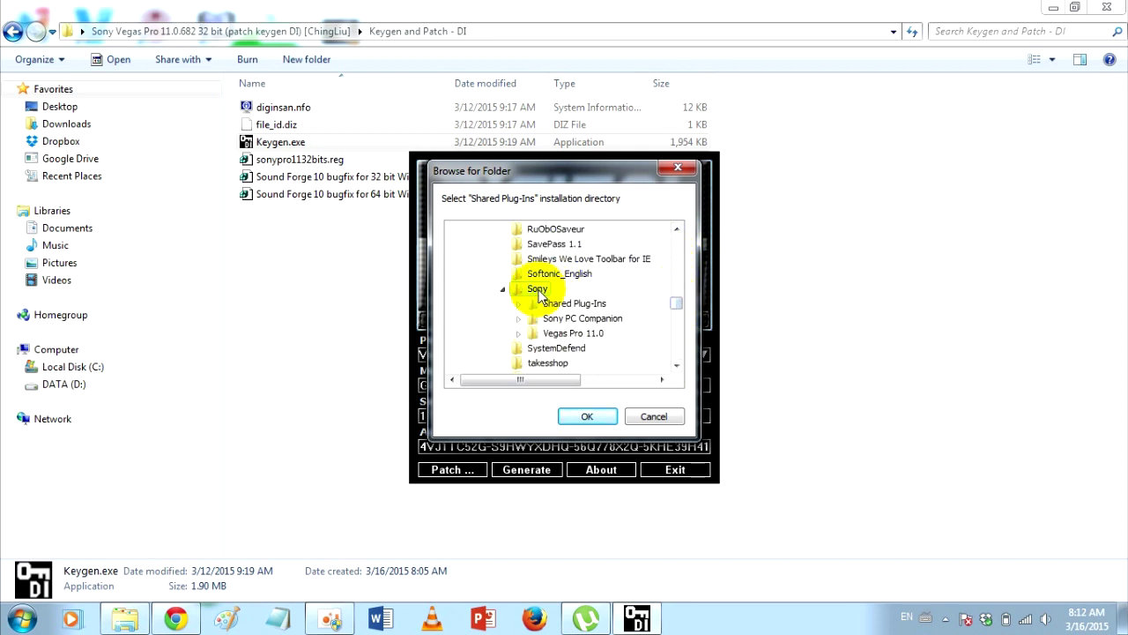
left_click(571, 337)
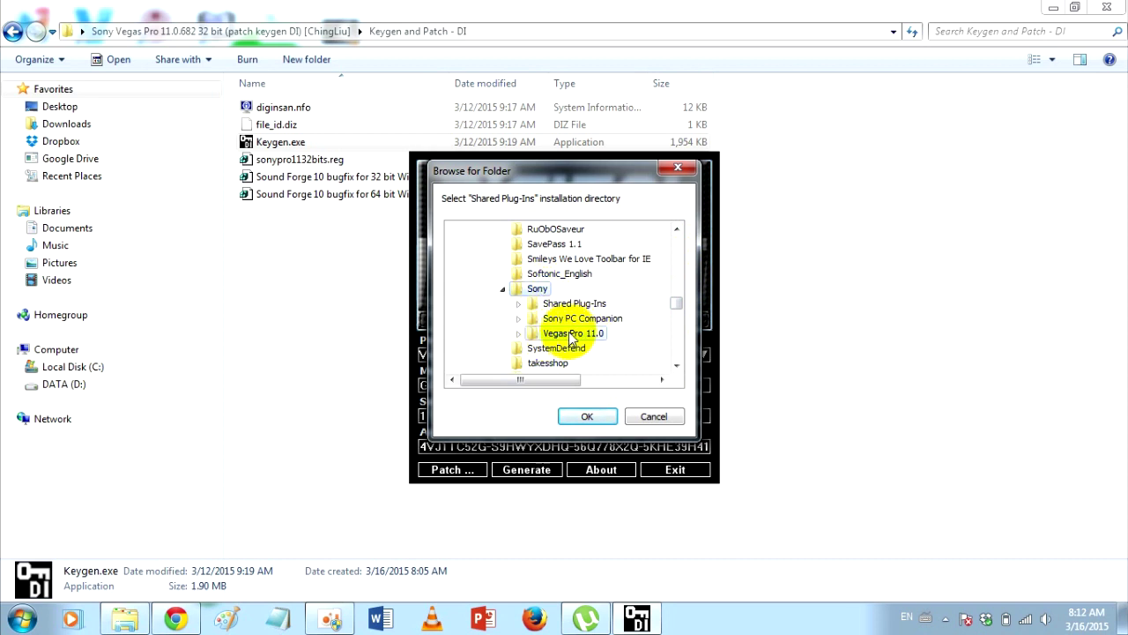
left_click(586, 417)
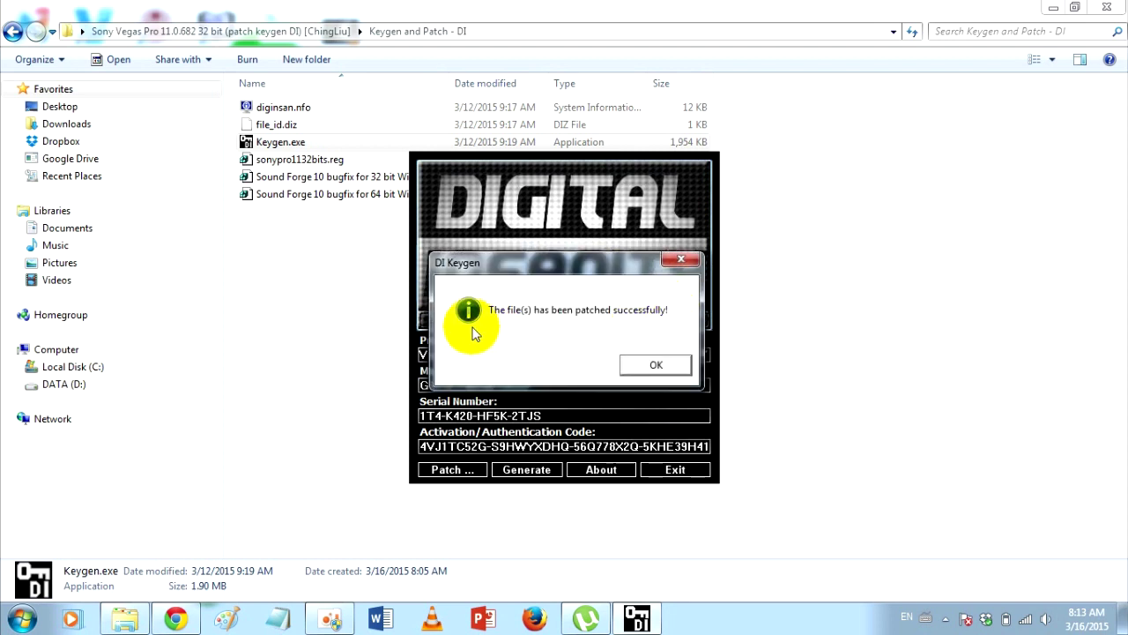
Close the patch success message and copy the full generated serial number
left_click(651, 368)
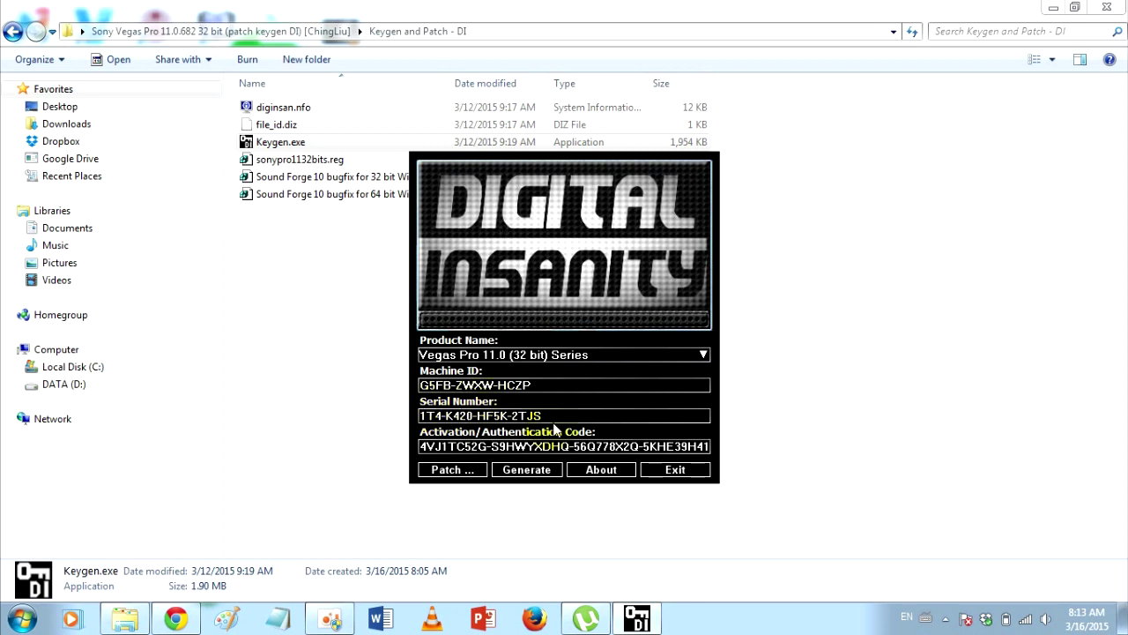
left_click_drag(527, 415, 396, 407)
right_click(454, 418)
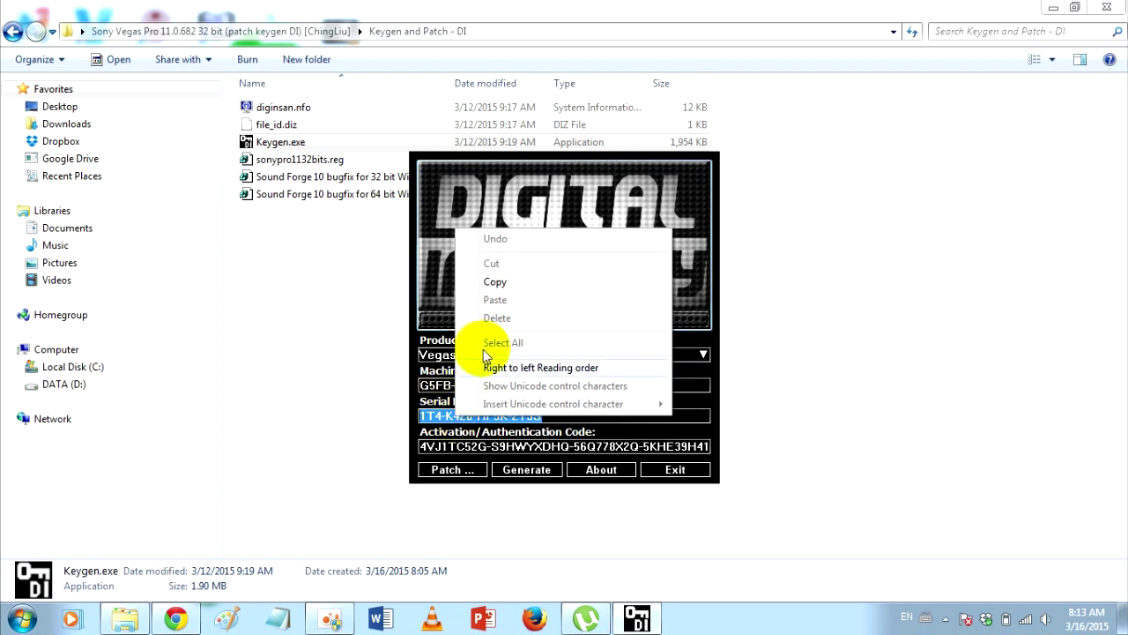
left_click(521, 280)
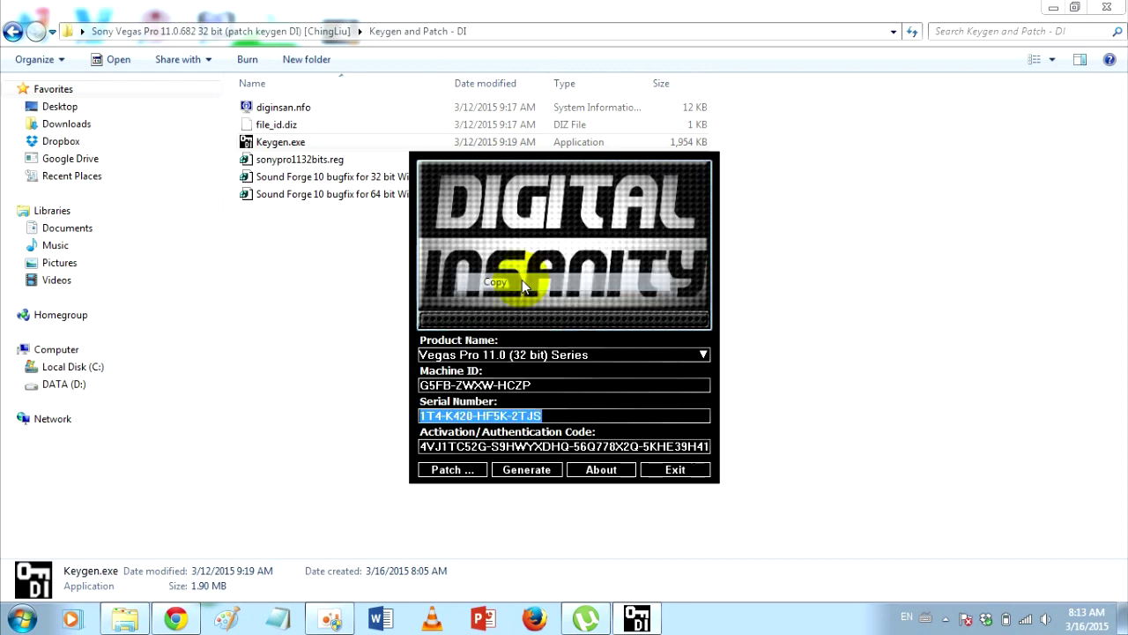
Paste the serial number into Notepad followed by a new line
left_click(282, 620)
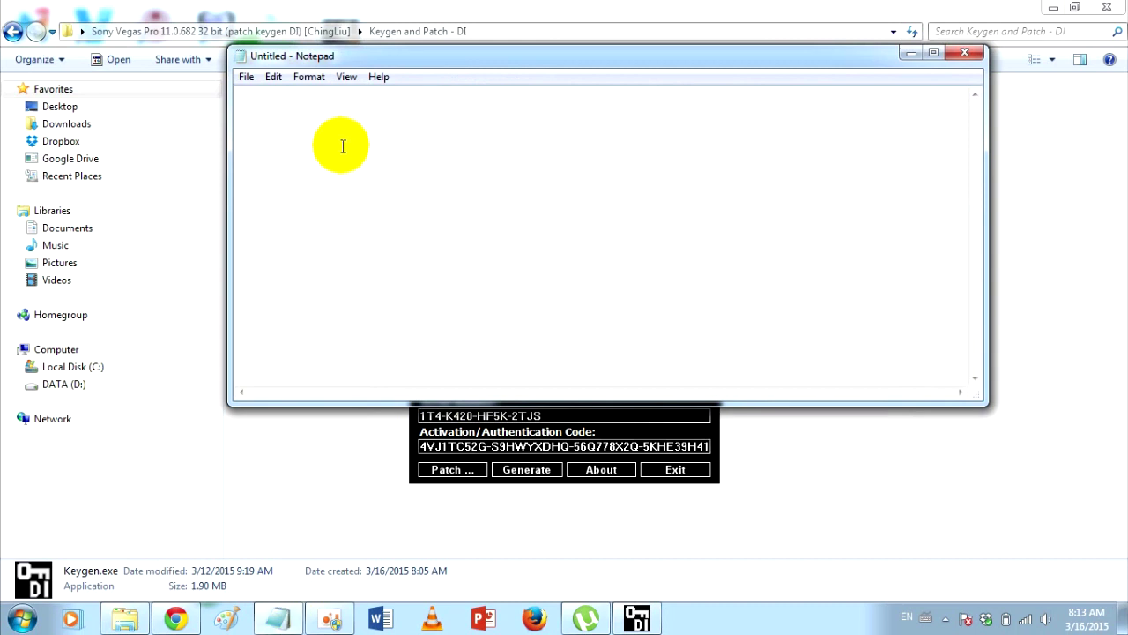
right_click(264, 109)
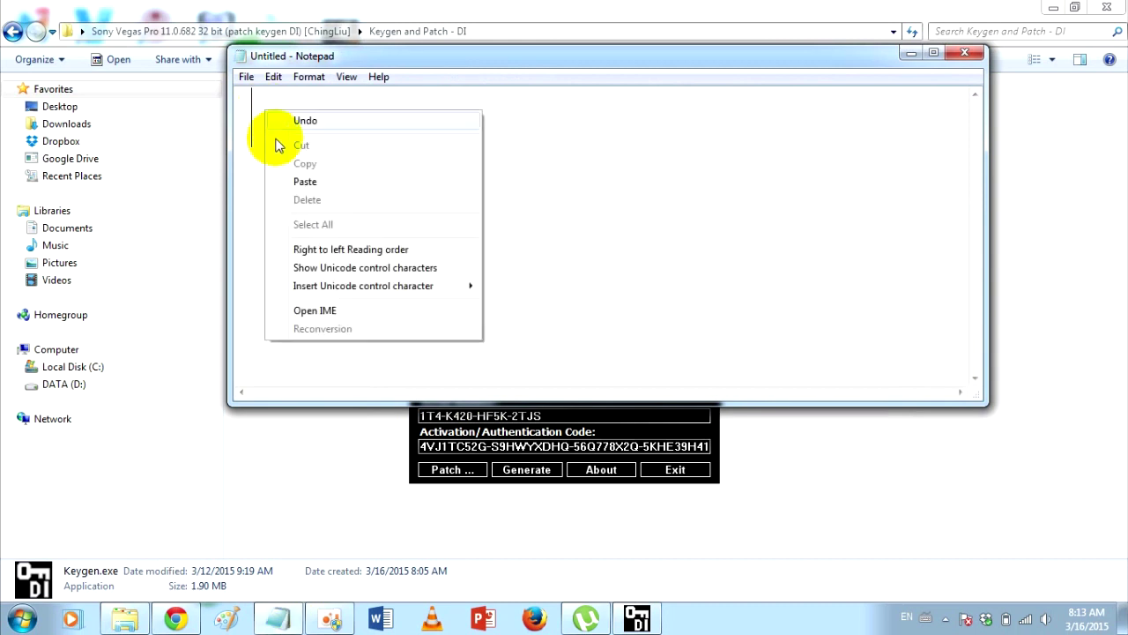
left_click(314, 181)
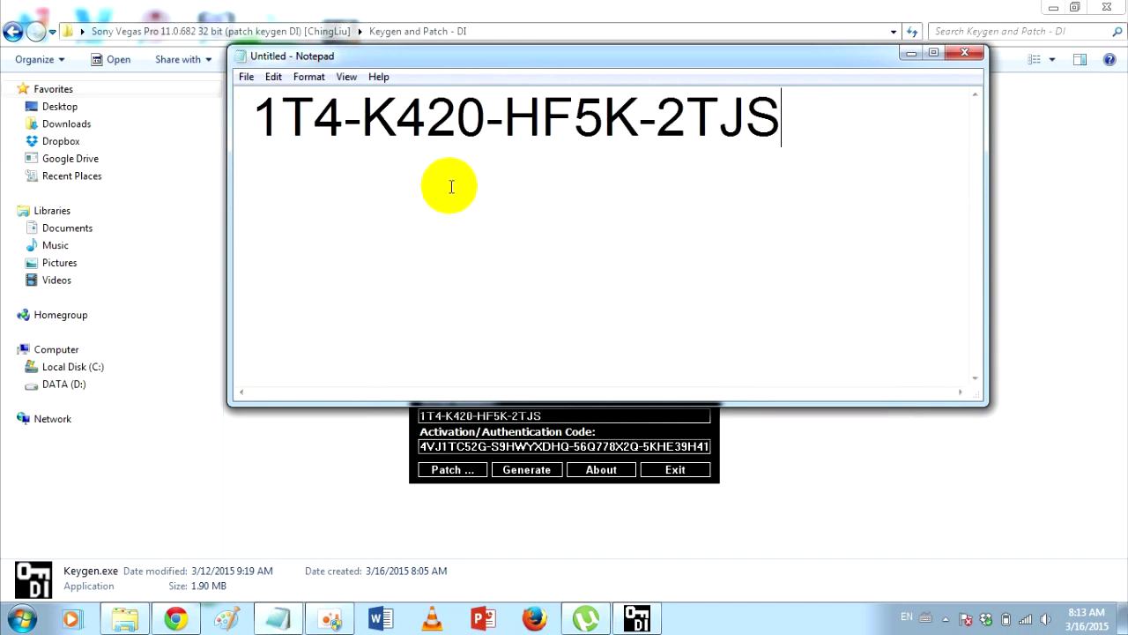
key("Return")
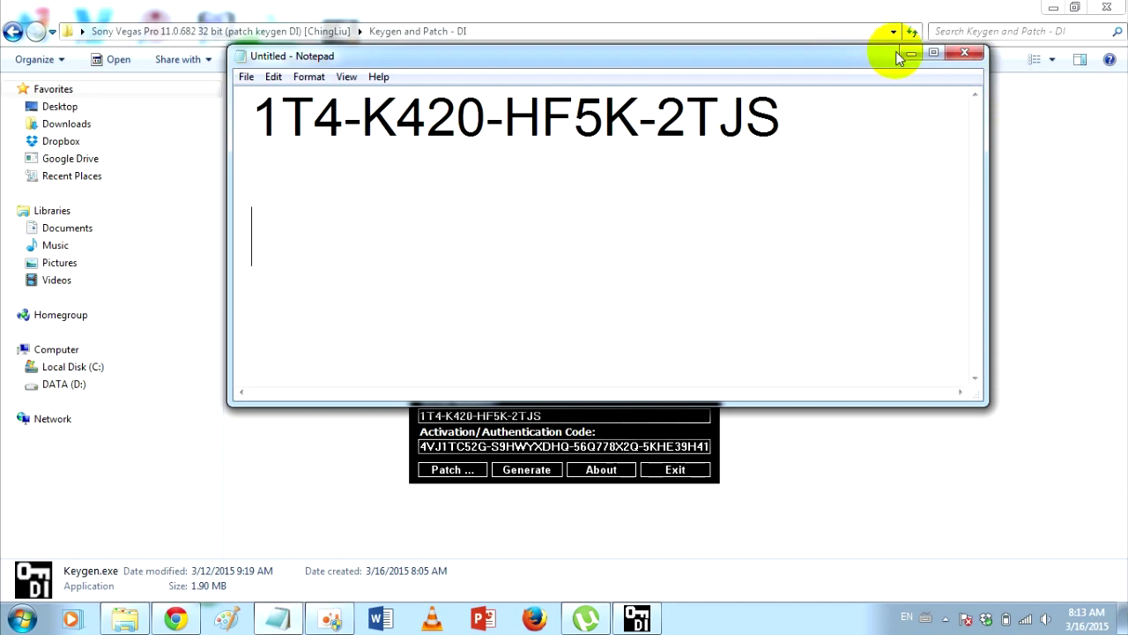
left_click(911, 53)
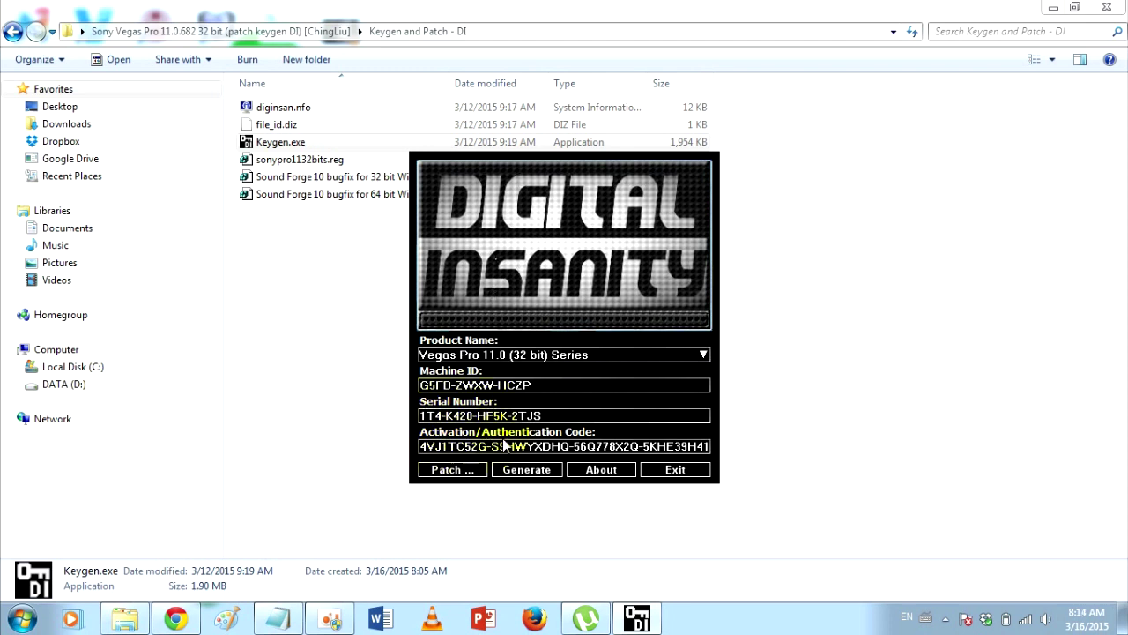
Copy the keygen's full activation code and paste it on Notepad's second line
left_click(417, 448)
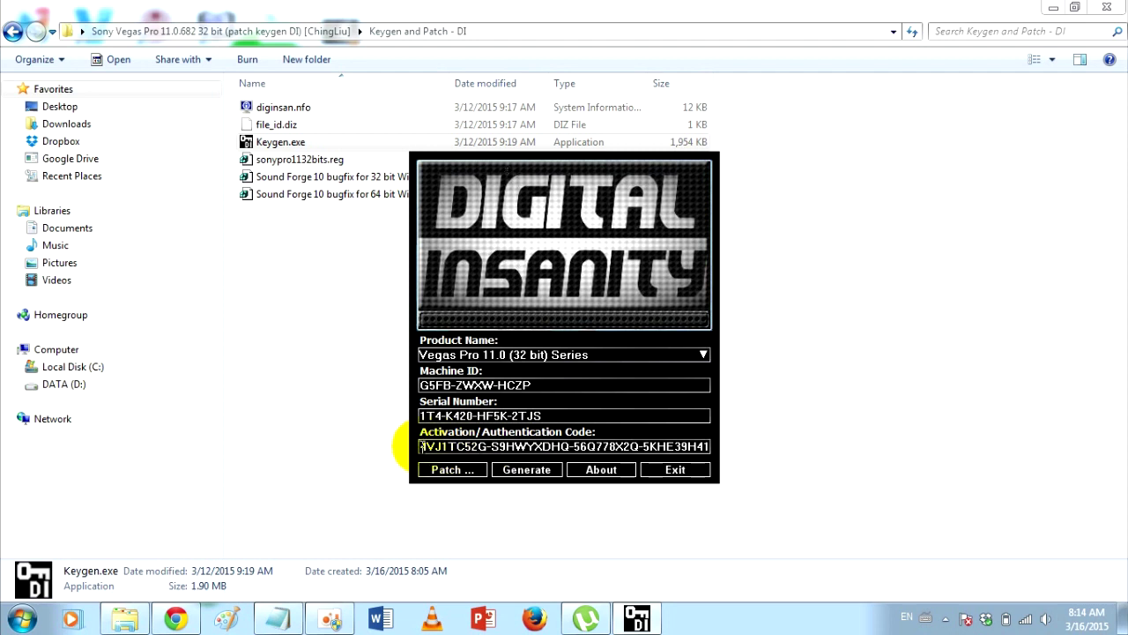
left_click_drag(419, 447, 787, 450)
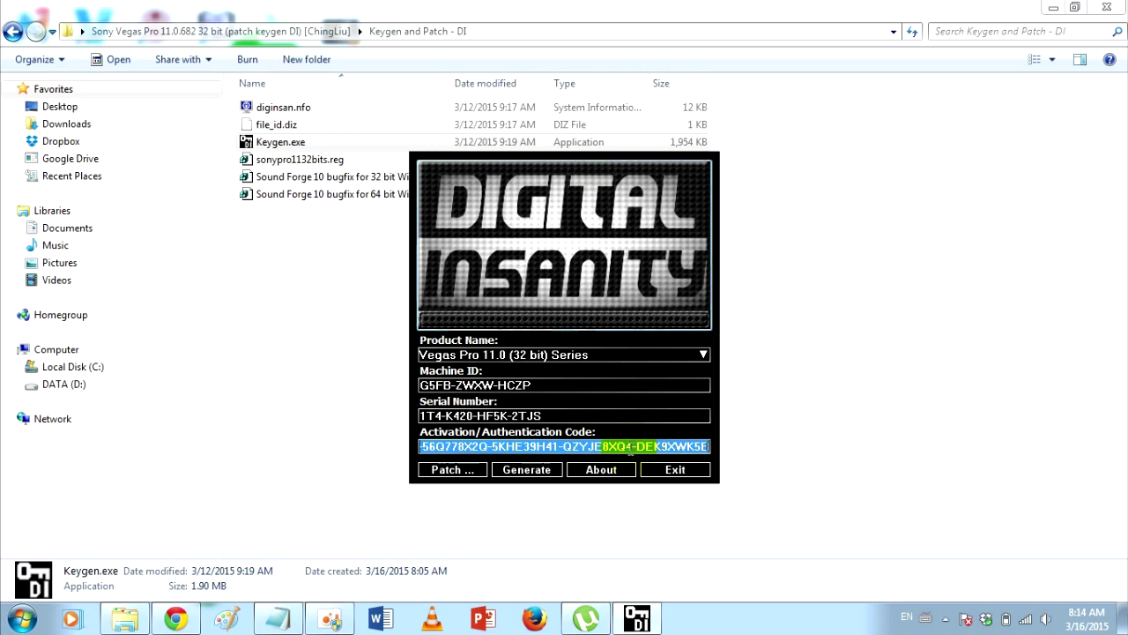
right_click(631, 447)
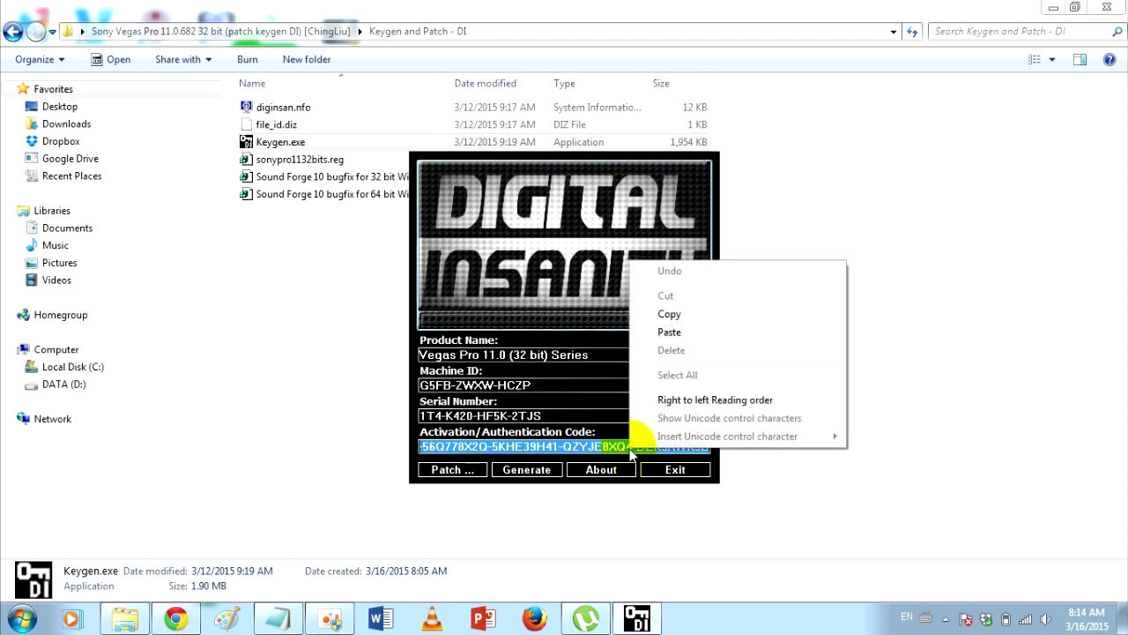
left_click(670, 323)
left_click(280, 619)
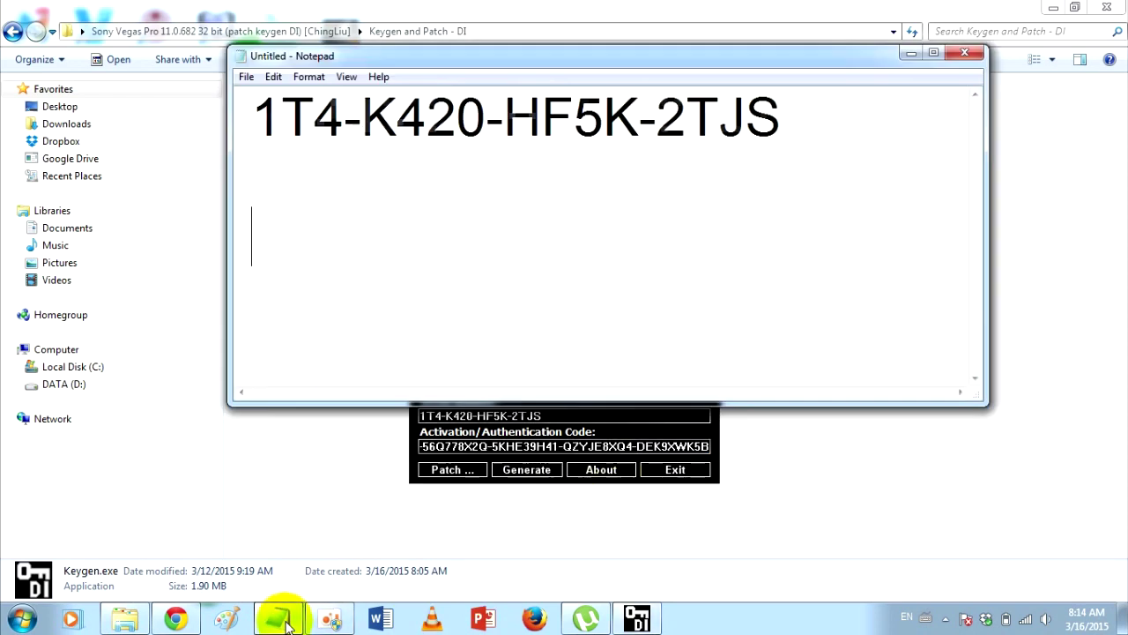
right_click(254, 243)
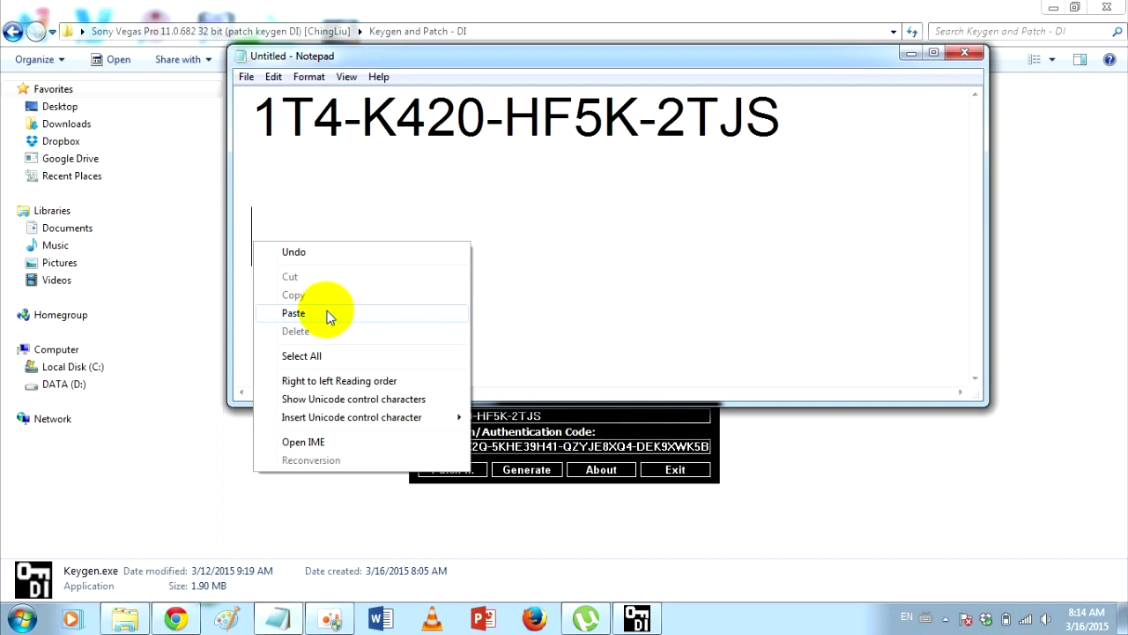
left_click(293, 313)
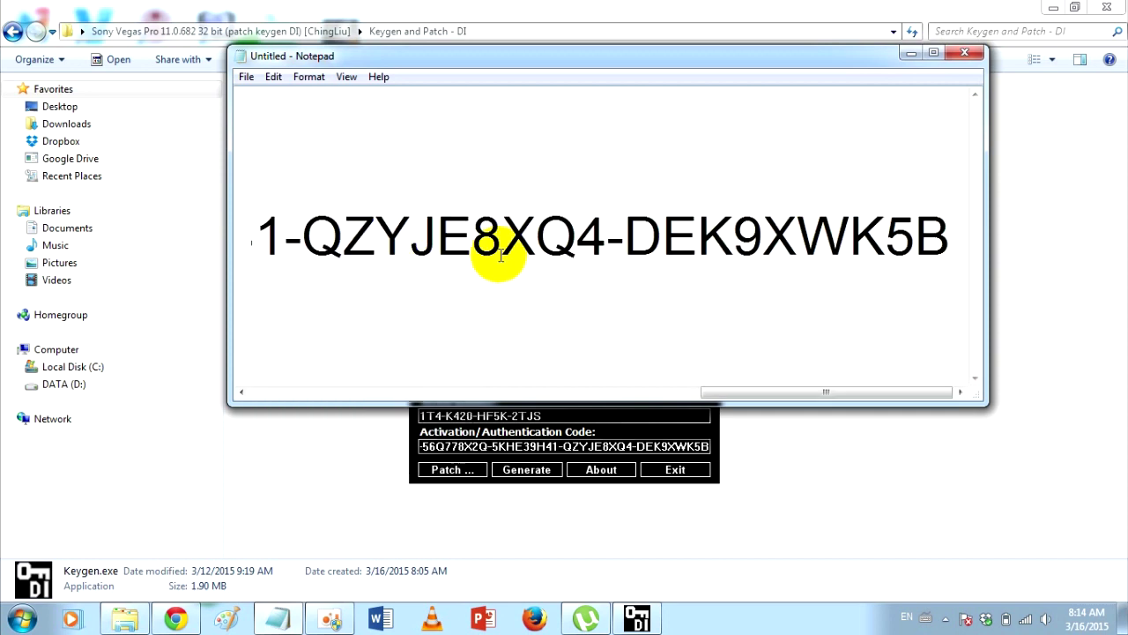
Set all Notepad text to 14-point Arial, then minimize Notepad
key("ctrl+a")
left_click(308, 77)
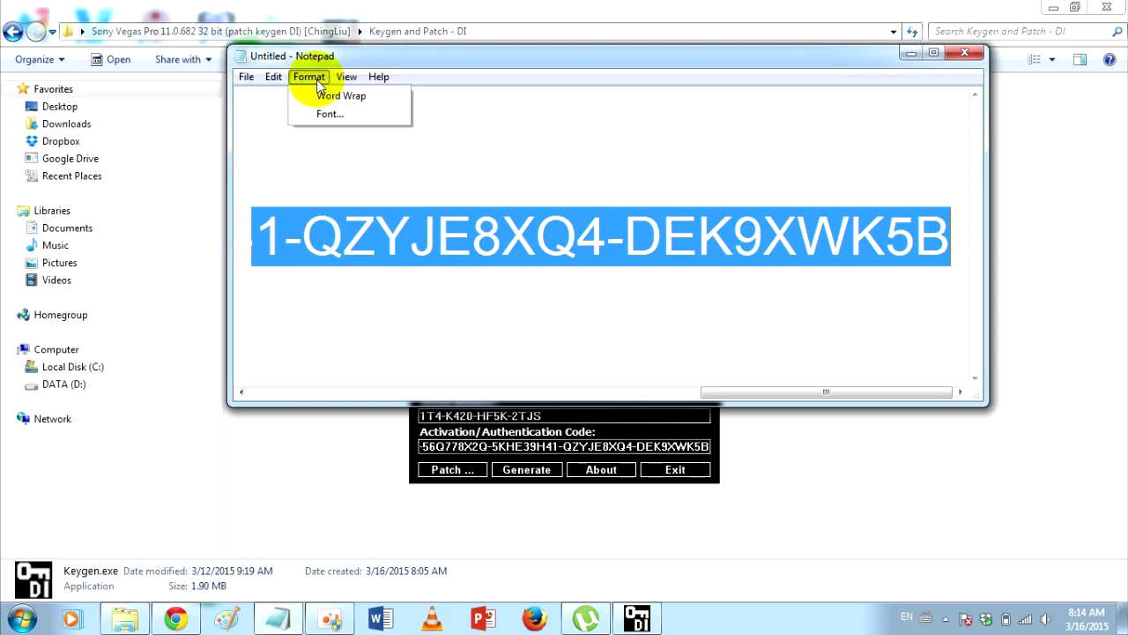
left_click(324, 116)
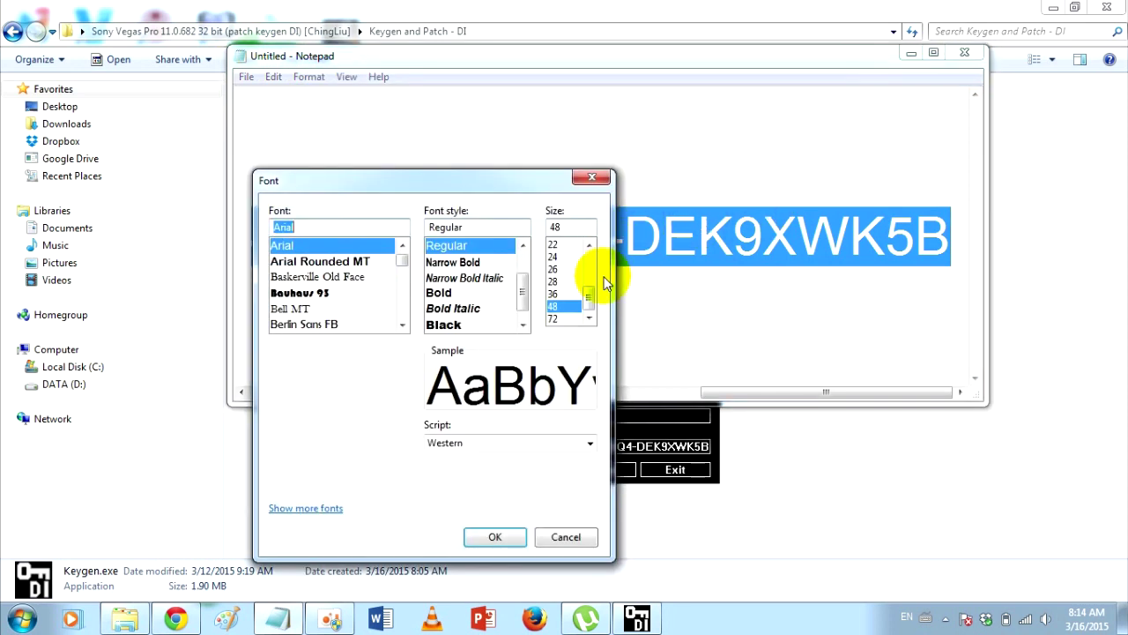
left_click_drag(590, 296, 589, 276)
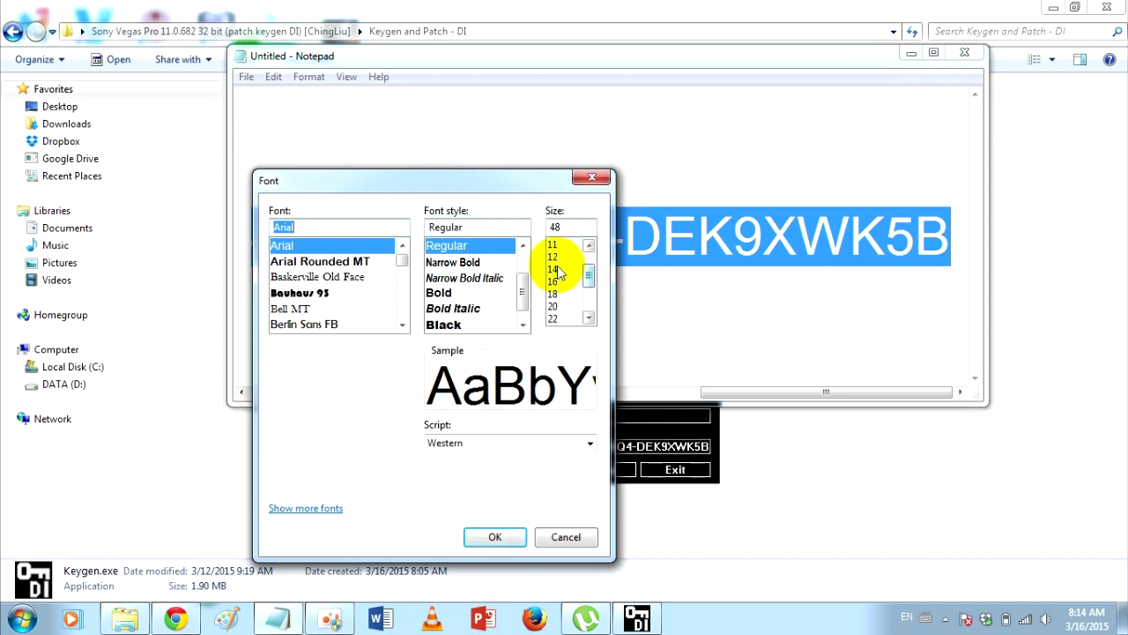
left_click(551, 269)
left_click(498, 535)
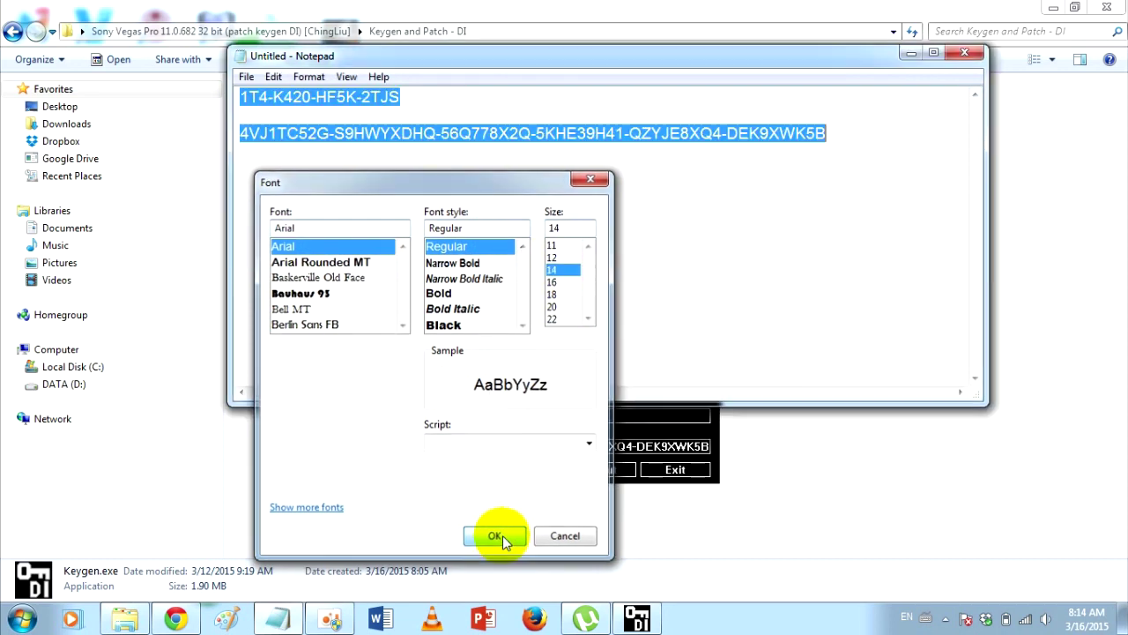
left_click(653, 233)
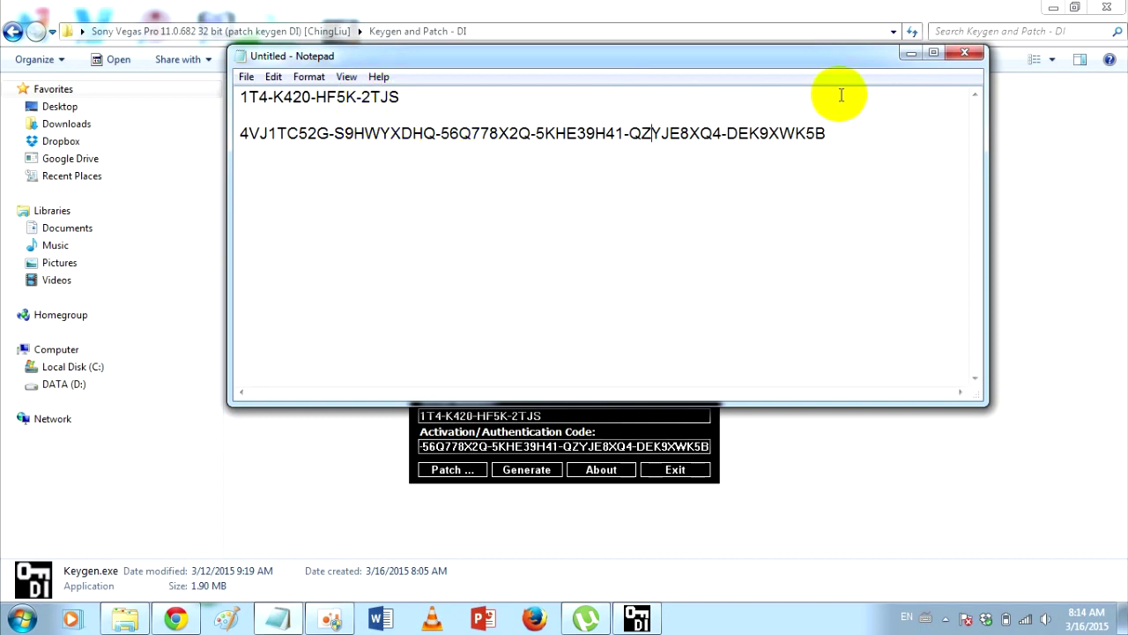
left_click(912, 58)
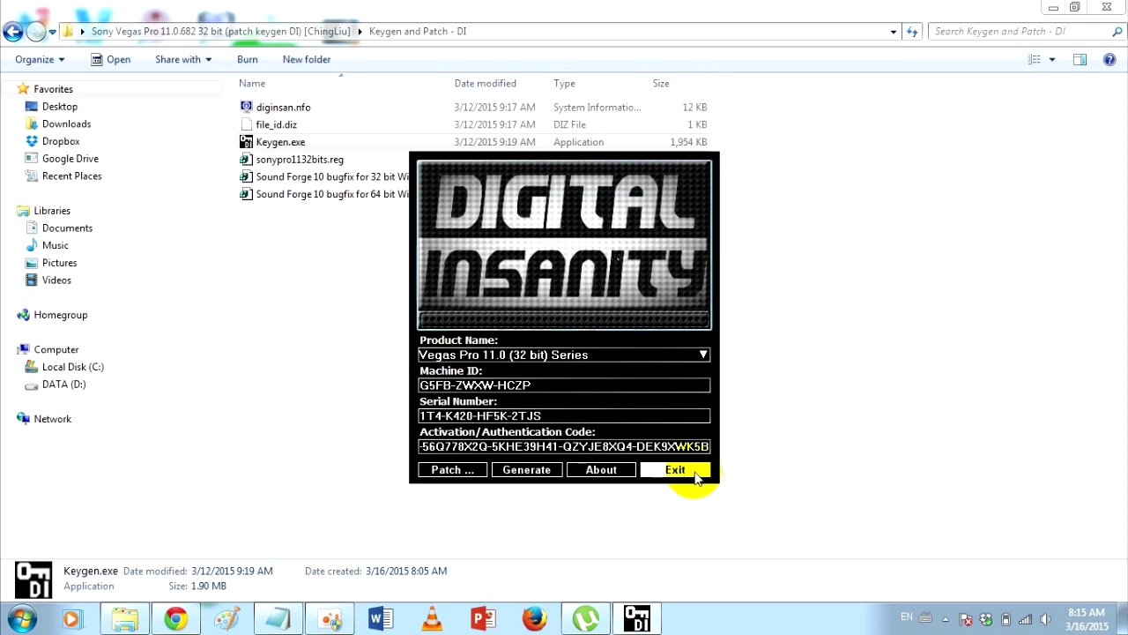
Close the keygen, launch Vegas Pro 11.0 from the desktop, and continue registration
left_click(695, 474)
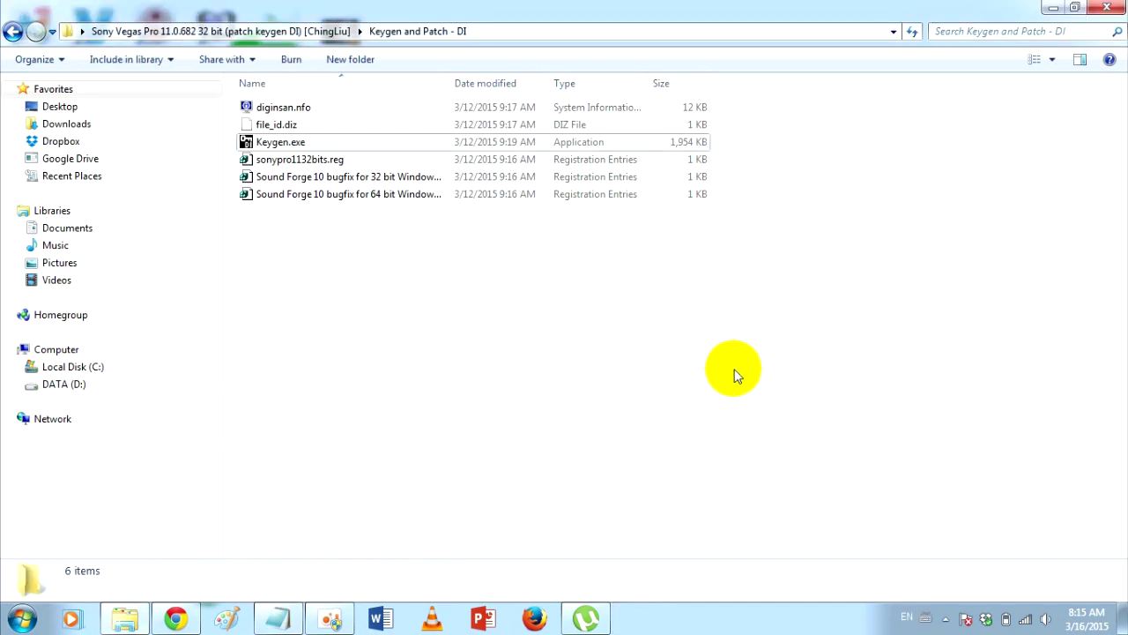
left_click(1052, 8)
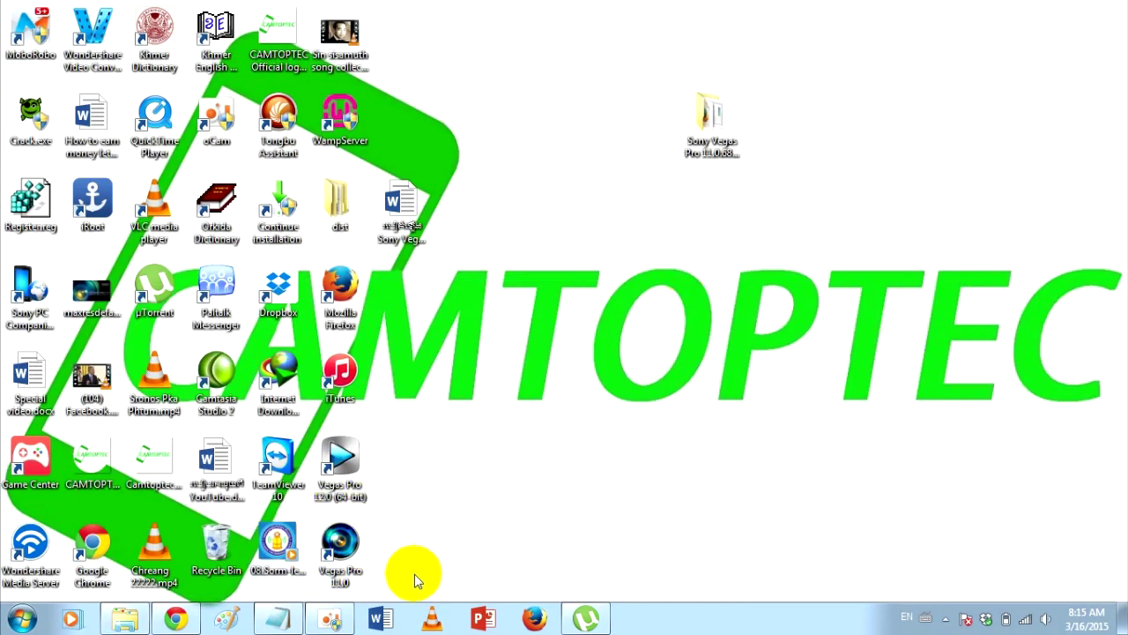
double_click(354, 550)
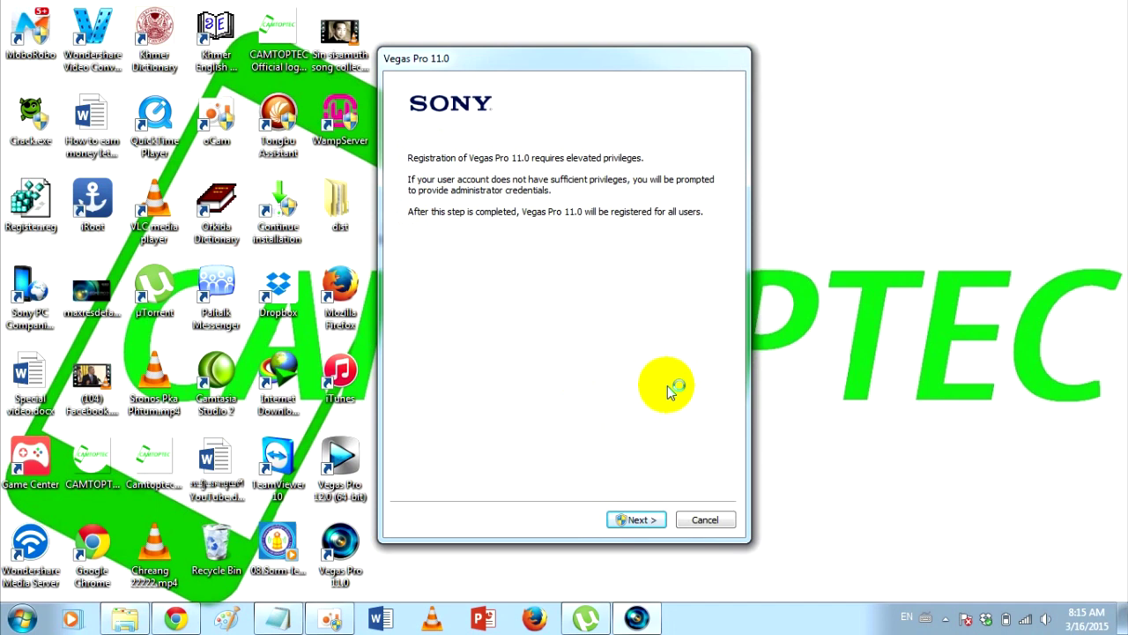
left_click(660, 517)
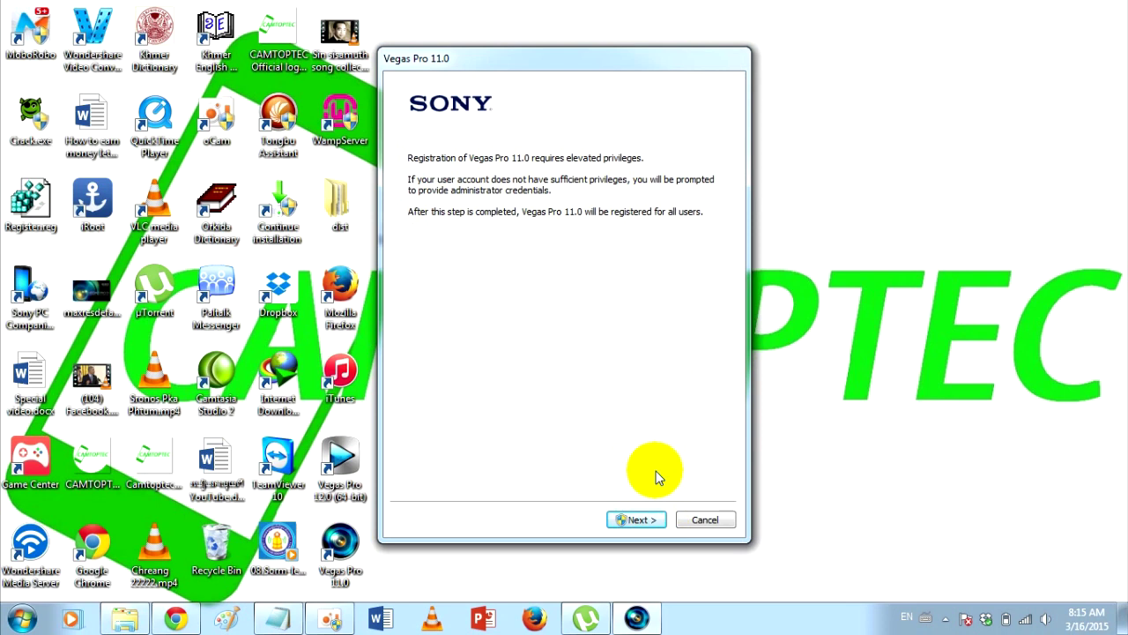
Copy the serial line from Notepad into the Vegas Pro serial field and submit it
left_click(635, 519)
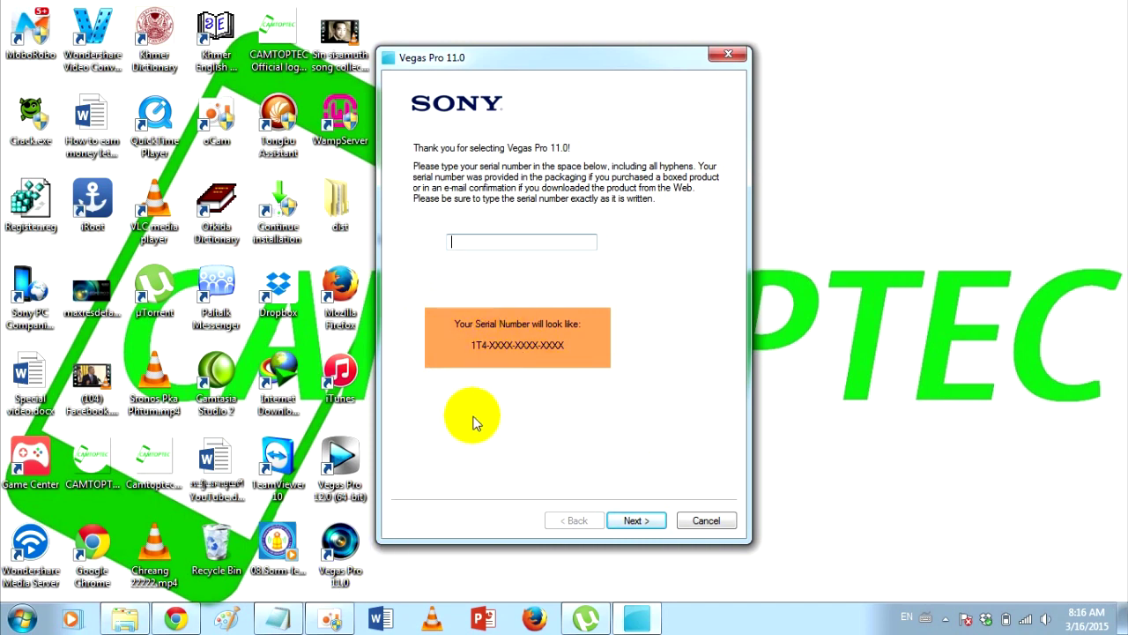
left_click(278, 619)
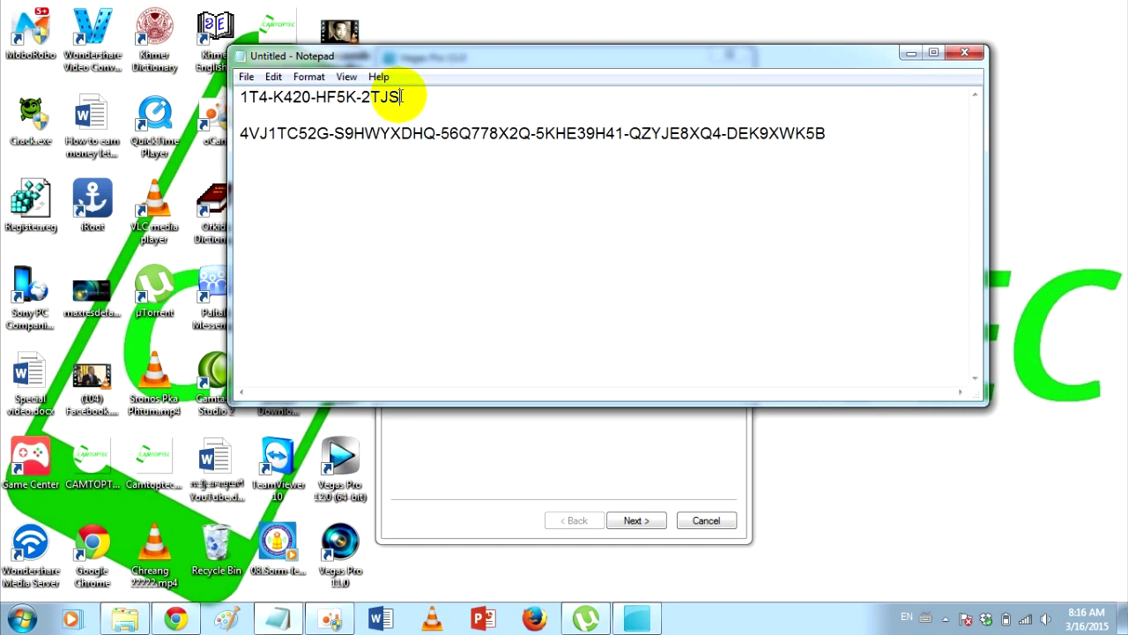
left_click_drag(402, 97, 240, 97)
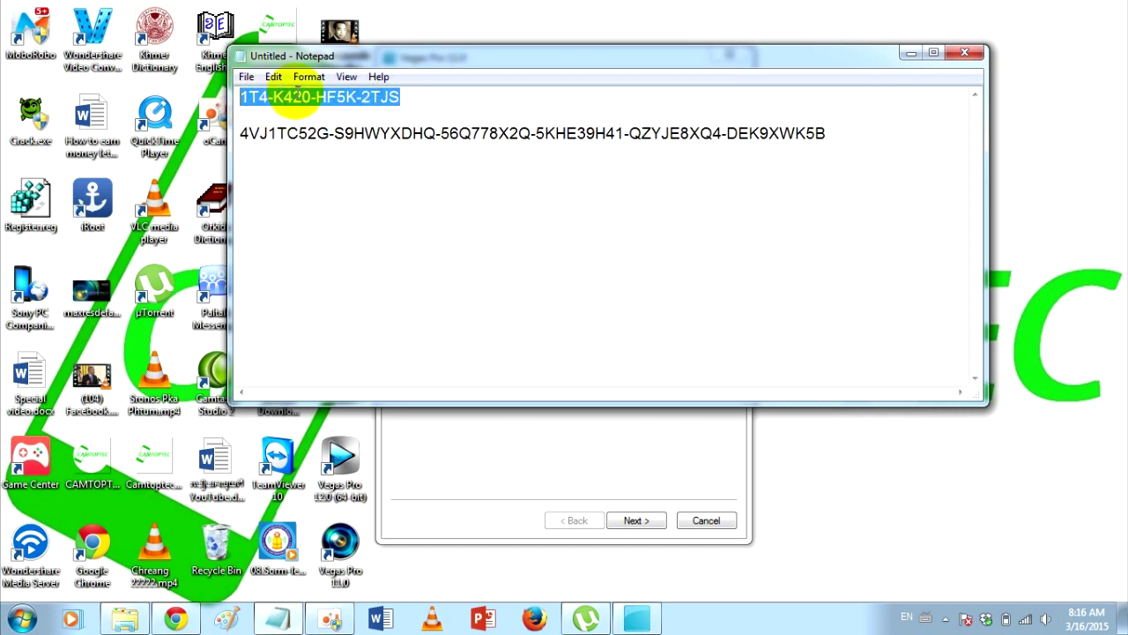
right_click(301, 95)
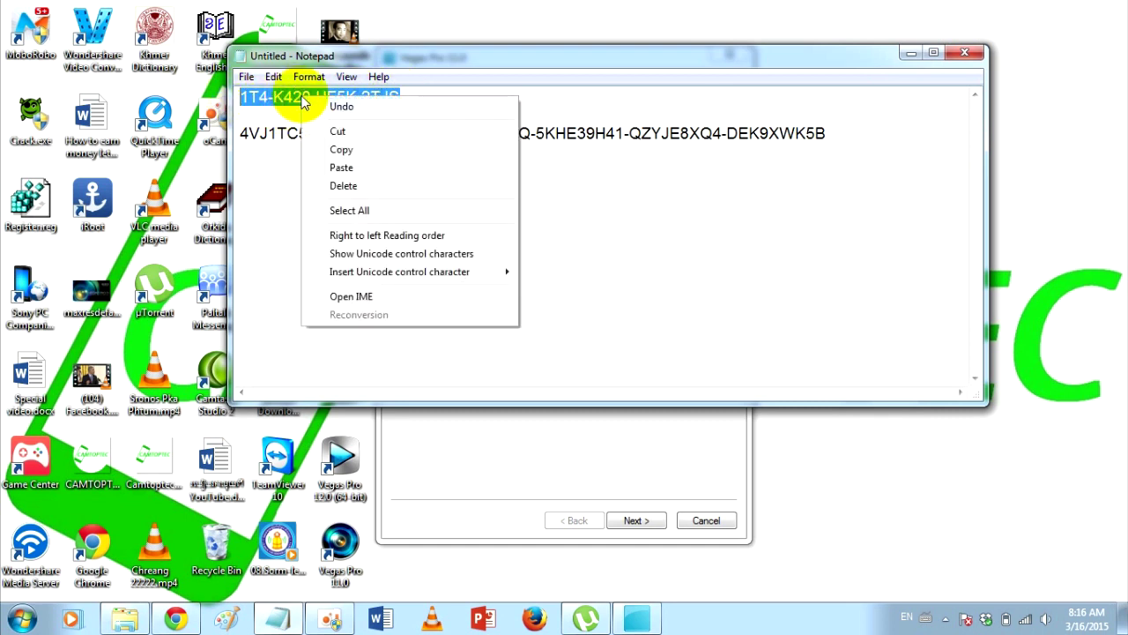
left_click(341, 150)
left_click(911, 55)
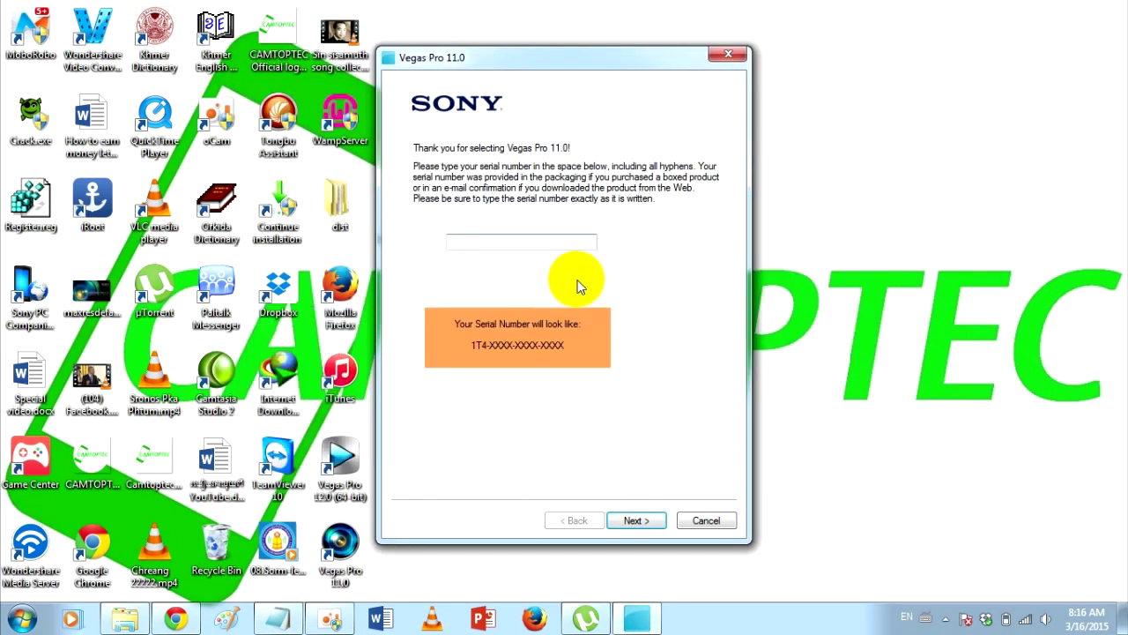
right_click(523, 240)
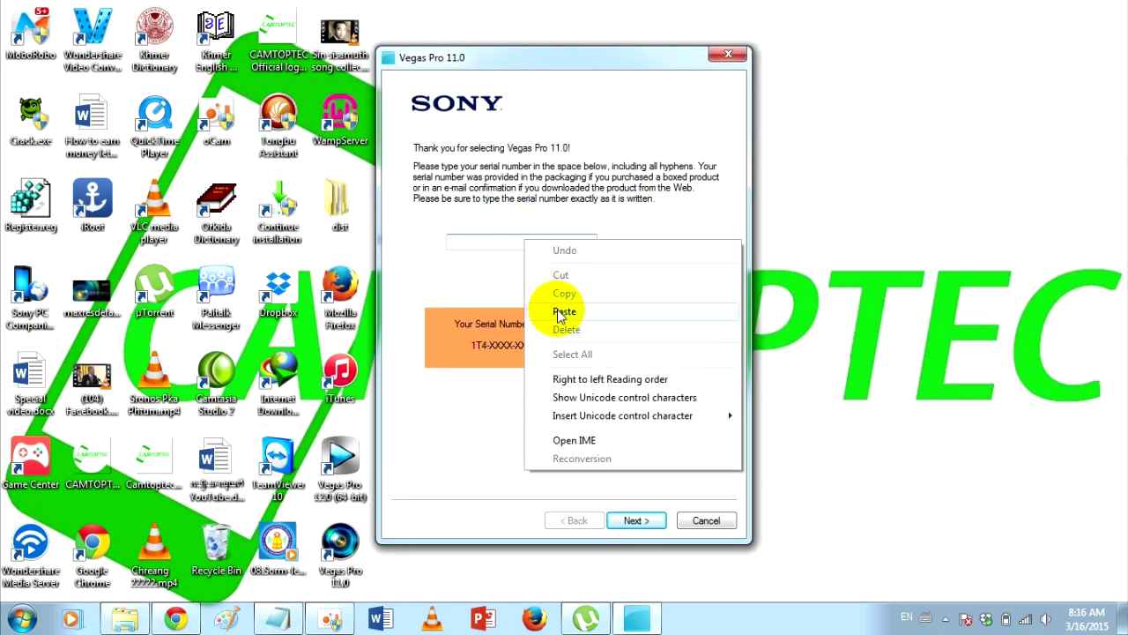
left_click(560, 312)
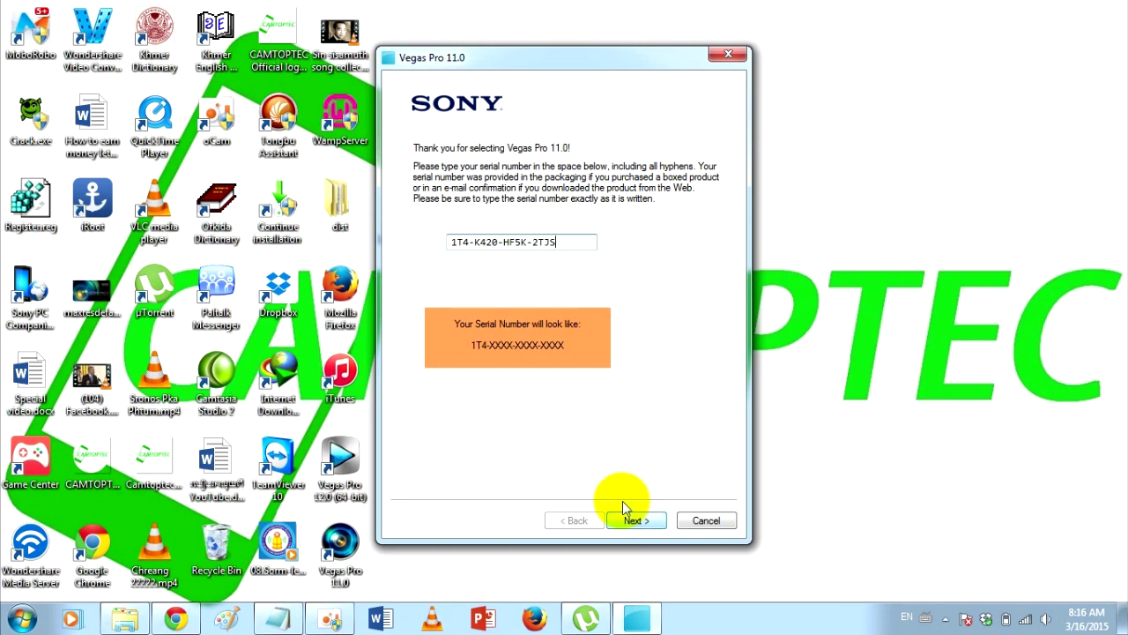
left_click(638, 521)
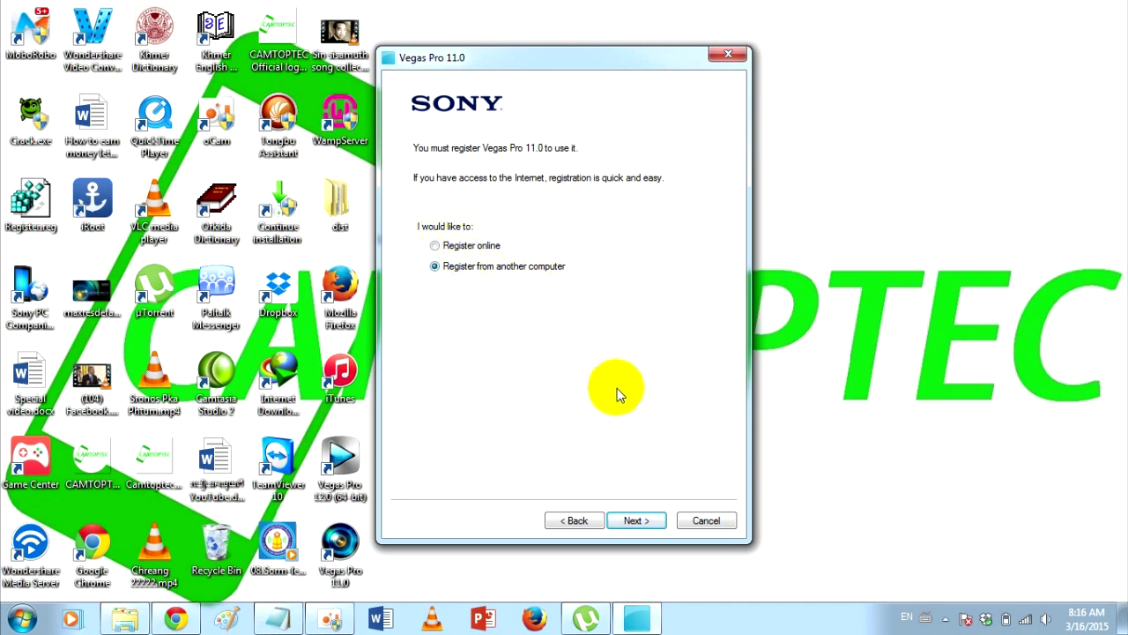
Advance to the registration form and enter the first and last name
left_click(636, 521)
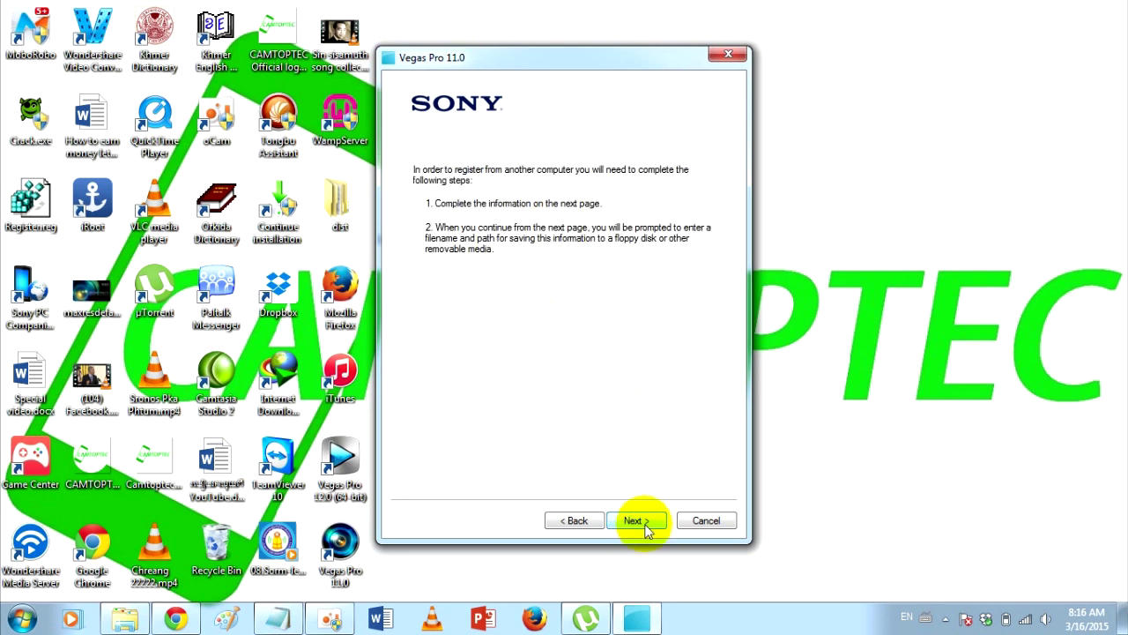
left_click(637, 521)
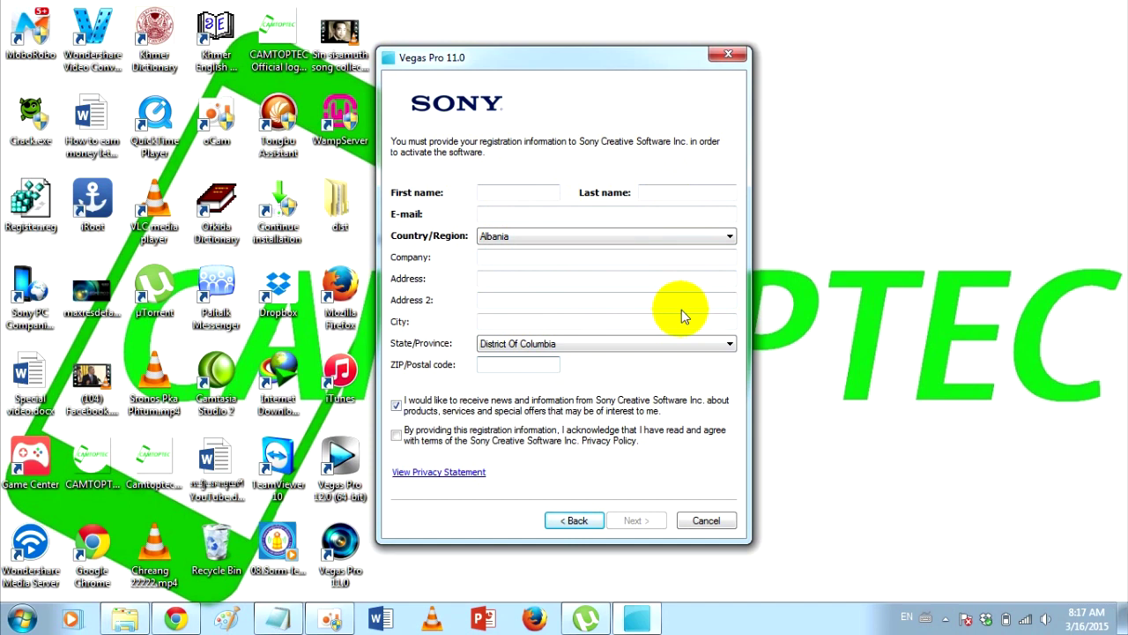
left_click(502, 191)
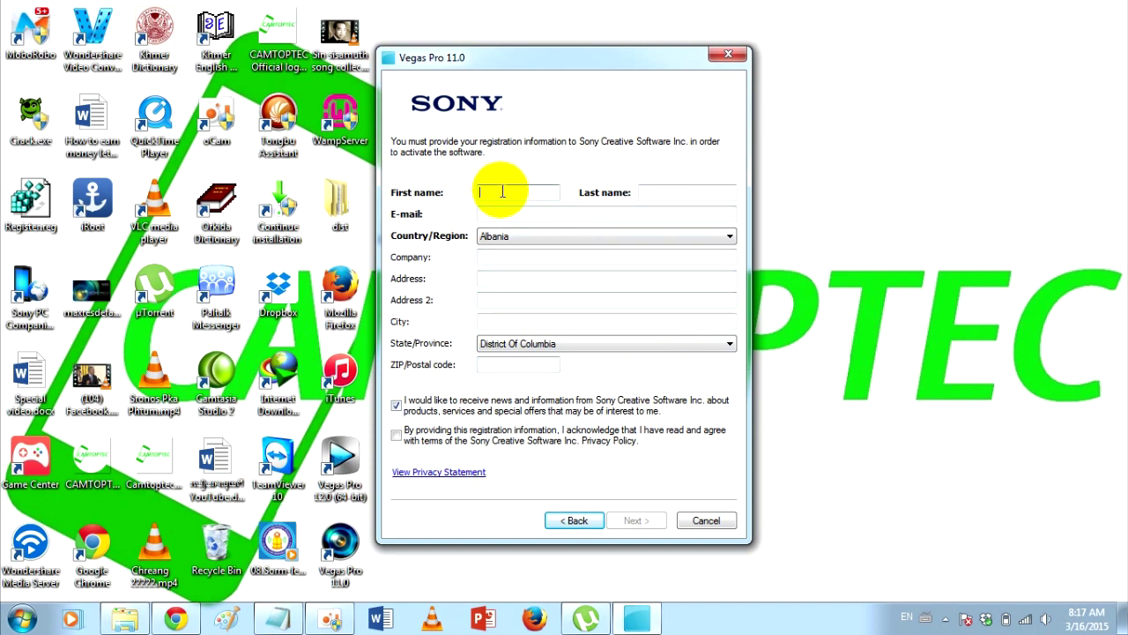
type("Camtoptecs")
left_click(663, 192)
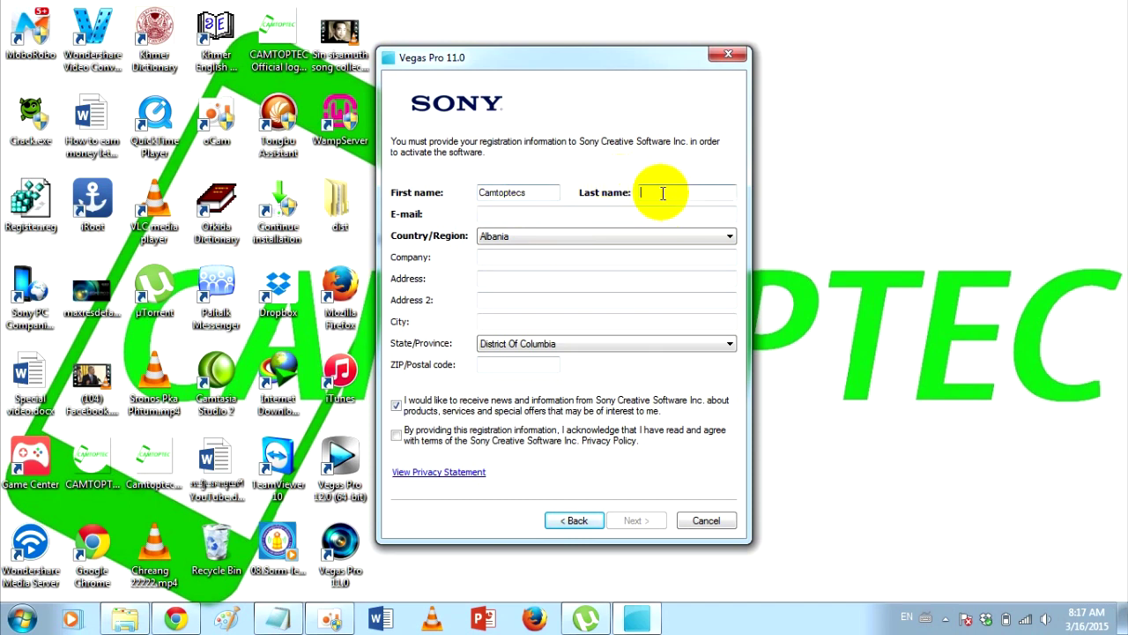
type("Smartphones")
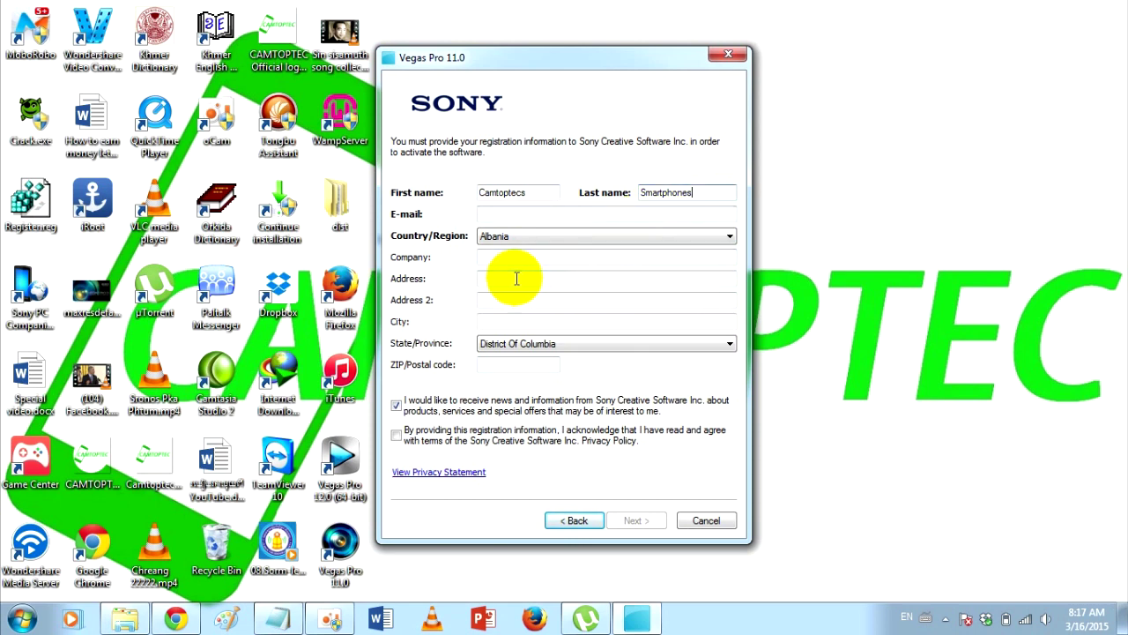
Fill in the registrant's e-mail address and company name
left_click(508, 214)
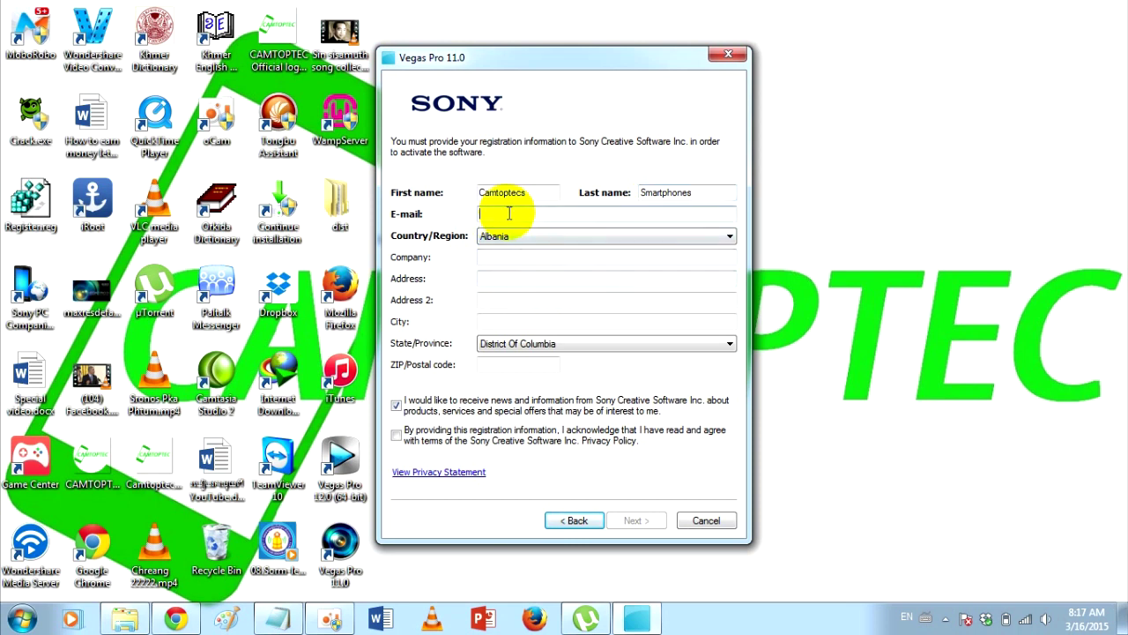
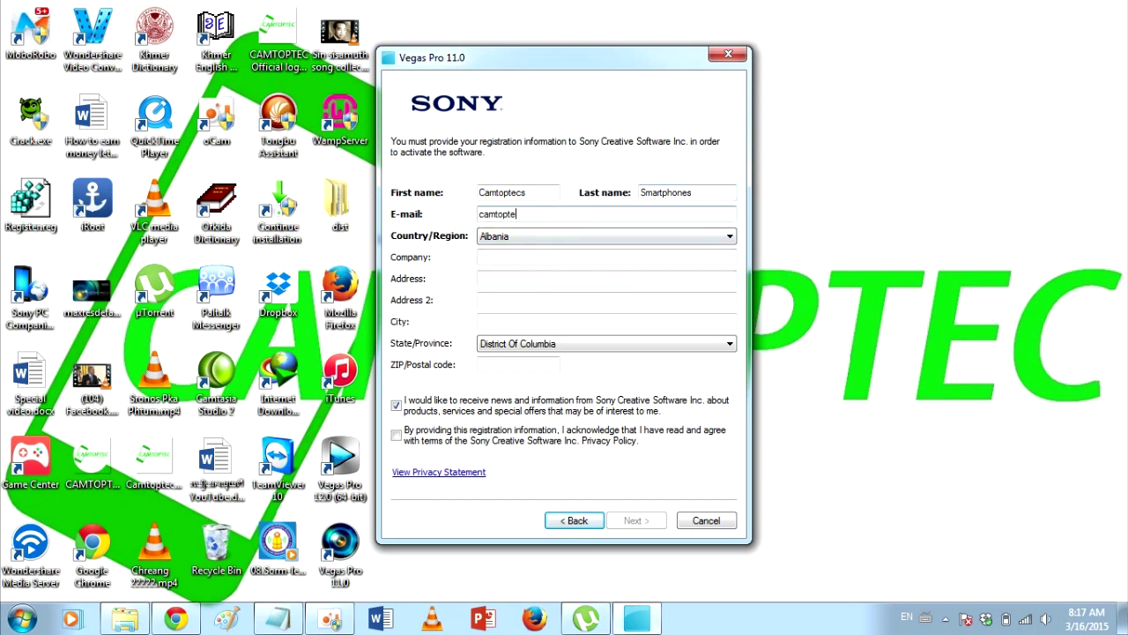
left_click(505, 257)
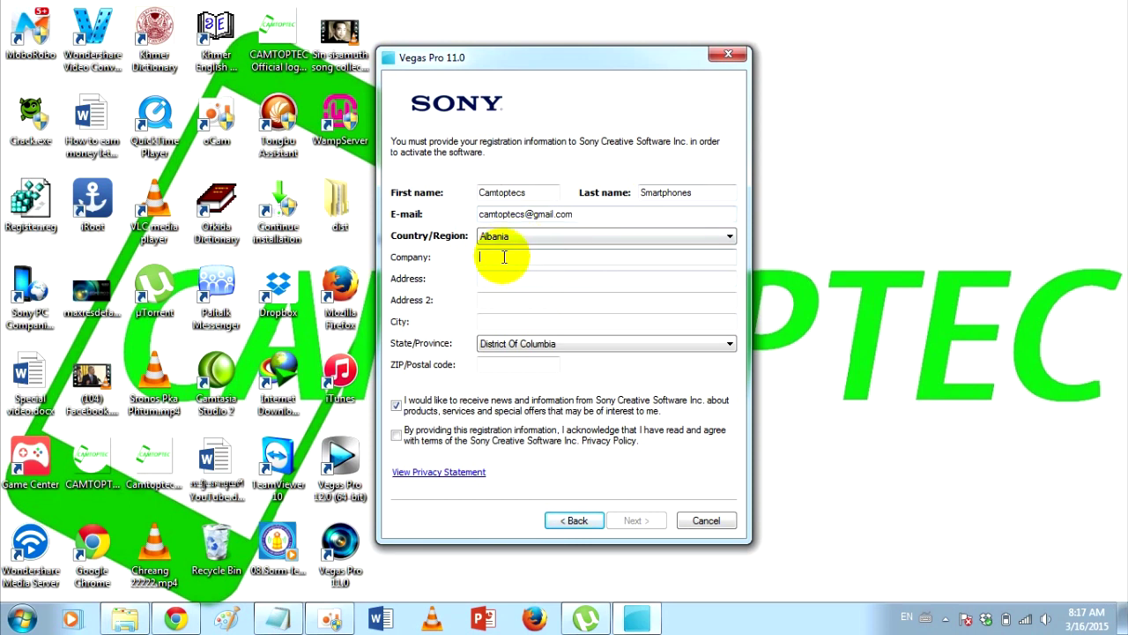
type("Camt")
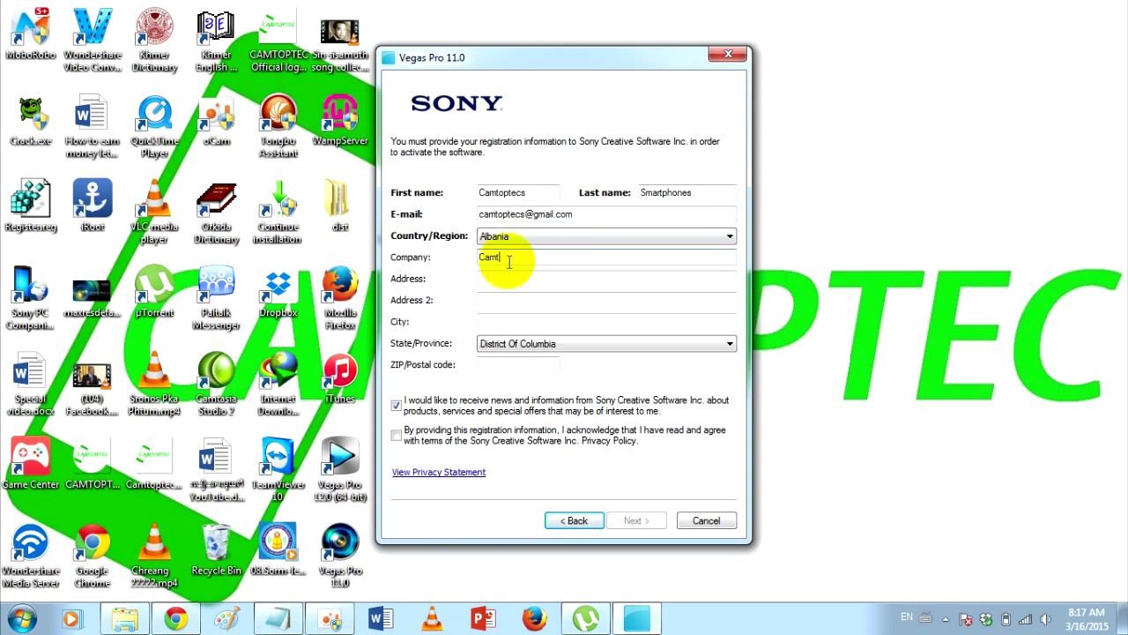
type("o")
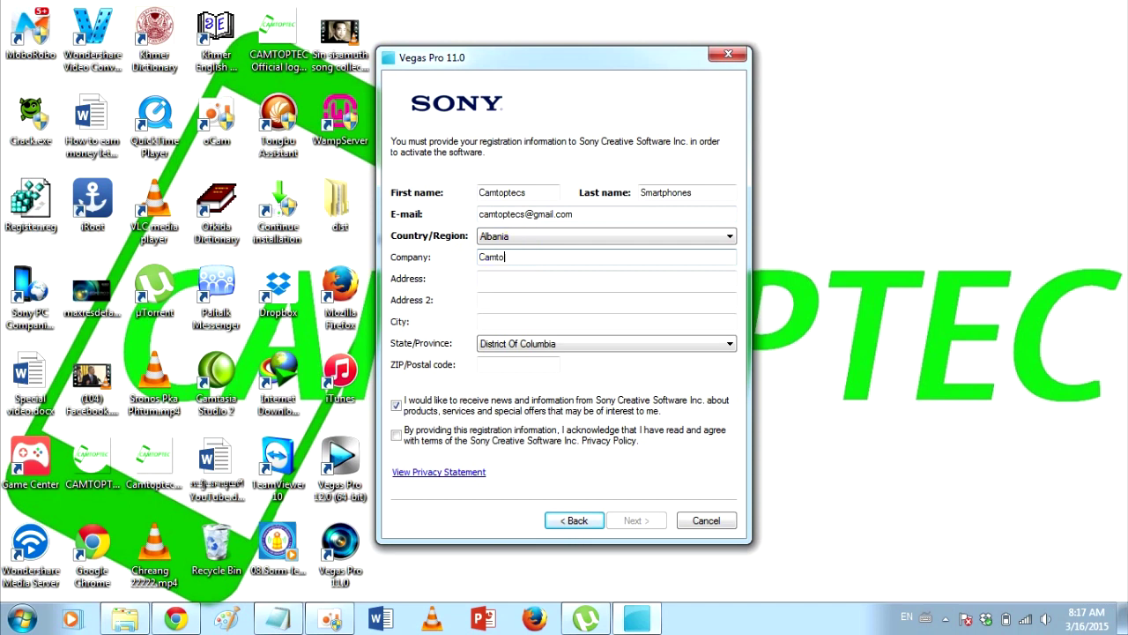
type("ptecs. L")
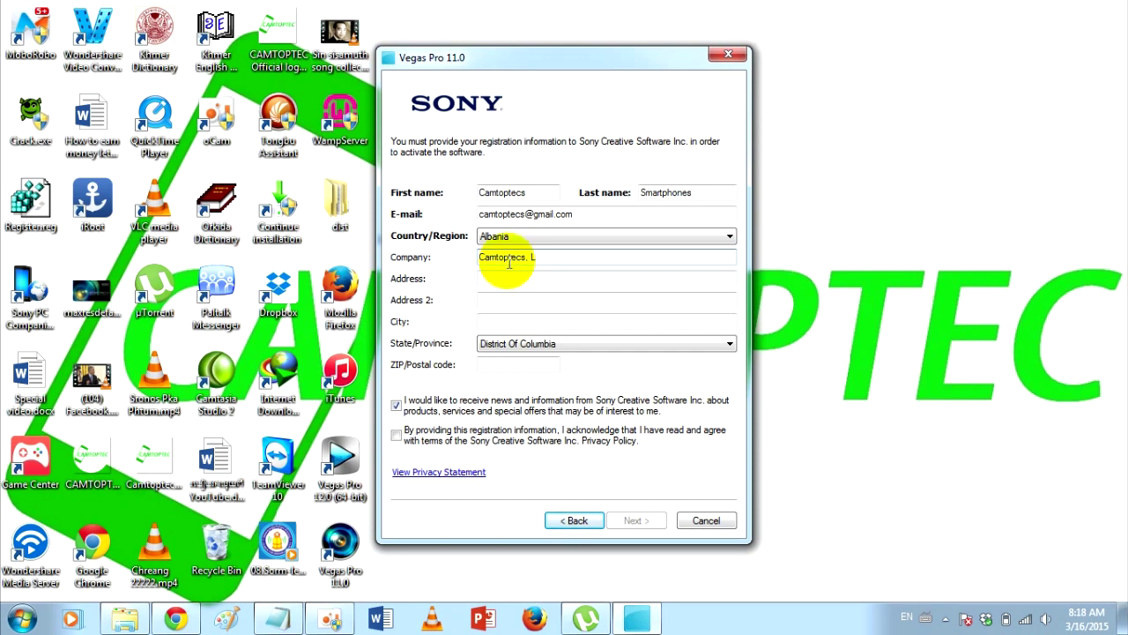
type("TD")
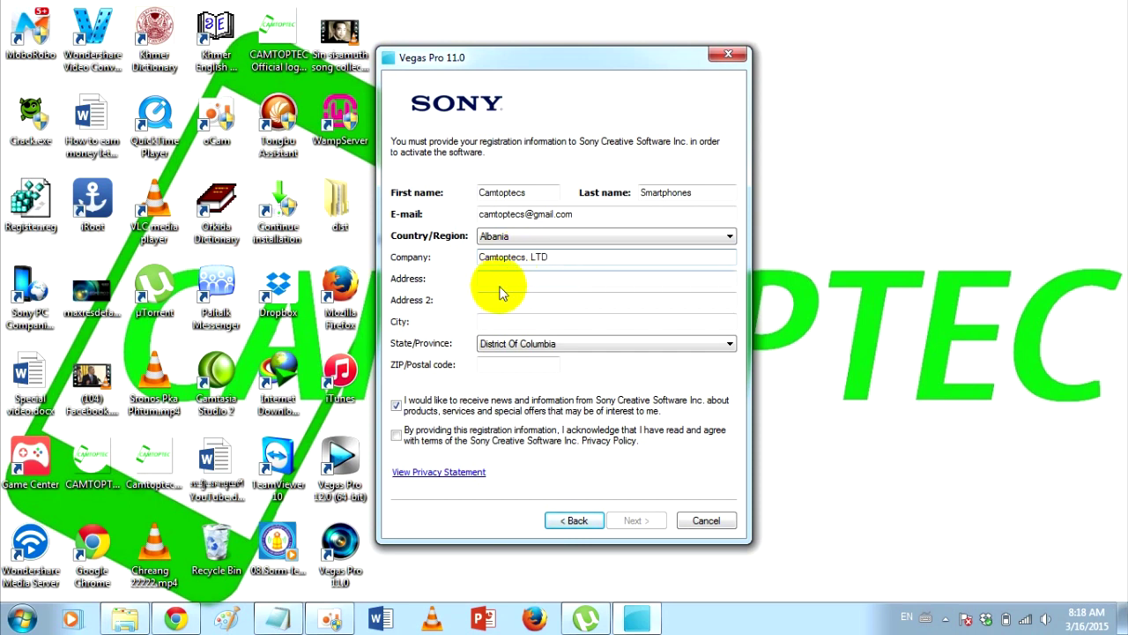
Enter both address lines and the city in the registration form
left_click(515, 280)
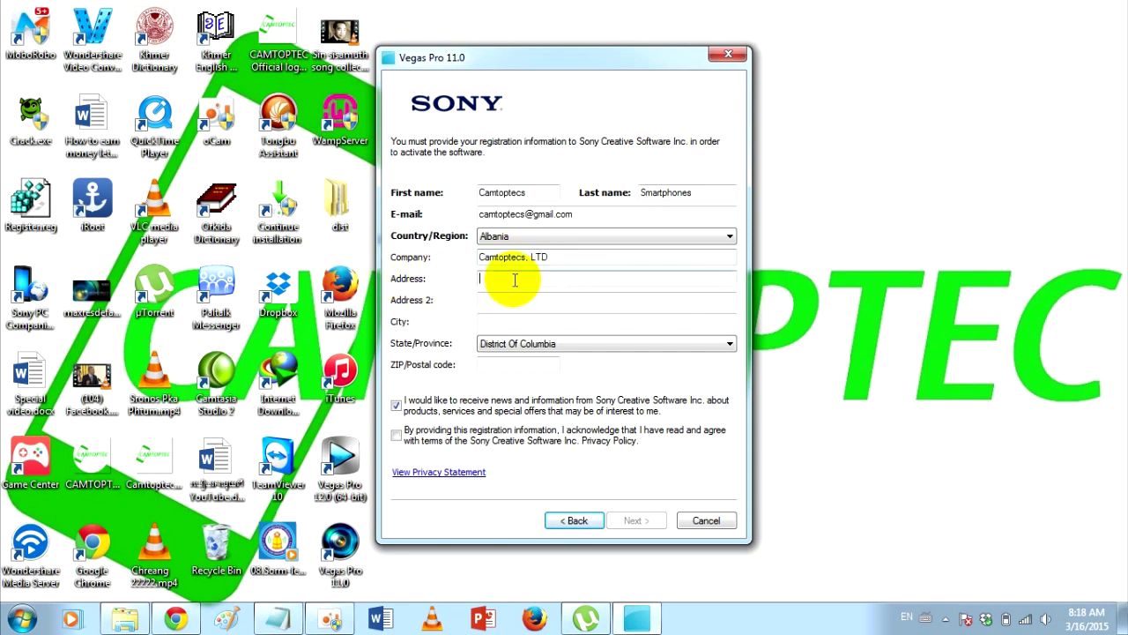
type("Phno")
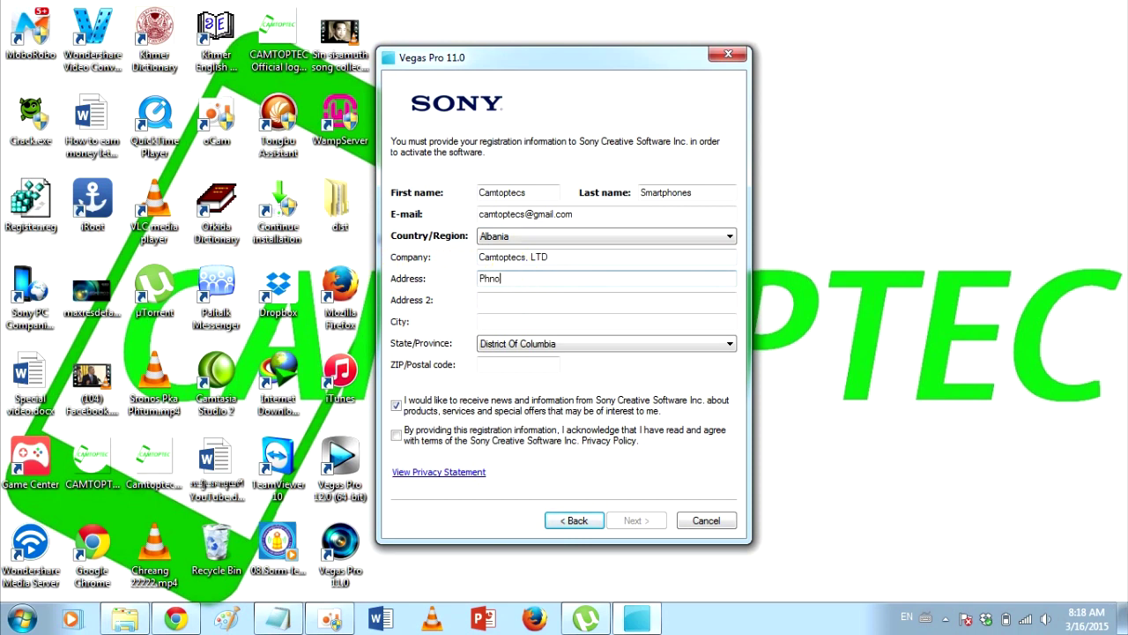
type("m Penh")
left_click(494, 304)
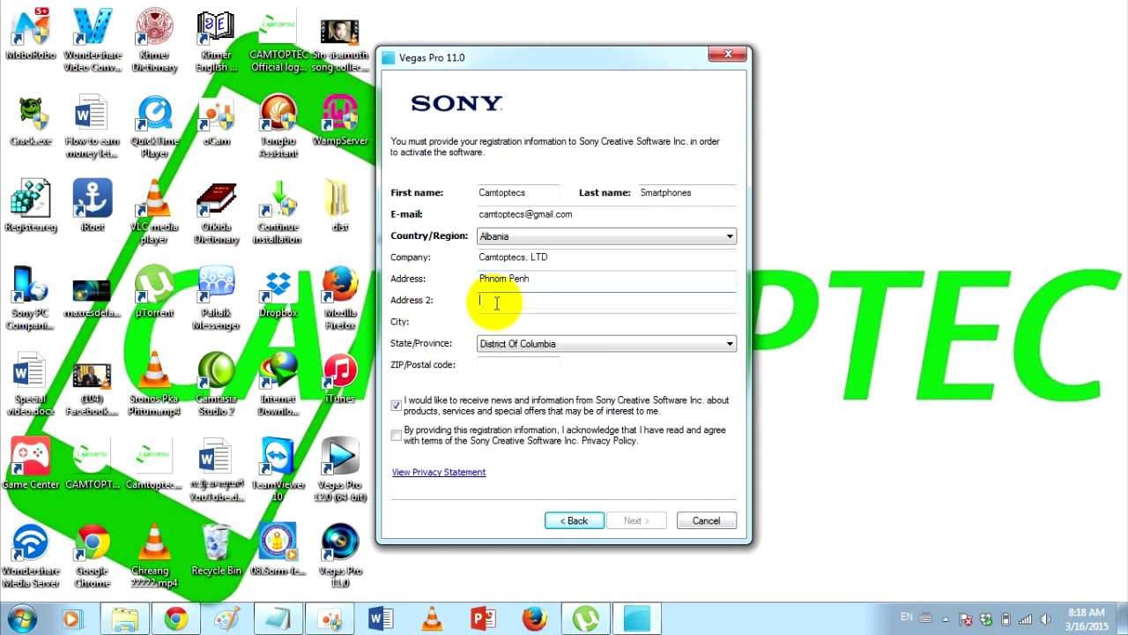
type("Phn")
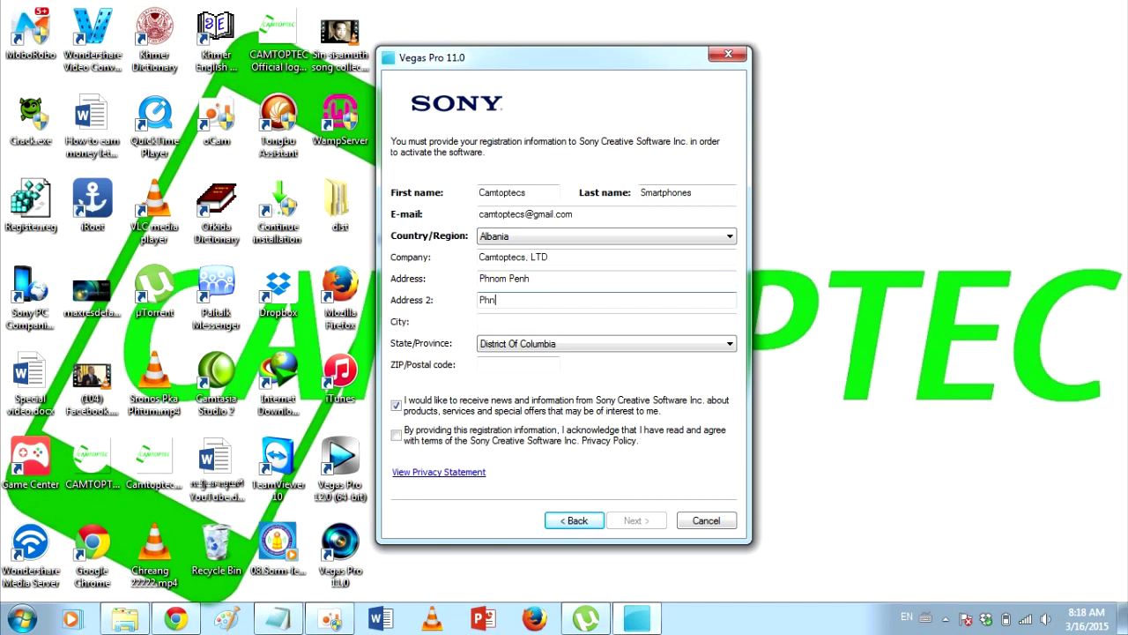
type("om Penh")
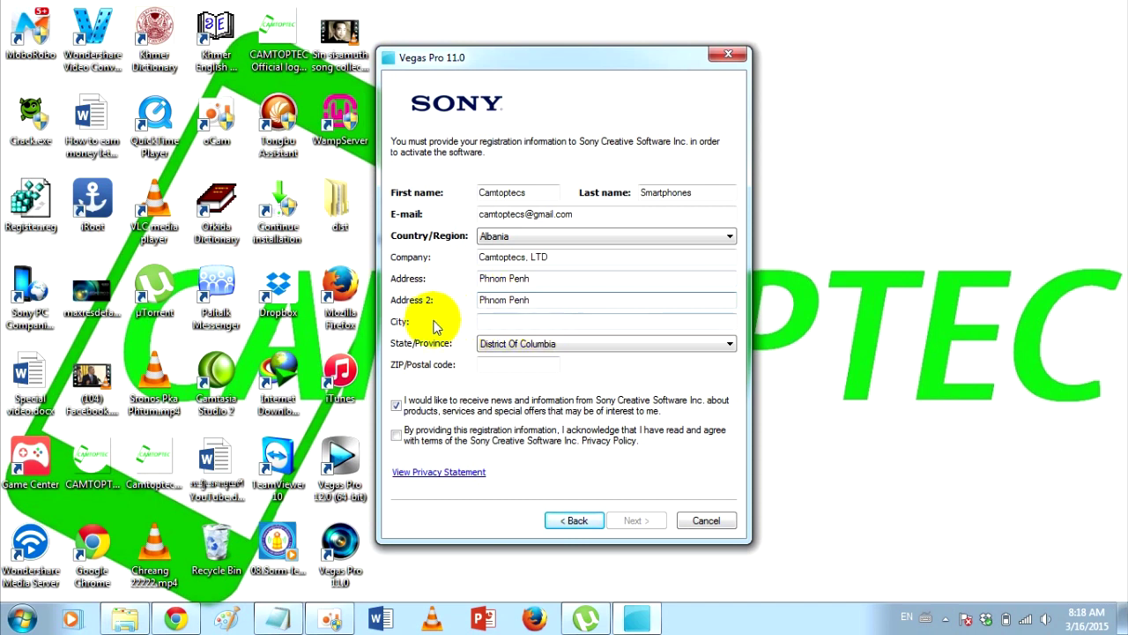
left_click(496, 320)
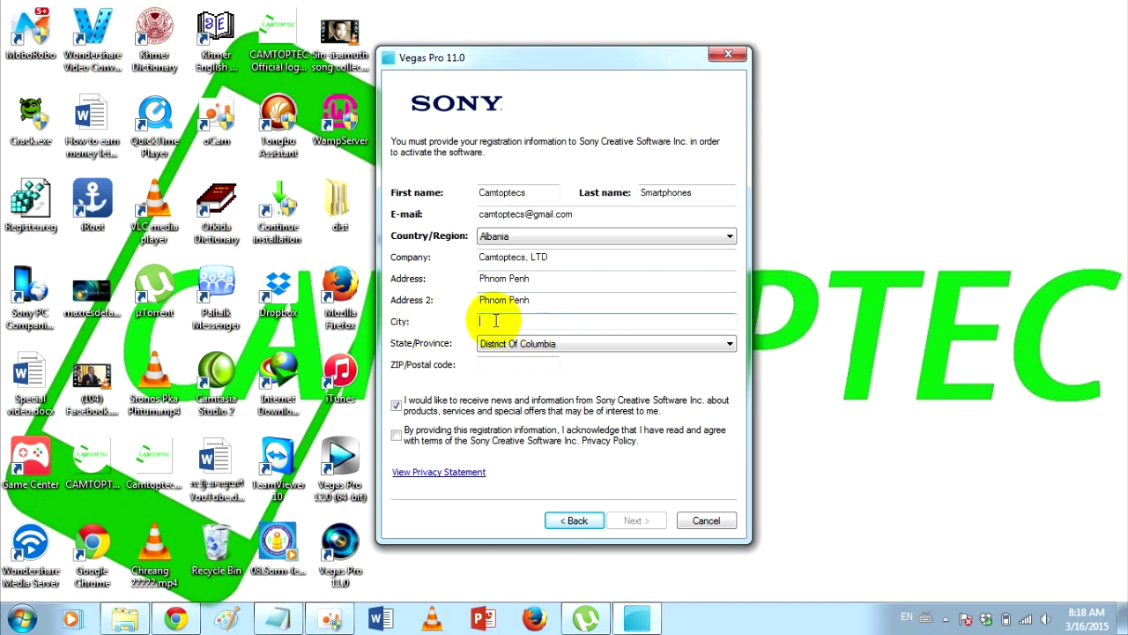
type("Phnom Penh")
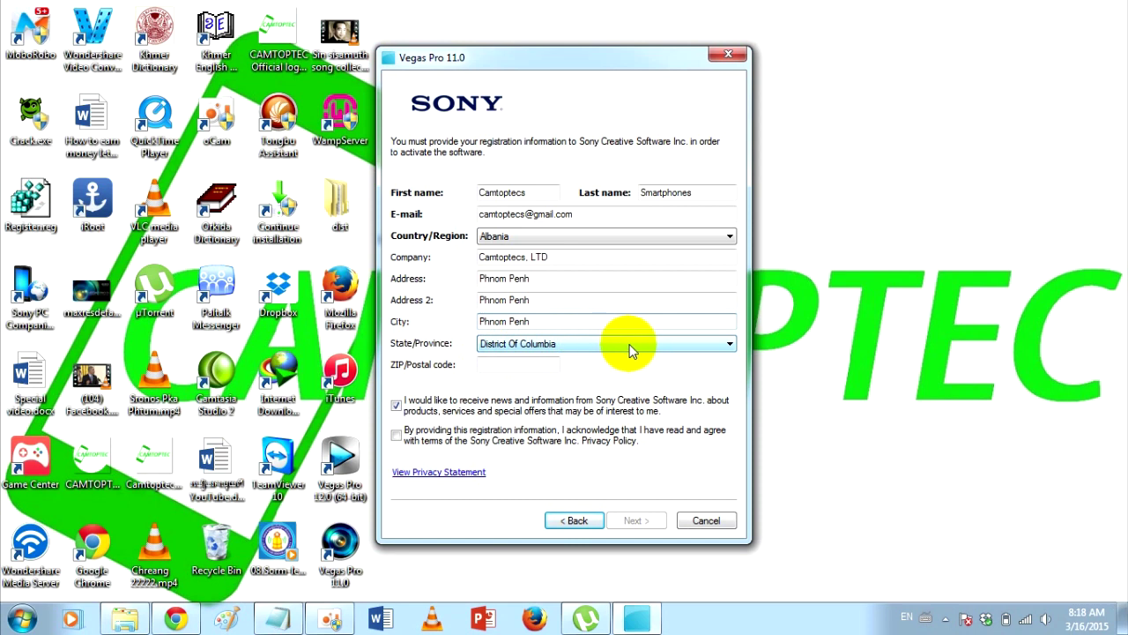
Choose the state, enter the postal code, and tick the privacy-statement checkbox
left_click(632, 345)
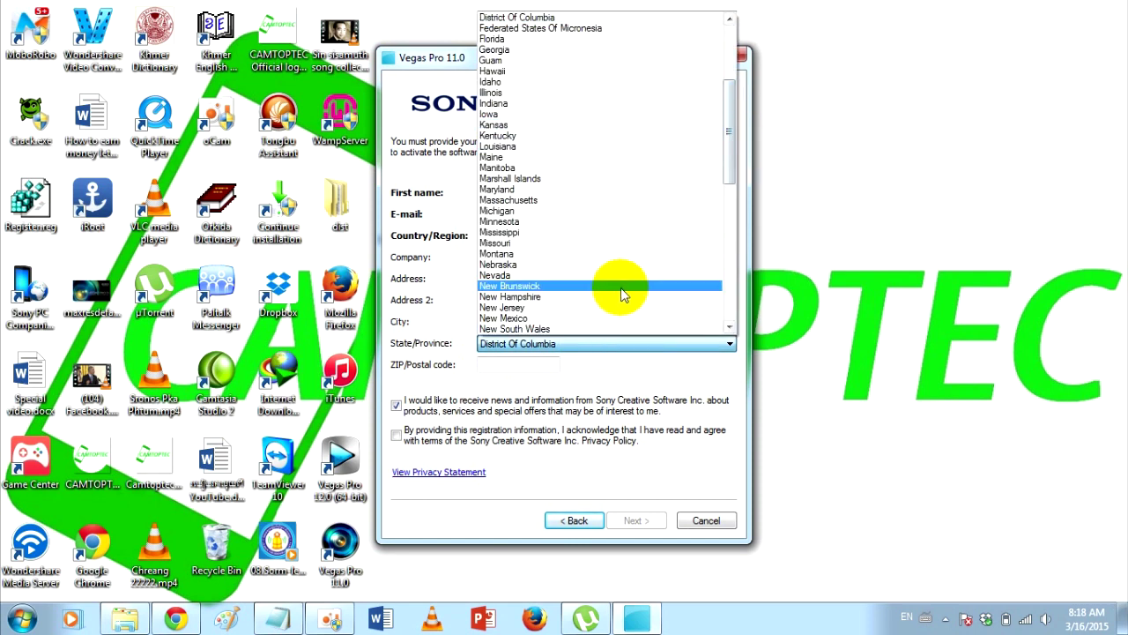
left_click(577, 20)
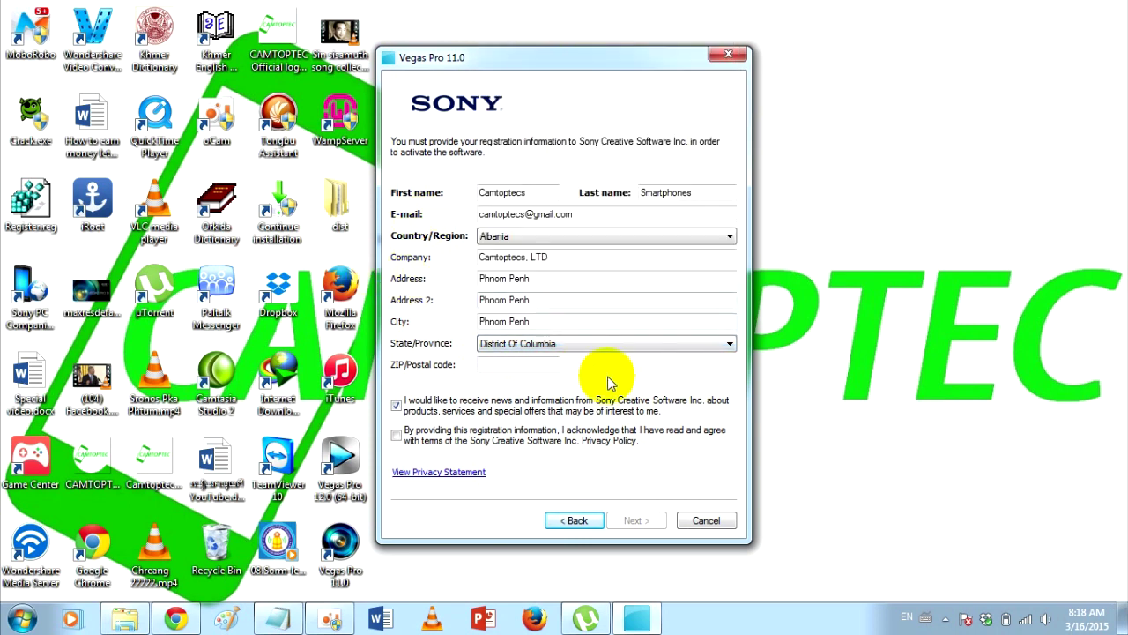
left_click(508, 363)
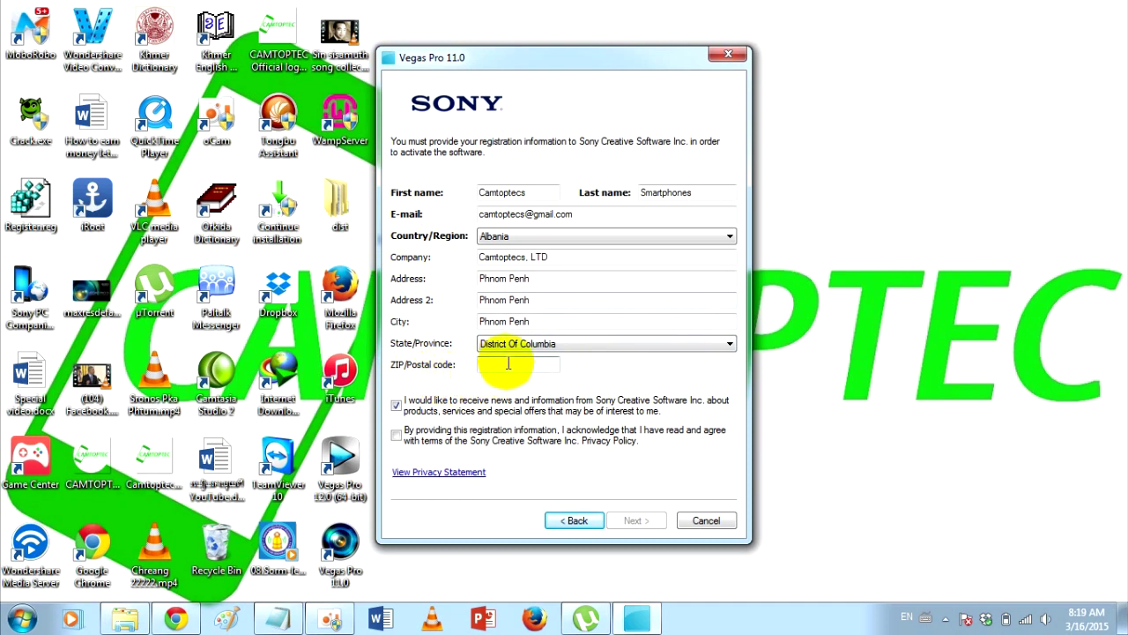
type("12306")
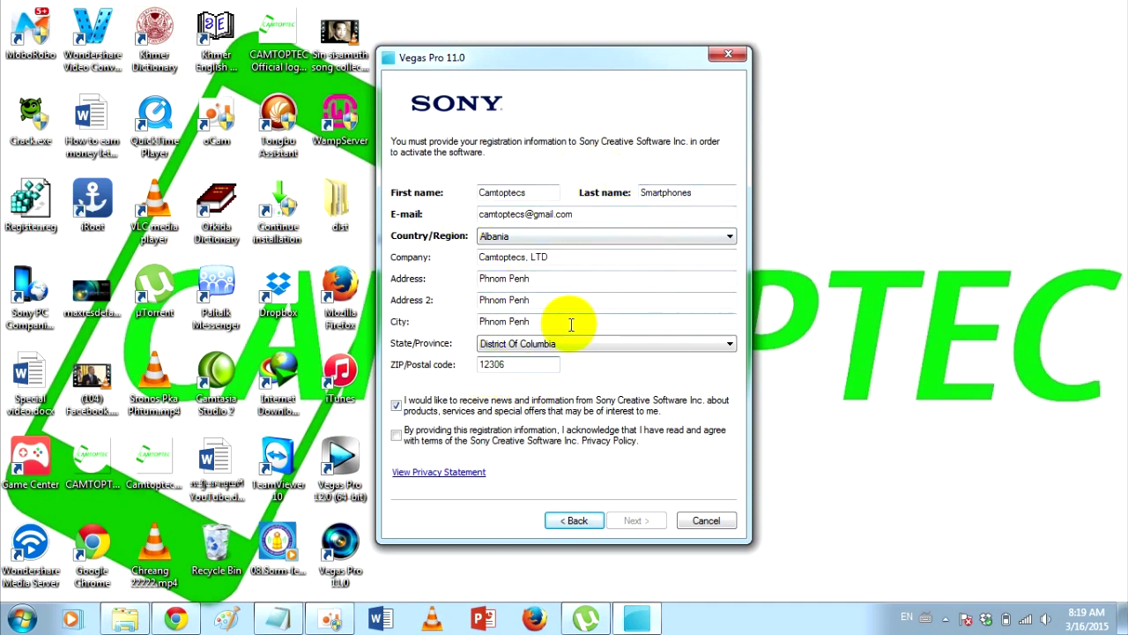
left_click(397, 435)
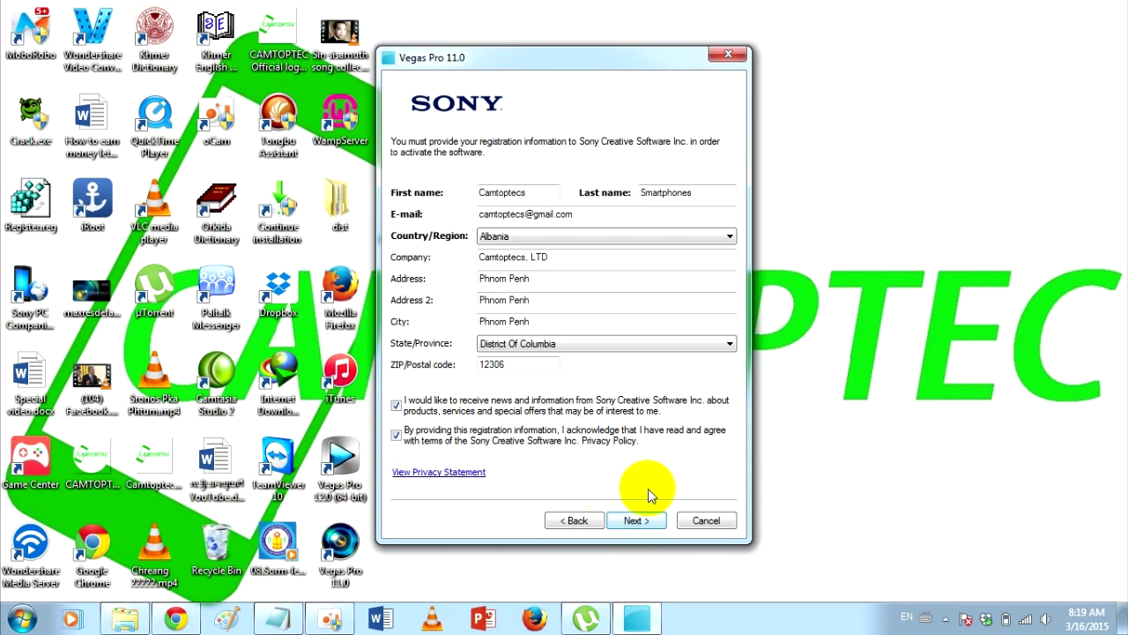
Save Register Vegas Pro.htm to the Desktop and advance to step 6, the authentication code prompt
left_click(648, 523)
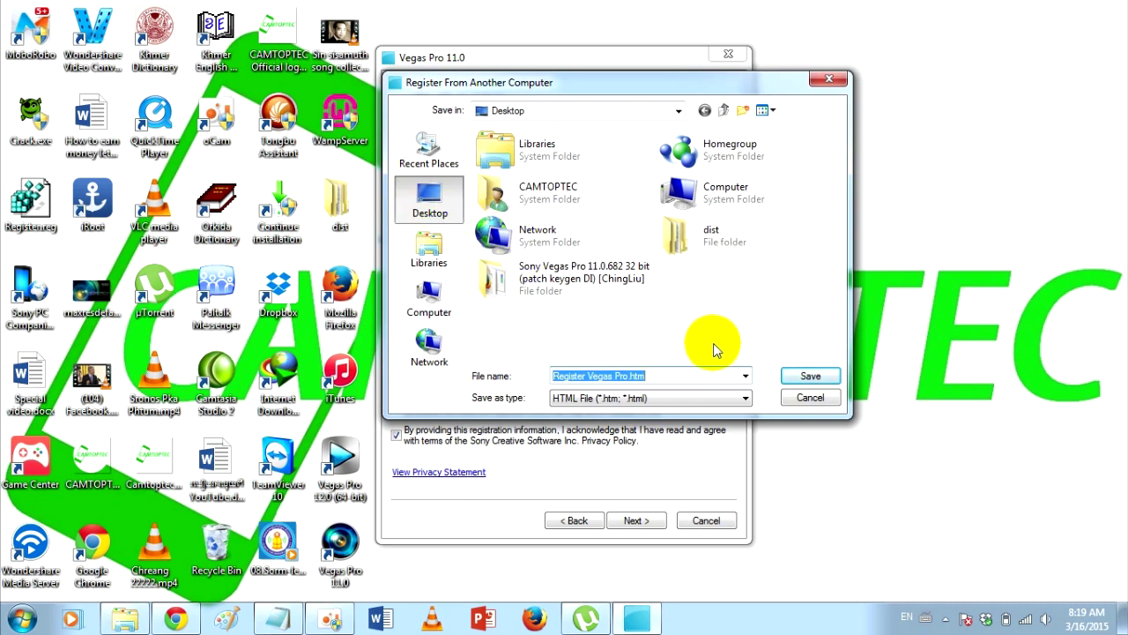
left_click(810, 377)
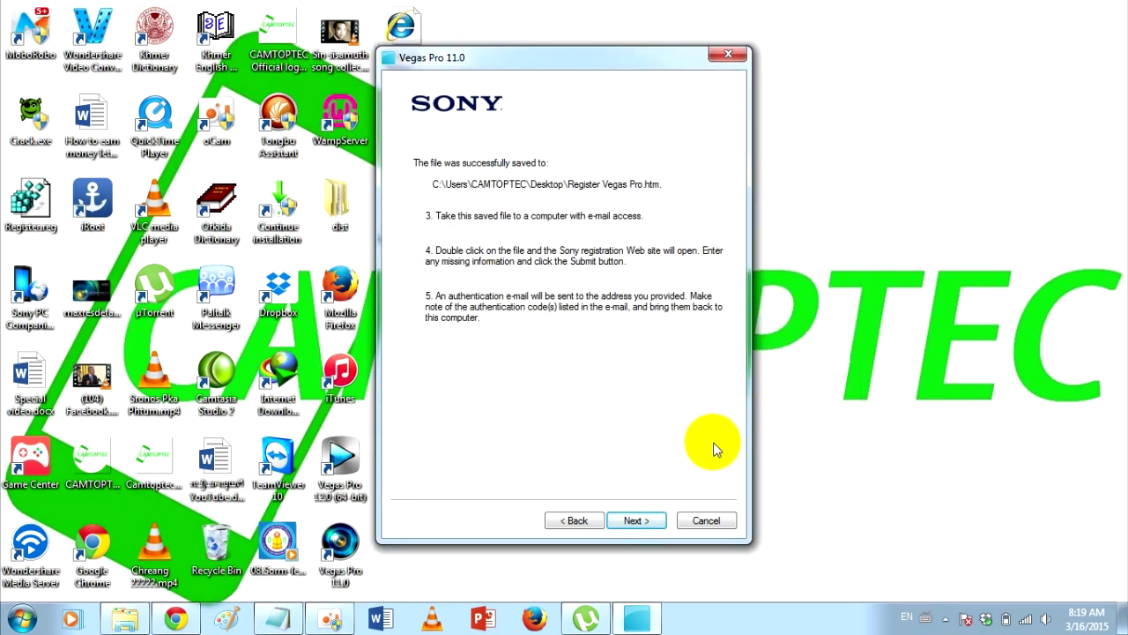
left_click(644, 524)
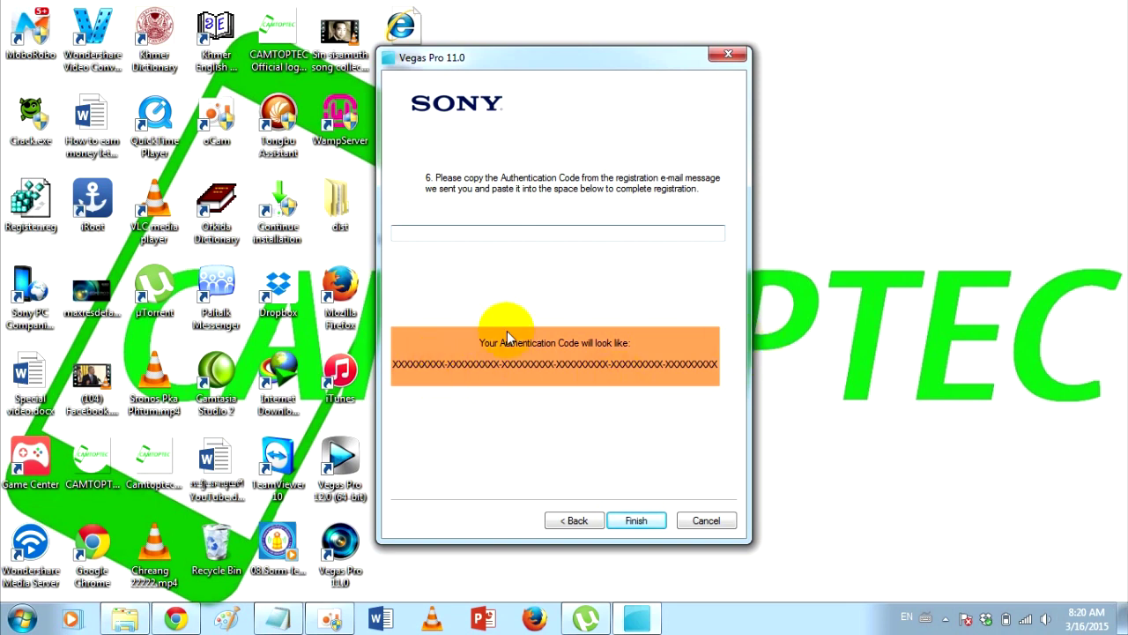
Copy the long authentication code from the second line of the Notepad codes file
left_click(281, 617)
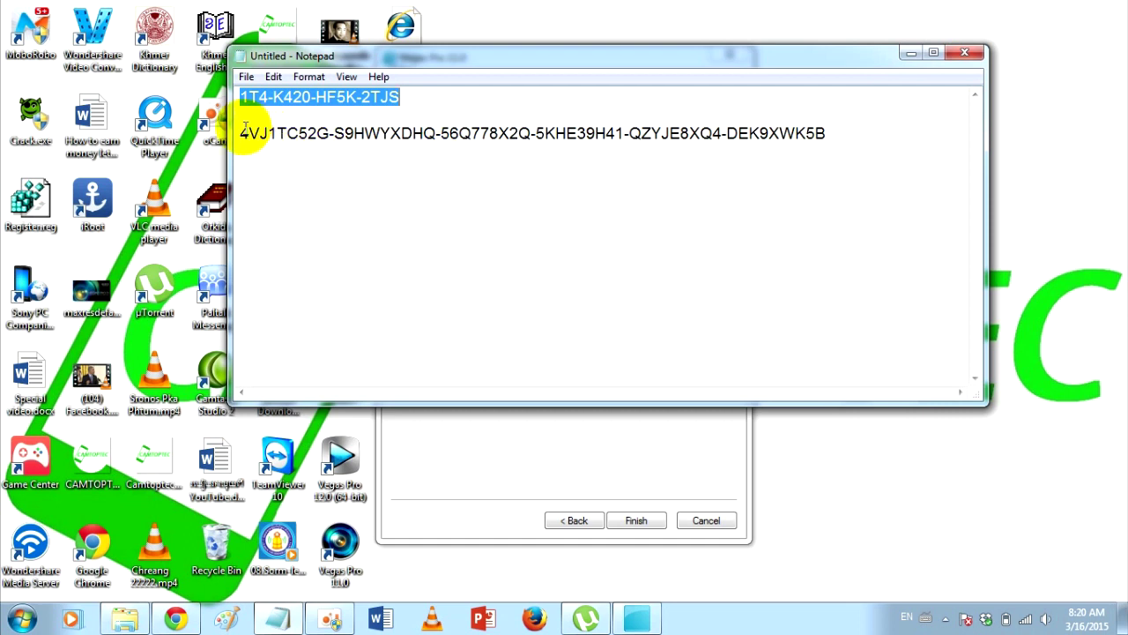
left_click(828, 134)
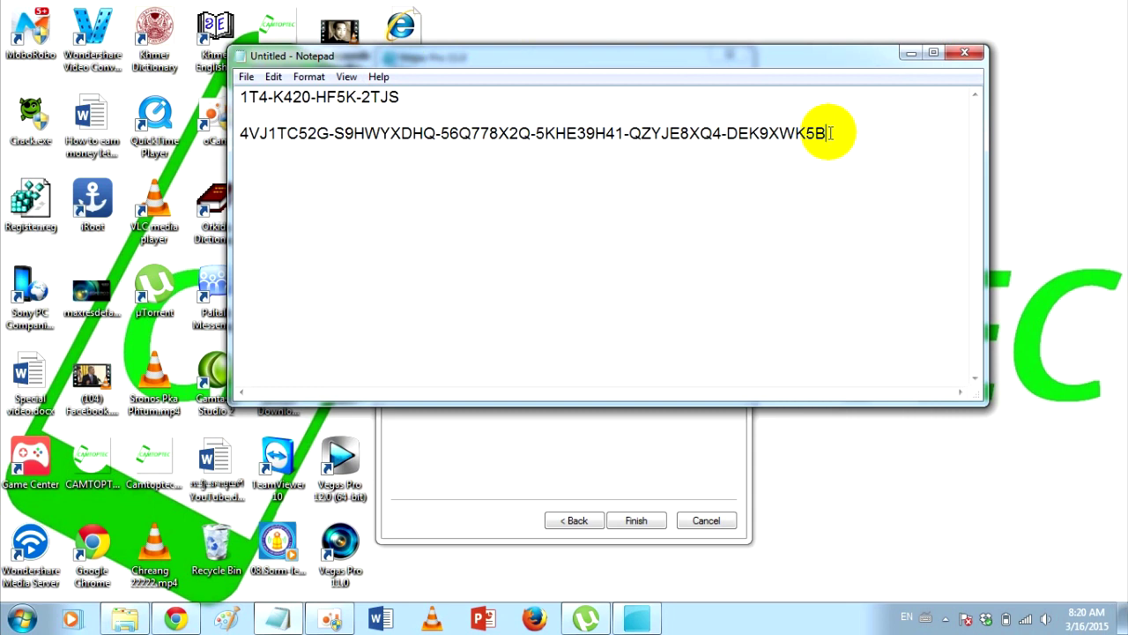
left_click_drag(828, 134, 243, 137)
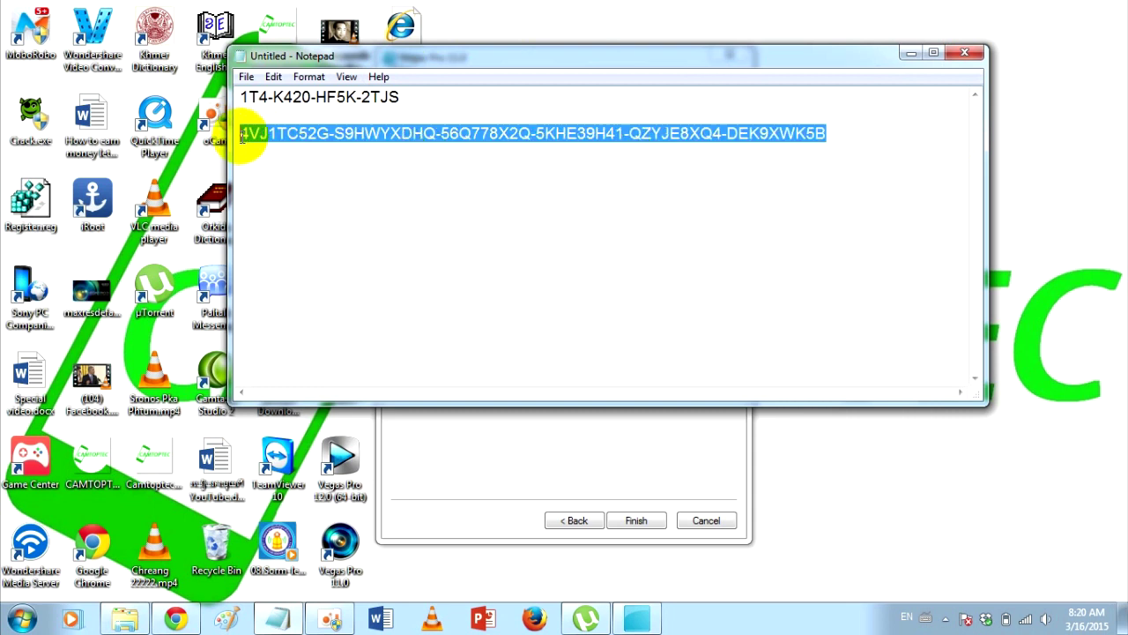
right_click(279, 144)
left_click(322, 193)
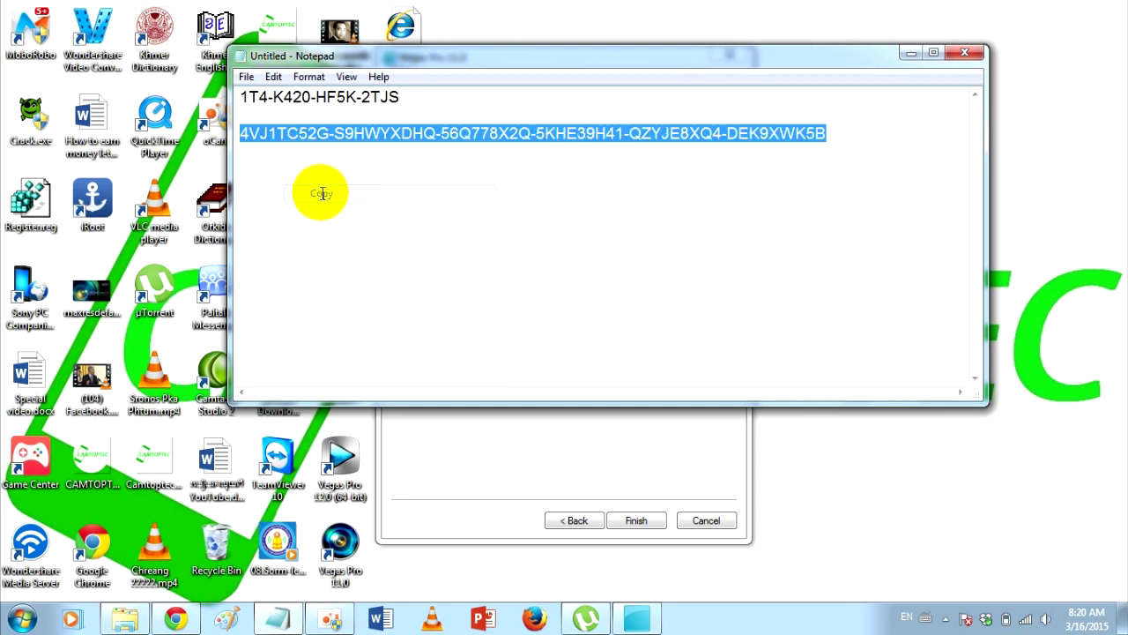
Paste the authentication code into Vegas Pro's registration field and finish registering
left_click(912, 51)
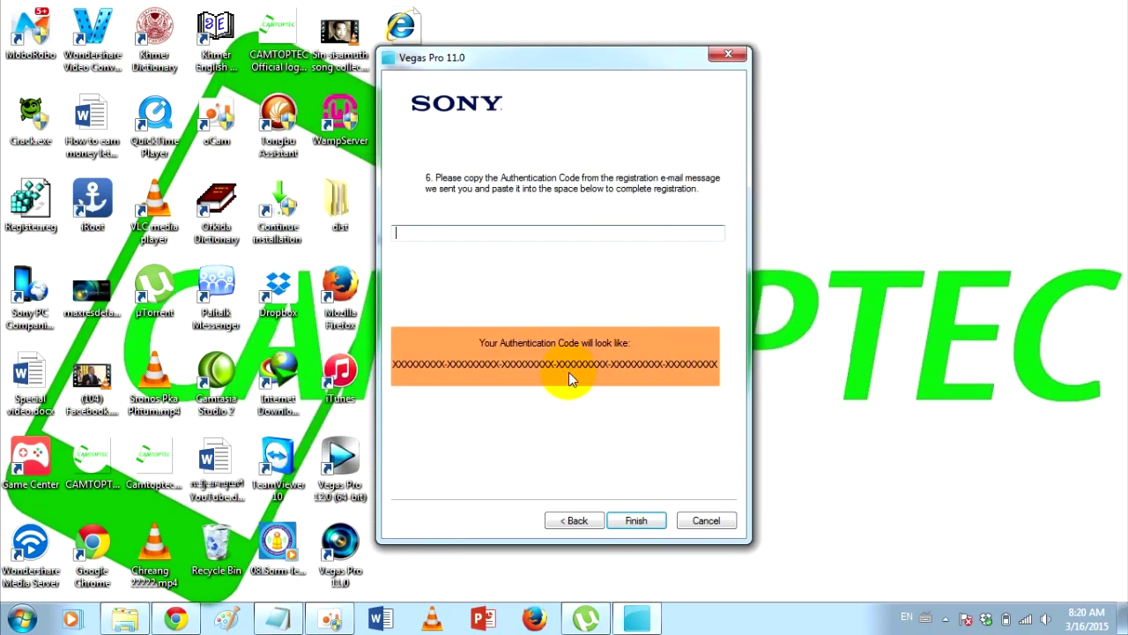
right_click(522, 234)
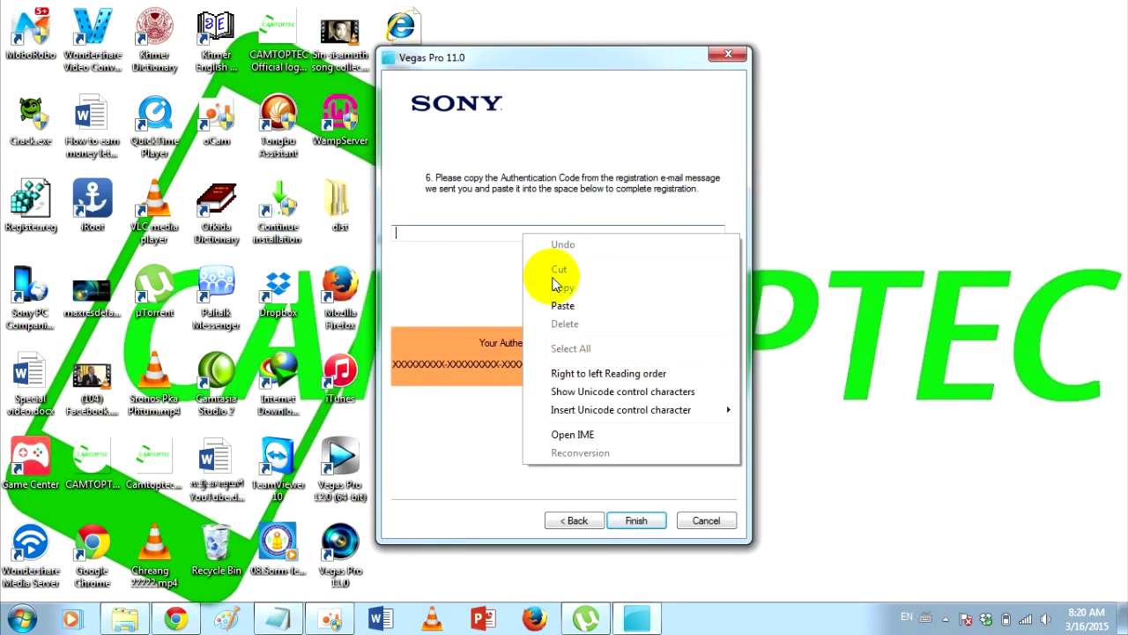
left_click(562, 305)
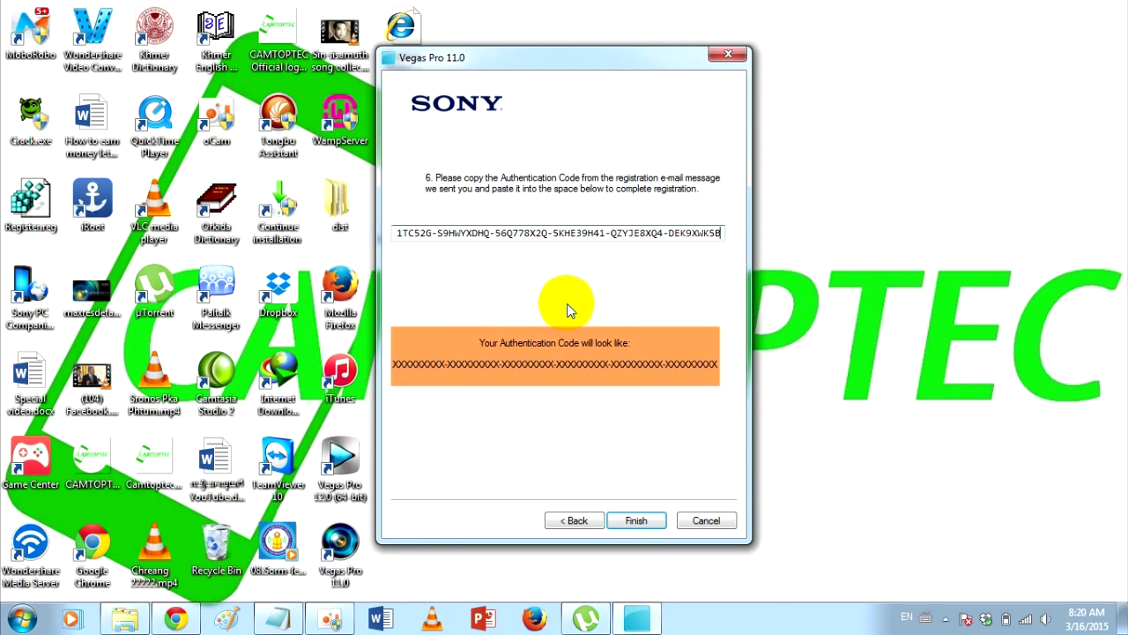
left_click(639, 521)
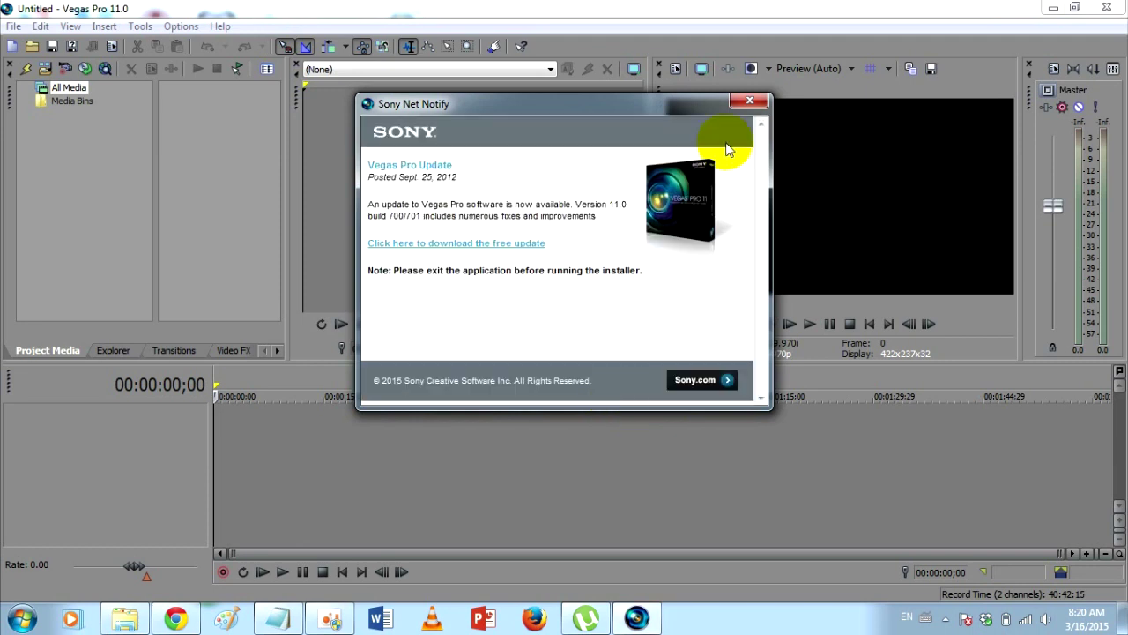
Close the Sony Net Notify update notice, then bring the Keygen and Patch - DI Explorer window forward
left_click(746, 104)
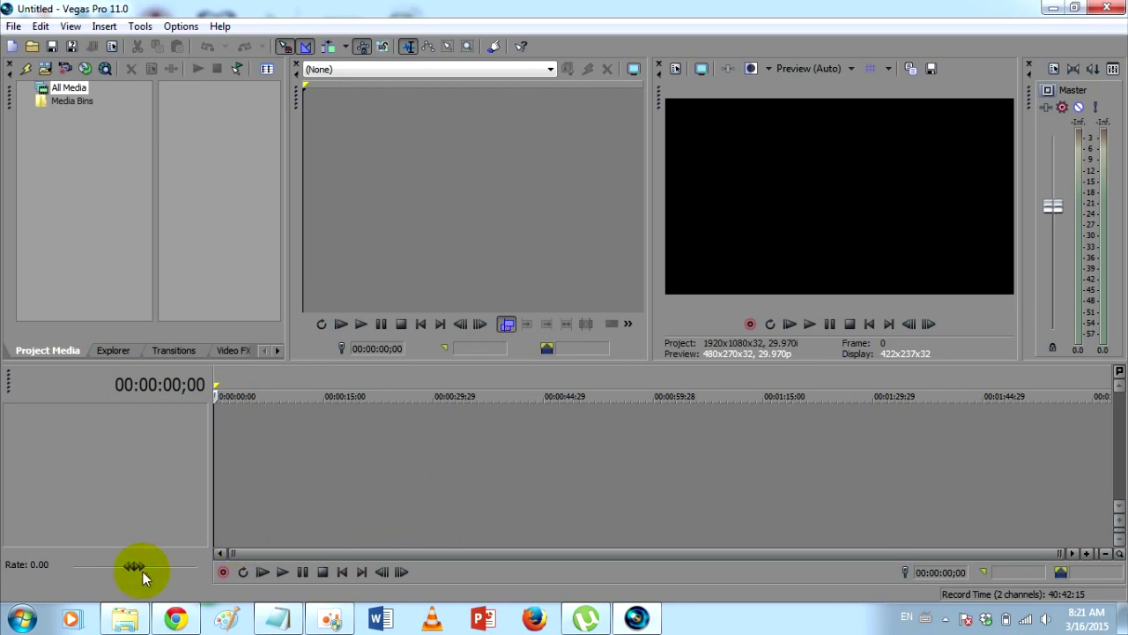
left_click(126, 621)
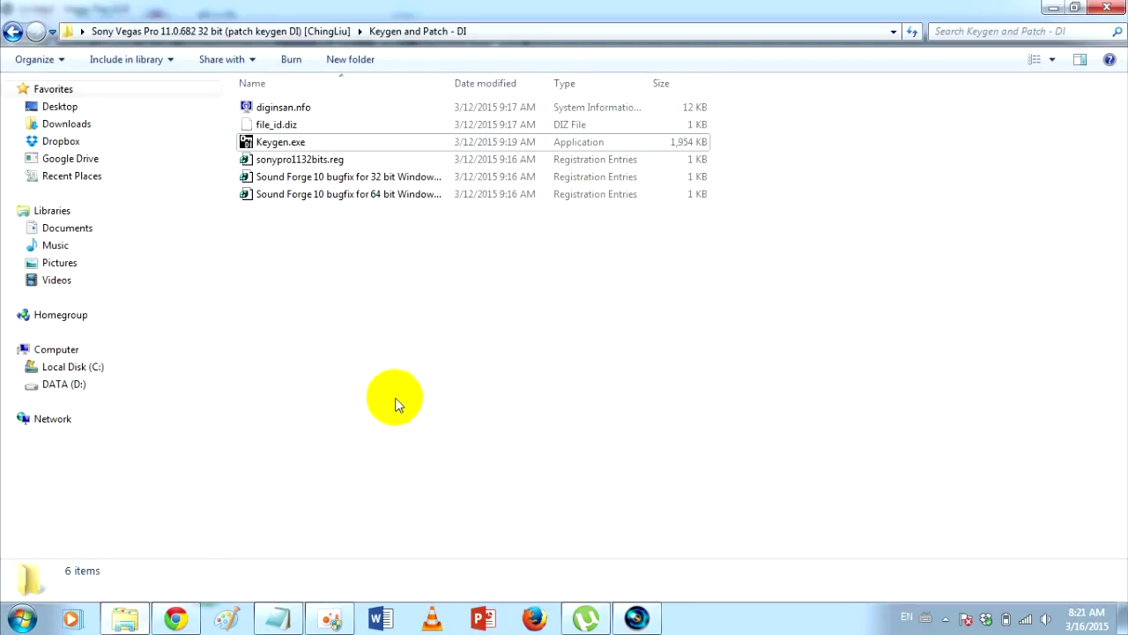
From the DATA (D:) drive, drag Whoosh Pack 1 - YouTube.mp4 into the Vegas timeline
left_click(66, 383)
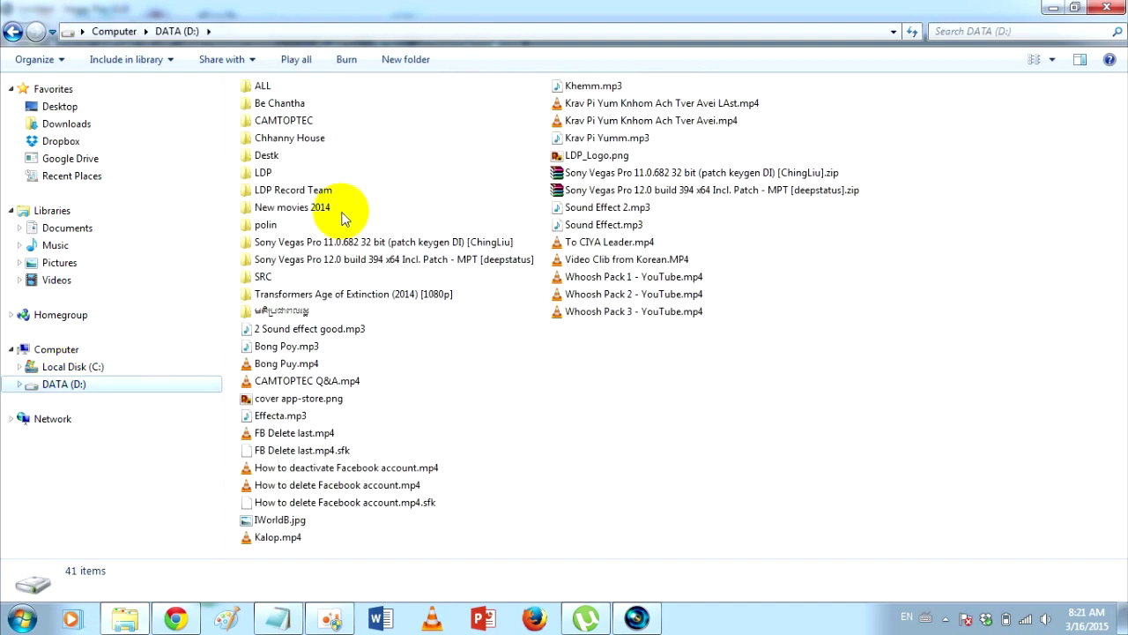
left_click(582, 279)
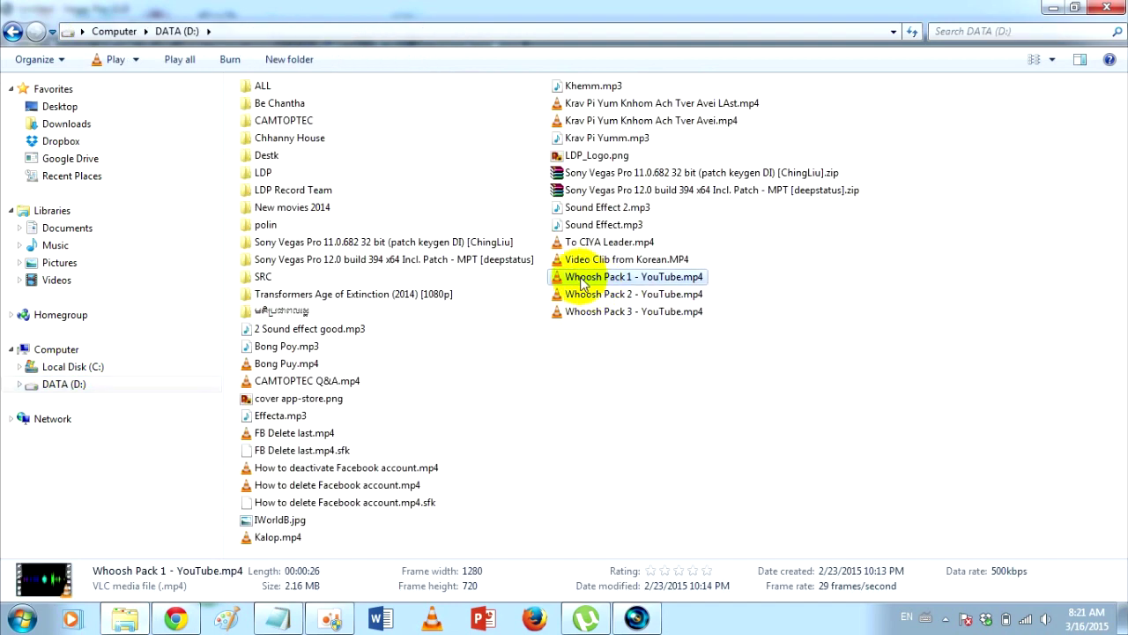
left_click_drag(582, 278, 209, 434)
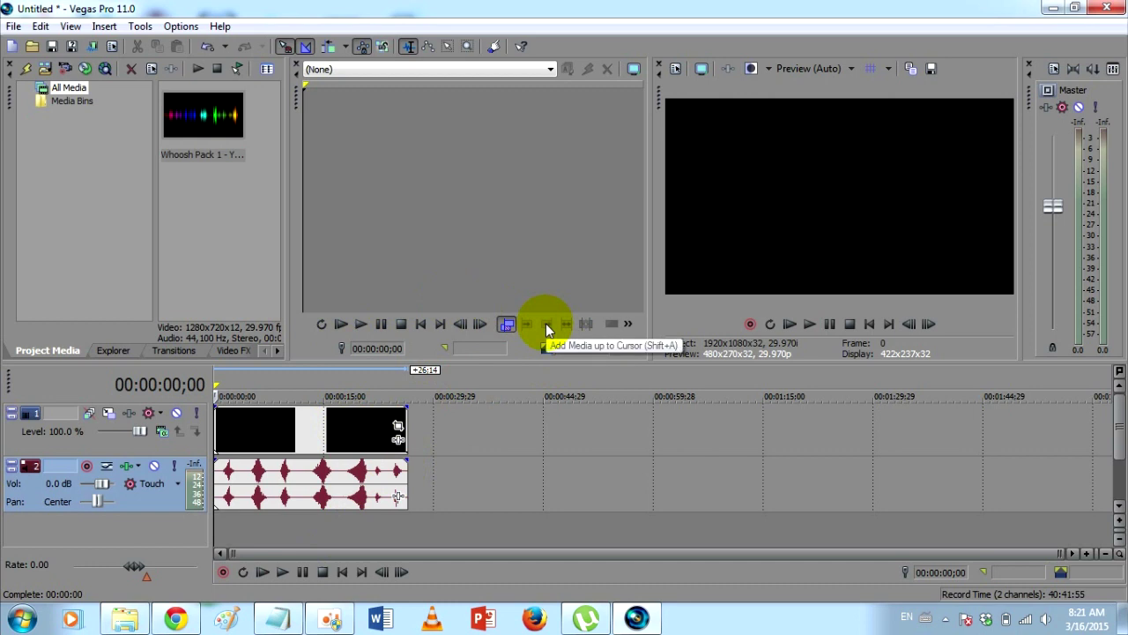
Select the Whoosh clip's video and audio events and set the playhead to 00:00:12;12
left_click(335, 494)
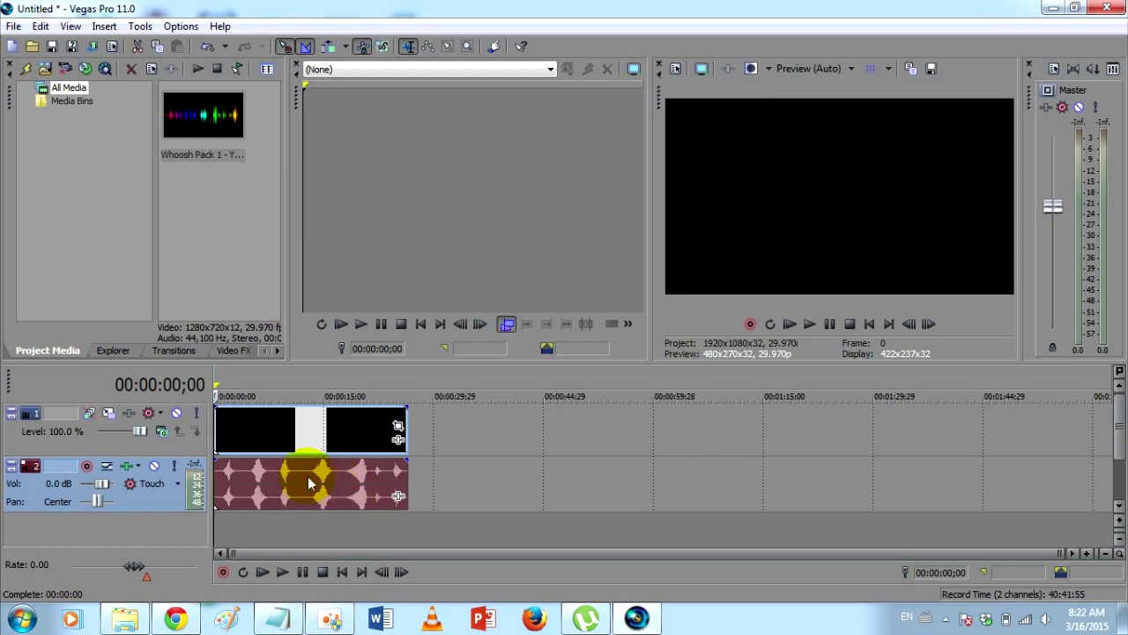
left_click(337, 431)
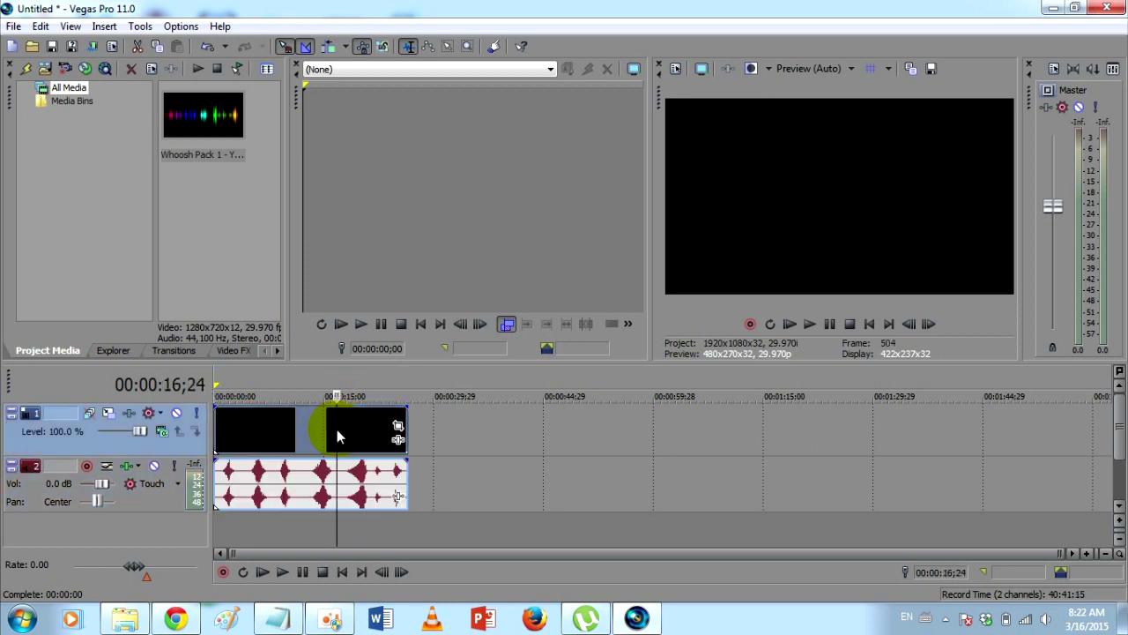
left_click(322, 474)
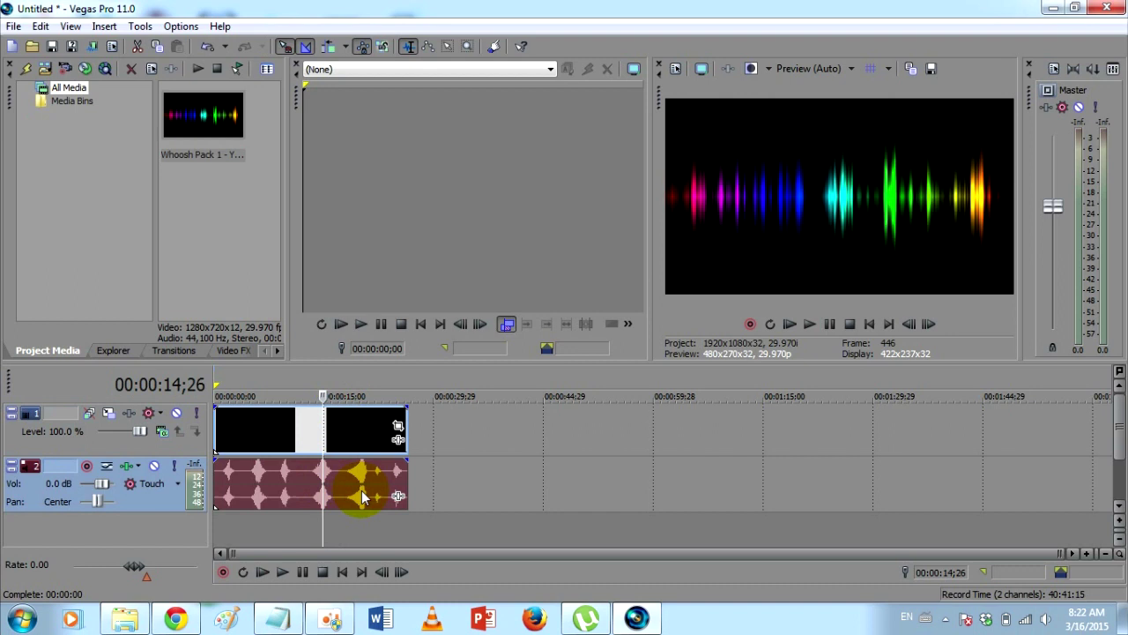
left_click(304, 494)
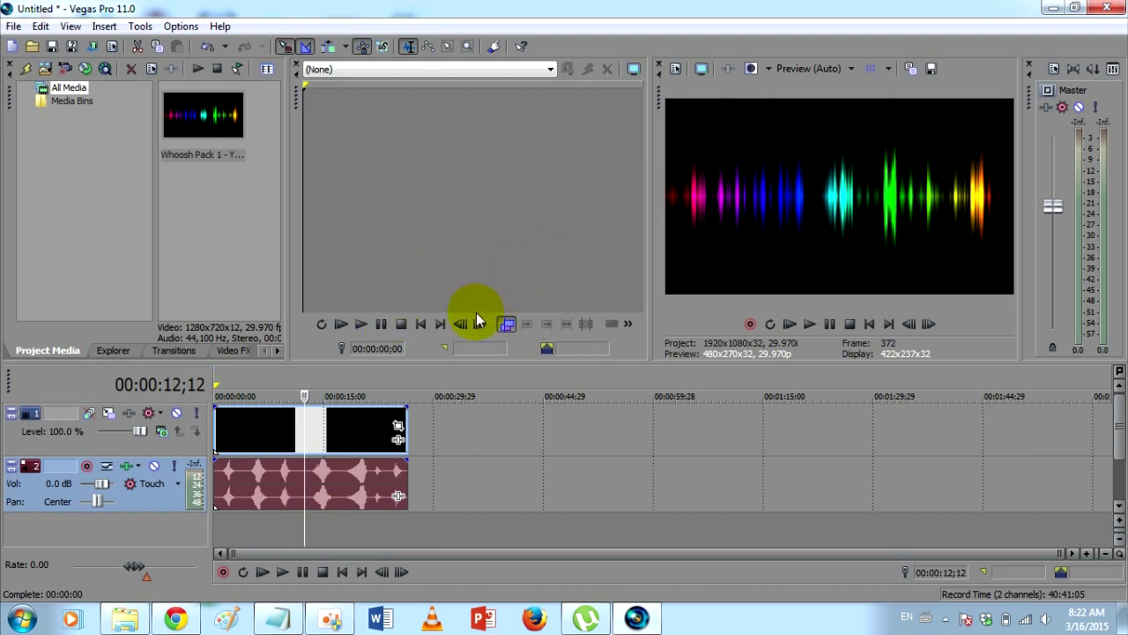